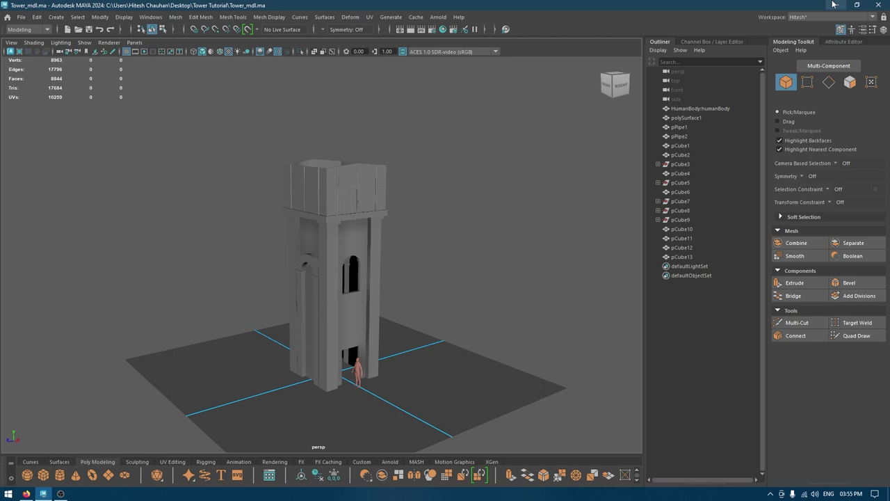
Create a polygon cube at the tower's centre and raise it to Y 970.95
{"action": "key", "text": "w"}
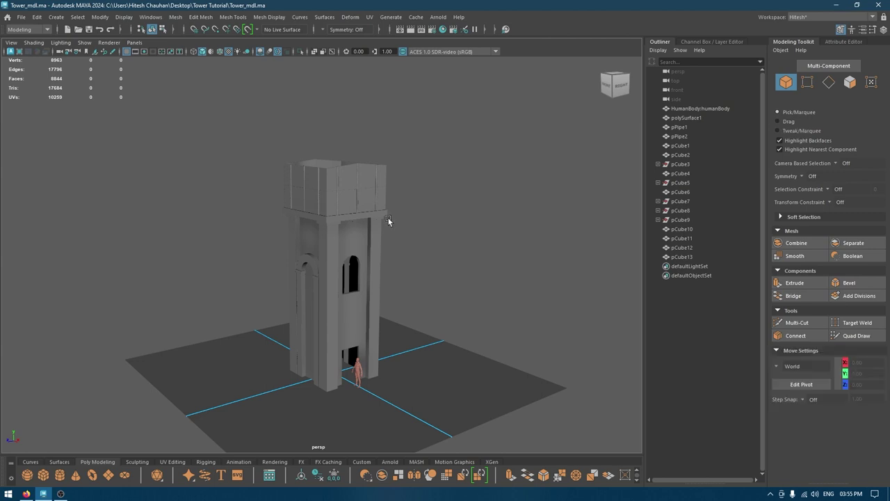
{"action": "right_click_drag", "start_coordinate": [302, 147], "coordinate": [356, 135], "text": "alt"}
{"action": "middle_click_drag", "start_coordinate": [357, 135], "coordinate": [311, 269], "text": "alt"}
{"action": "left_click_drag", "start_coordinate": [311, 269], "coordinate": [326, 299], "text": "alt"}
{"action": "middle_click_drag", "start_coordinate": [326, 299], "coordinate": [339, 244], "text": "alt"}
{"action": "right_click_drag", "start_coordinate": [338, 243], "coordinate": [368, 254], "text": "alt"}
{"action": "left_click_drag", "start_coordinate": [369, 254], "coordinate": [388, 308], "text": "alt"}
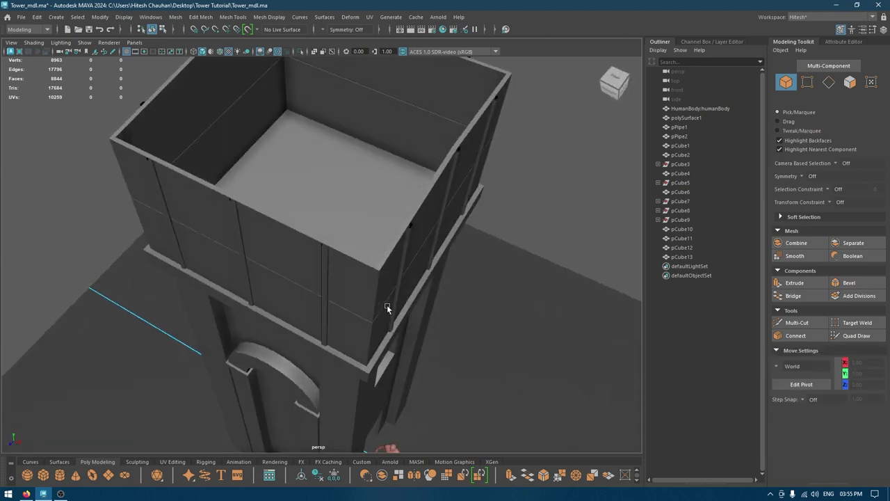
{"action": "left_click", "coordinate": [429, 285]}
{"action": "left_click", "coordinate": [527, 254]}
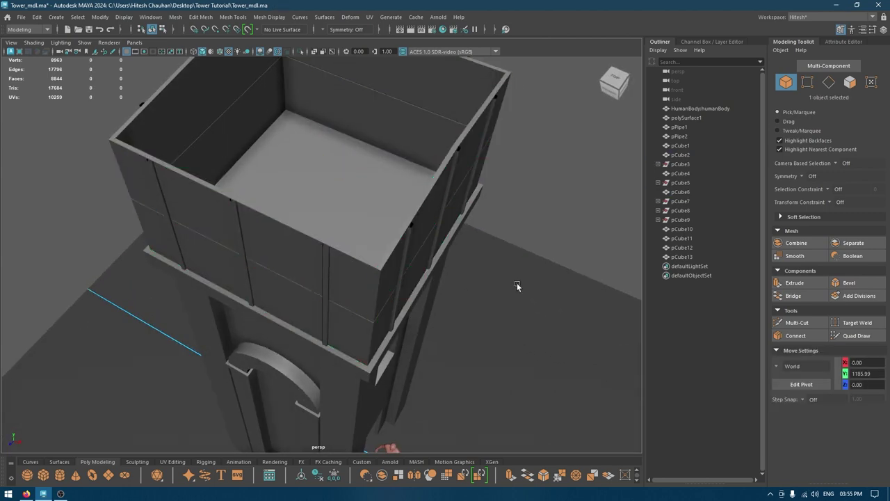
{"action": "right_click_drag", "start_coordinate": [527, 254], "coordinate": [518, 288], "text": "shift"}
{"action": "right_click_drag", "start_coordinate": [471, 319], "coordinate": [387, 341], "text": "alt"}
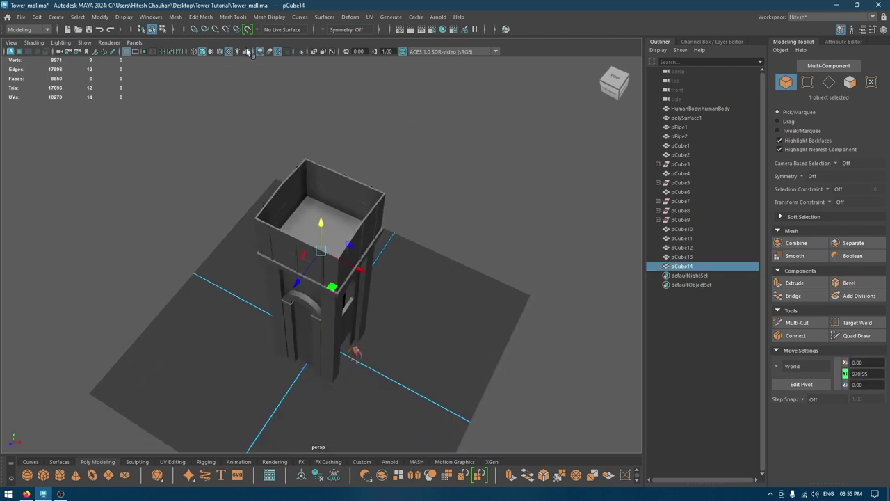
Overlay wireframe on the shaded model and, in the top view, move the cube just outside the parapet to X 126.77, Z 254.80
{"action": "left_click", "coordinate": [221, 54]}
{"action": "right_click_drag", "start_coordinate": [313, 245], "coordinate": [358, 260], "text": "alt"}
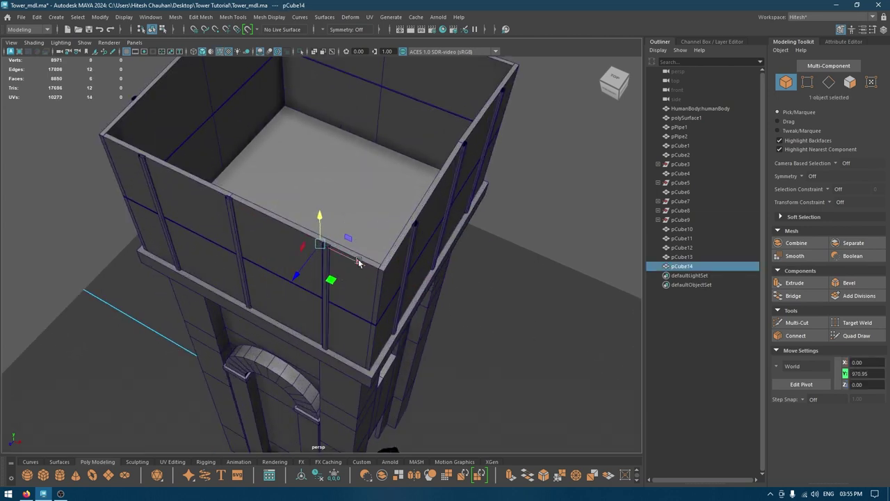
{"action": "right_click_drag", "start_coordinate": [409, 325], "coordinate": [384, 316], "text": "alt"}
{"action": "left_click_drag", "start_coordinate": [384, 316], "coordinate": [394, 335], "text": "alt"}
{"action": "middle_click_drag", "start_coordinate": [393, 335], "coordinate": [386, 293], "text": "alt"}
{"action": "left_click_drag", "start_coordinate": [385, 294], "coordinate": [345, 292], "text": "alt"}
{"action": "key", "text": "space"}
{"action": "left_click", "coordinate": [392, 292]}
{"action": "right_click_drag", "start_coordinate": [385, 312], "coordinate": [353, 308], "text": "alt"}
{"action": "middle_click_drag", "start_coordinate": [438, 331], "coordinate": [385, 233], "text": "alt"}
{"action": "right_click_drag", "start_coordinate": [405, 332], "coordinate": [436, 340], "text": "alt"}
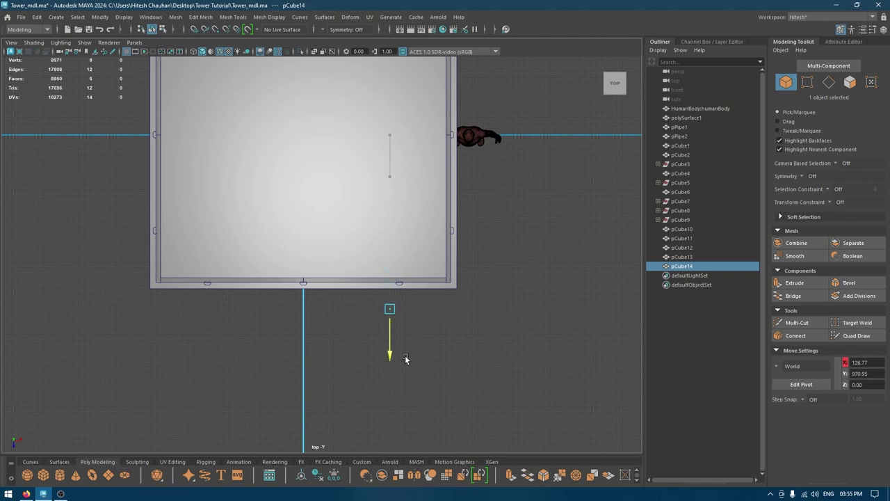
Set the cube's width and depth to 10 and increase its height
{"action": "key", "text": "t"}
{"action": "right_click_drag", "start_coordinate": [408, 293], "coordinate": [475, 359], "text": "alt"}
{"action": "middle_click_drag", "start_coordinate": [495, 302], "coordinate": [350, 261], "text": "alt"}
{"action": "right_click_drag", "start_coordinate": [348, 306], "coordinate": [433, 379], "text": "alt"}
{"action": "middle_click_drag", "start_coordinate": [453, 282], "coordinate": [491, 289], "text": "alt"}
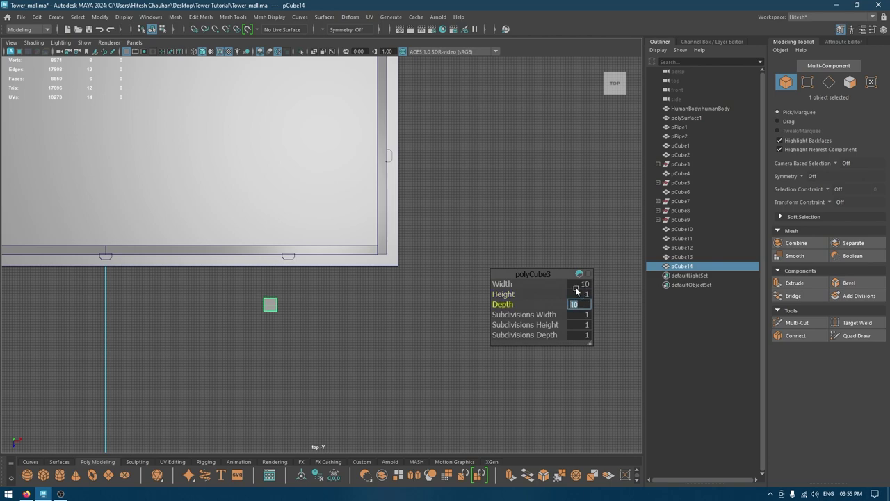
{"action": "key", "text": "Return"}
{"action": "left_click", "coordinate": [580, 295]}
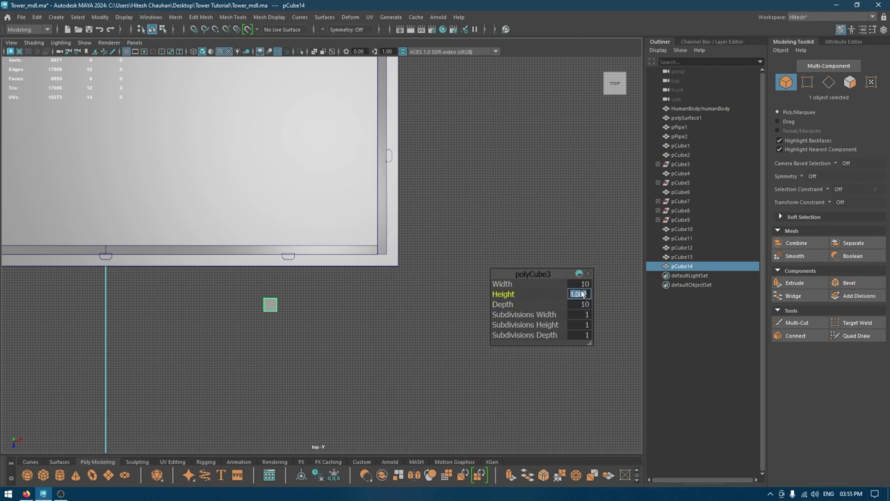
{"action": "left_click", "coordinate": [562, 273]}
{"action": "key", "text": "w"}
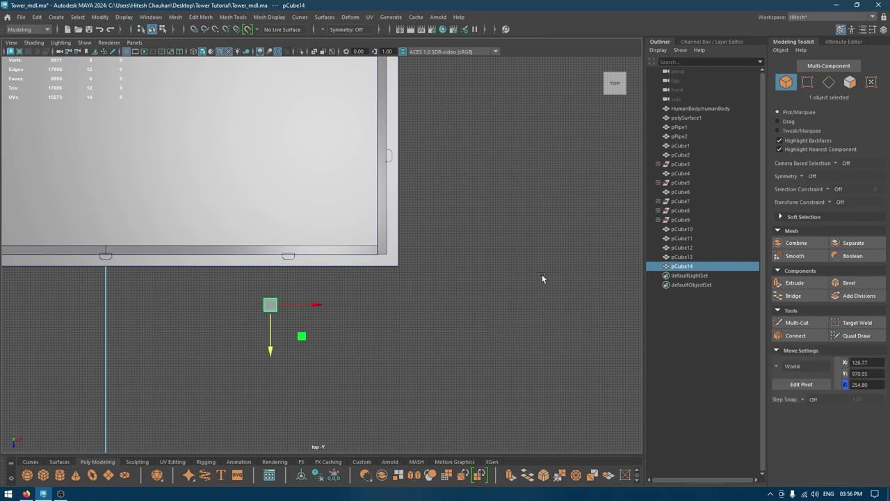
Position the cube over the parapet's outer corner in the top view at X 213.00, Z 212.97
{"action": "left_click_drag", "start_coordinate": [312, 311], "coordinate": [426, 304]}
{"action": "left_click_drag", "start_coordinate": [391, 354], "coordinate": [385, 338]}
{"action": "left_click_drag", "start_coordinate": [389, 301], "coordinate": [389, 301]}
{"action": "right_click_drag", "start_coordinate": [416, 350], "coordinate": [471, 416], "text": "alt"}
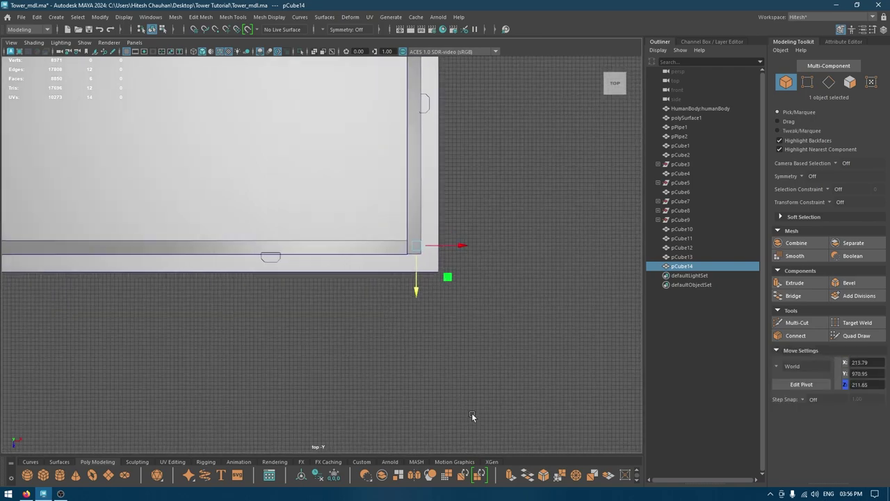
{"action": "key", "text": "4"}
{"action": "right_click_drag", "start_coordinate": [422, 220], "coordinate": [618, 348], "text": "alt"}
{"action": "middle_click_drag", "start_coordinate": [619, 348], "coordinate": [451, 394], "text": "alt"}
{"action": "right_click_drag", "start_coordinate": [450, 393], "coordinate": [498, 483], "text": "alt"}
{"action": "left_click_drag", "start_coordinate": [511, 280], "coordinate": [504, 285]}
{"action": "left_click_drag", "start_coordinate": [465, 324], "coordinate": [465, 335]}
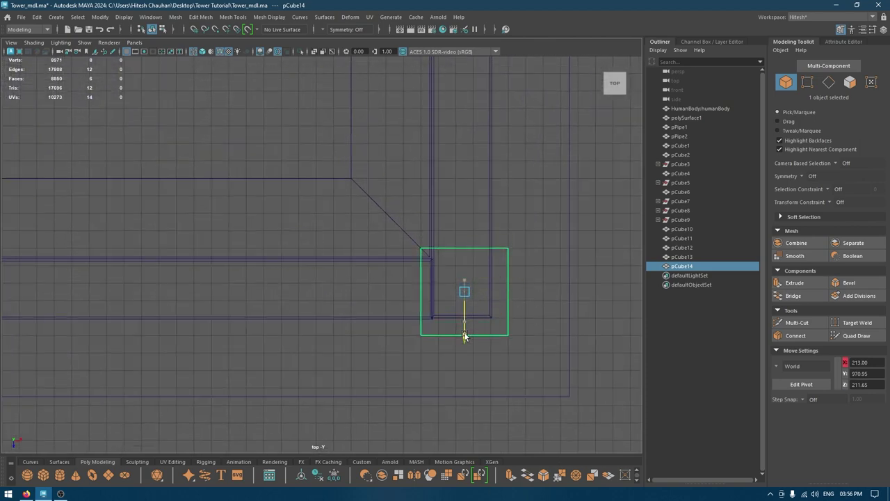
Raise the cube to Y 1064.70 in the perspective view so it sits on the ledge at the base of the parapet corner
{"action": "key", "text": "space"}
{"action": "left_click", "coordinate": [506, 309]}
{"action": "left_click_drag", "start_coordinate": [510, 316], "coordinate": [306, 212], "text": "alt"}
{"action": "key", "text": "6"}
{"action": "right_click_drag", "start_coordinate": [306, 212], "coordinate": [390, 274], "text": "alt"}
{"action": "middle_click_drag", "start_coordinate": [390, 274], "coordinate": [421, 358], "text": "alt"}
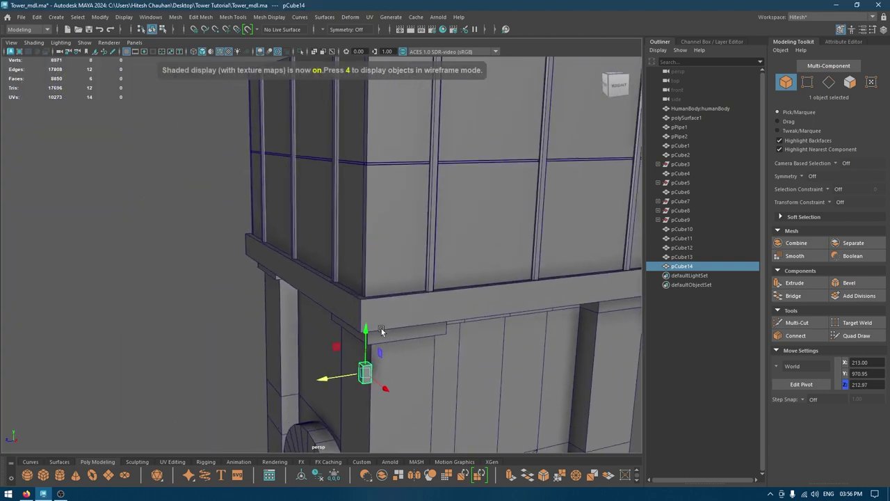
{"action": "left_click_drag", "start_coordinate": [364, 327], "coordinate": [362, 241]}
{"action": "right_click_drag", "start_coordinate": [362, 241], "coordinate": [340, 158], "text": "alt"}
{"action": "left_click_drag", "start_coordinate": [340, 158], "coordinate": [295, 184], "text": "alt"}
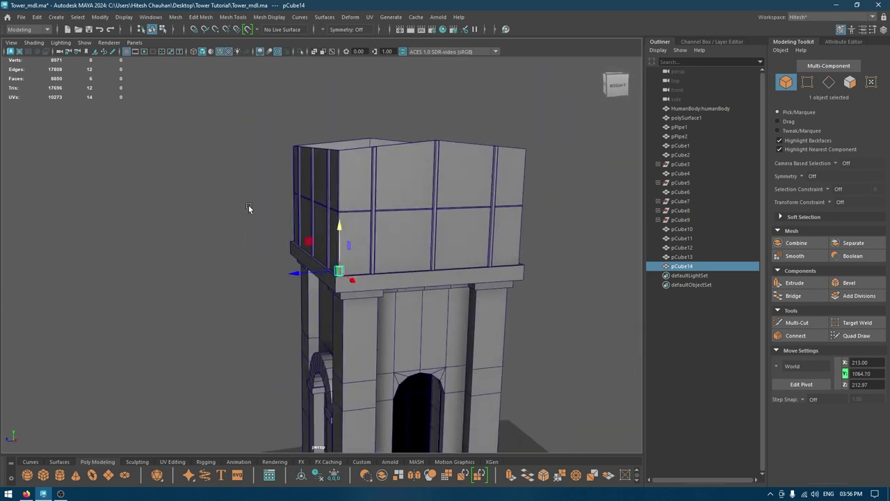
Move the cube's four top vertices up to the parapet's upper edge to form a tall corner post
{"action": "right_click_drag", "start_coordinate": [249, 209], "coordinate": [216, 209]}
{"action": "left_click_drag", "start_coordinate": [312, 226], "coordinate": [357, 219], "text": "alt"}
{"action": "right_click_drag", "start_coordinate": [357, 219], "coordinate": [390, 270], "text": "alt"}
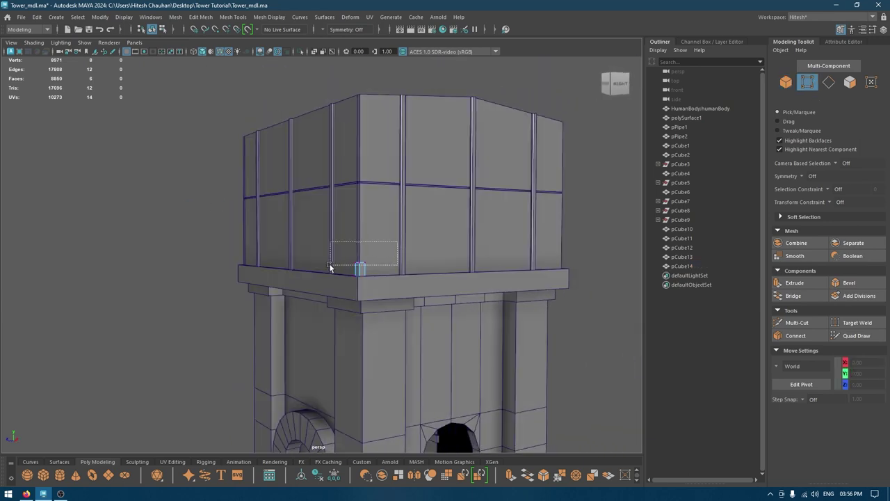
{"action": "left_click_drag", "start_coordinate": [330, 265], "coordinate": [330, 266]}
{"action": "middle_click_drag", "start_coordinate": [387, 240], "coordinate": [377, 276], "text": "alt"}
{"action": "left_click_drag", "start_coordinate": [351, 245], "coordinate": [350, 118]}
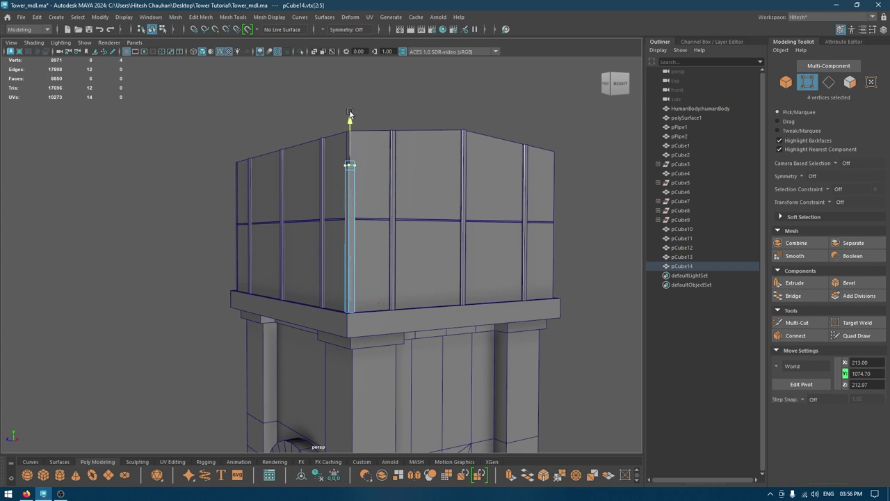
{"action": "key", "text": "f"}
{"action": "left_click_drag", "start_coordinate": [351, 83], "coordinate": [317, 62], "text": "alt"}
{"action": "scroll", "coordinate": [336, 187], "scroll_direction": "down", "scroll_amount": 3}
{"action": "left_click_drag", "start_coordinate": [336, 187], "coordinate": [360, 308], "text": "alt"}
{"action": "scroll", "coordinate": [286, 227], "scroll_direction": "down", "scroll_amount": 6}
{"action": "scroll", "coordinate": [358, 267], "scroll_direction": "down", "scroll_amount": 3}
{"action": "left_click_drag", "start_coordinate": [291, 275], "coordinate": [304, 282]}
{"action": "left_click_drag", "start_coordinate": [334, 242], "coordinate": [395, 298], "text": "alt"}
{"action": "scroll", "coordinate": [355, 217], "scroll_direction": "up", "scroll_amount": 3}
{"action": "scroll", "coordinate": [394, 299], "scroll_direction": "up", "scroll_amount": 3}
{"action": "left_click_drag", "start_coordinate": [362, 170], "coordinate": [359, 151]}
Adjust the four bottom vertices of the corner post to meet the ledge
{"action": "left_click_drag", "start_coordinate": [337, 317], "coordinate": [390, 324], "text": "alt"}
{"action": "scroll", "coordinate": [352, 223], "scroll_direction": "down", "scroll_amount": 5}
{"action": "left_click_drag", "start_coordinate": [313, 299], "coordinate": [294, 148], "text": "alt"}
{"action": "scroll", "coordinate": [294, 274], "scroll_direction": "down", "scroll_amount": 5}
{"action": "scroll", "coordinate": [286, 164], "scroll_direction": "down", "scroll_amount": 4}
{"action": "left_click_drag", "start_coordinate": [336, 342], "coordinate": [334, 338]}
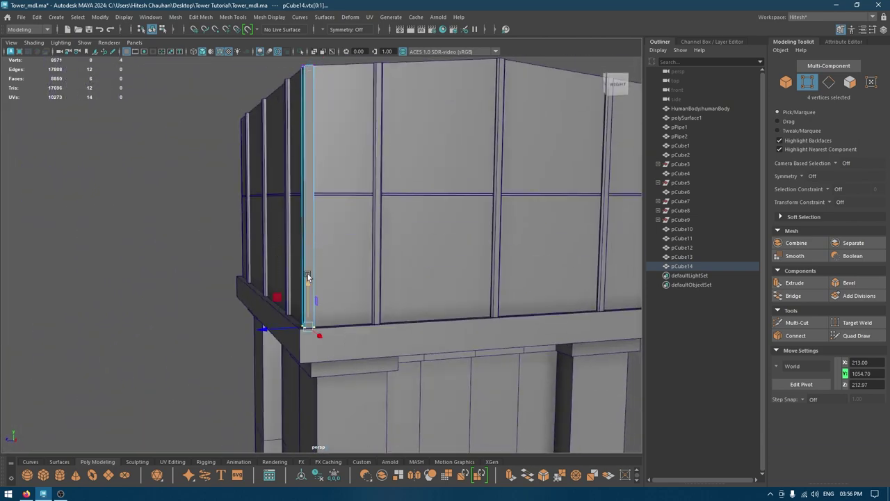
{"action": "left_click_drag", "start_coordinate": [307, 277], "coordinate": [308, 277]}
Delete the top and bottom cap faces of the corner post, keeping only its four sides
{"action": "right_click_drag", "start_coordinate": [77, 194], "coordinate": [79, 228]}
{"action": "scroll", "coordinate": [237, 164], "scroll_direction": "down", "scroll_amount": 4}
{"action": "left_click_drag", "start_coordinate": [237, 119], "coordinate": [361, 326]}
{"action": "right_click_drag", "start_coordinate": [361, 303], "coordinate": [418, 302], "text": "alt"}
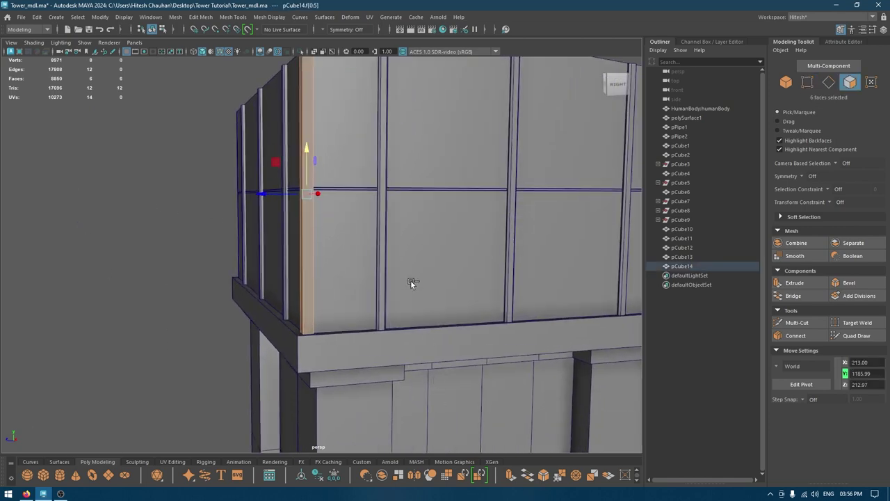
{"action": "left_click_drag", "start_coordinate": [196, 201], "coordinate": [194, 202], "text": "ctrl"}
{"action": "left_click_drag", "start_coordinate": [432, 191], "coordinate": [442, 171], "text": "alt"}
{"action": "key", "text": "4"}
{"action": "left_click_drag", "start_coordinate": [391, 237], "coordinate": [393, 298], "text": "alt"}
{"action": "key", "text": "6"}
{"action": "key", "text": "Delete"}
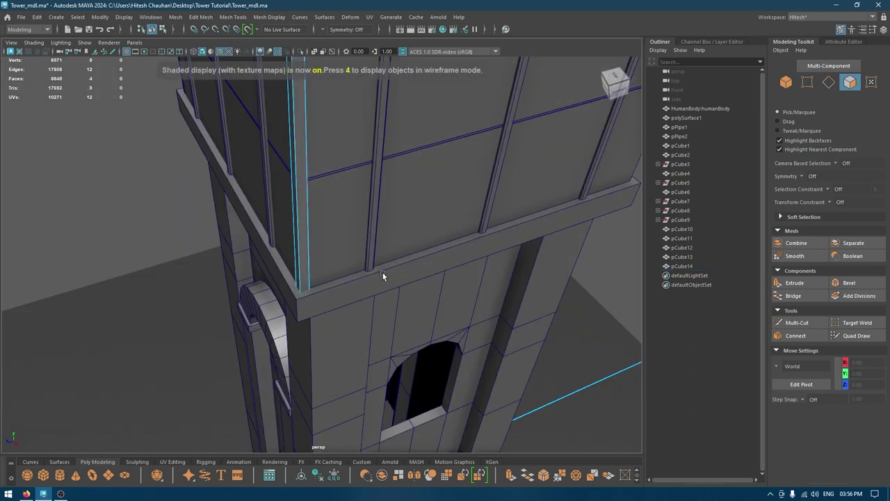
Bevel the four vertical edges of the corner post, adjust the bevel settings, and return to object mode
{"action": "mouse_move", "coordinate": [352, 210]}
{"action": "left_mouse_down", "text": "alt"}
{"action": "mouse_move", "coordinate": [376, 308]}
{"action": "mouse_move", "coordinate": [359, 262]}
{"action": "left_mouse_up", "text": "alt"}
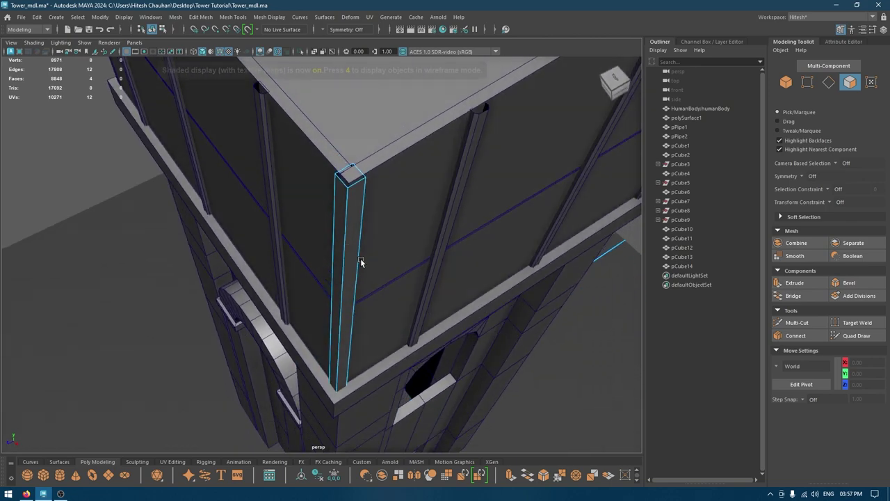
{"action": "mouse_move", "coordinate": [358, 228]}
{"action": "left_mouse_down", "text": "alt"}
{"action": "mouse_move", "coordinate": [364, 281]}
{"action": "mouse_move", "coordinate": [345, 233]}
{"action": "left_mouse_up", "text": "alt"}
{"action": "right_click_drag", "start_coordinate": [345, 233], "coordinate": [338, 179]}
{"action": "left_click_drag", "start_coordinate": [376, 220], "coordinate": [444, 237], "text": "alt"}
{"action": "left_click_drag", "start_coordinate": [317, 239], "coordinate": [316, 238]}
{"action": "left_click_drag", "start_coordinate": [417, 244], "coordinate": [348, 263], "text": "alt"}
{"action": "key", "text": "ctrl+b"}
{"action": "right_click_drag", "start_coordinate": [349, 263], "coordinate": [356, 291], "text": "alt"}
{"action": "left_click_drag", "start_coordinate": [503, 283], "coordinate": [501, 284]}
{"action": "key", "text": "f"}
{"action": "left_click_drag", "start_coordinate": [431, 258], "coordinate": [467, 273], "text": "alt"}
{"action": "left_click_drag", "start_coordinate": [515, 294], "coordinate": [520, 294]}
{"action": "key", "text": "w"}
{"action": "right_click_drag", "start_coordinate": [370, 222], "coordinate": [431, 175]}
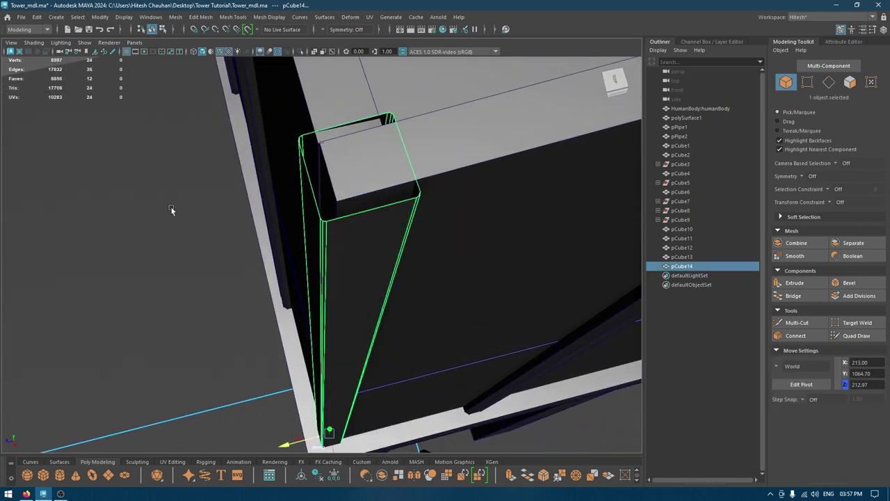
Deselect the corner post and save the scene
{"action": "left_click", "coordinate": [220, 206]}
{"action": "right_click_drag", "start_coordinate": [219, 206], "coordinate": [219, 162], "text": "alt"}
{"action": "left_click_drag", "start_coordinate": [219, 161], "coordinate": [230, 100], "text": "alt"}
{"action": "key", "text": "ctrl+s"}
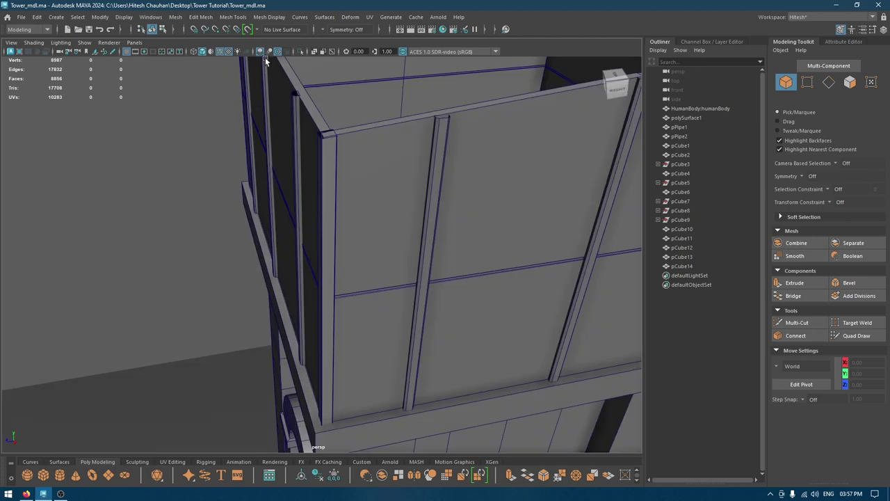
Hide the wireframe overlay and examine how the bevelled corner post fits against the parapet walls
{"action": "left_click", "coordinate": [221, 51]}
{"action": "left_click_drag", "start_coordinate": [486, 277], "coordinate": [443, 288], "text": "alt"}
{"action": "right_click_drag", "start_coordinate": [442, 288], "coordinate": [416, 279], "text": "alt"}
{"action": "mouse_move", "coordinate": [416, 279]}
{"action": "left_mouse_down", "text": "alt"}
{"action": "mouse_move", "coordinate": [484, 265]}
{"action": "mouse_move", "coordinate": [462, 264]}
{"action": "left_mouse_up", "text": "alt"}
{"action": "left_click", "coordinate": [332, 226]}
{"action": "right_click_drag", "start_coordinate": [332, 222], "coordinate": [411, 438]}
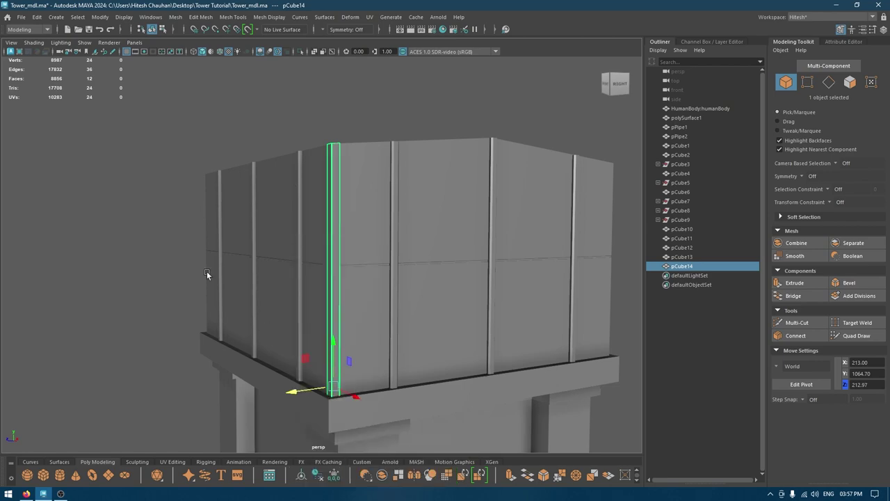
{"action": "left_click", "coordinate": [183, 286]}
{"action": "left_click_drag", "start_coordinate": [402, 311], "coordinate": [374, 325], "text": "alt"}
In the top view, snap the corner post's pivot to the grid centre at X 0, Z 0
{"action": "key", "text": "space"}
{"action": "left_click", "coordinate": [427, 325]}
{"action": "right_click_drag", "start_coordinate": [365, 236], "coordinate": [359, 122], "text": "alt"}
{"action": "middle_click_drag", "start_coordinate": [358, 122], "coordinate": [392, 158], "text": "alt"}
{"action": "left_click", "coordinate": [219, 53]}
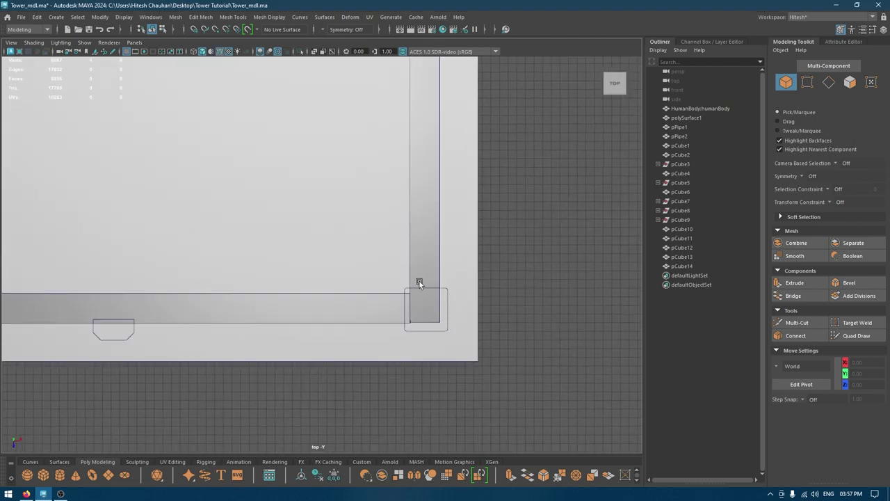
{"action": "right_click_drag", "start_coordinate": [414, 270], "coordinate": [463, 297], "text": "alt"}
{"action": "left_click", "coordinate": [458, 293]}
{"action": "middle_click_drag", "start_coordinate": [470, 322], "coordinate": [515, 344], "text": "alt"}
{"action": "right_click_drag", "start_coordinate": [515, 344], "coordinate": [392, 180], "text": "alt"}
{"action": "middle_click_drag", "start_coordinate": [392, 180], "coordinate": [556, 348], "text": "alt"}
{"action": "right_click_drag", "start_coordinate": [556, 348], "coordinate": [406, 185], "text": "alt"}
{"action": "middle_click_drag", "start_coordinate": [406, 186], "coordinate": [426, 205], "text": "alt"}
{"action": "scroll", "coordinate": [427, 206], "scroll_direction": "down", "scroll_amount": 2}
{"action": "key", "text": "4"}
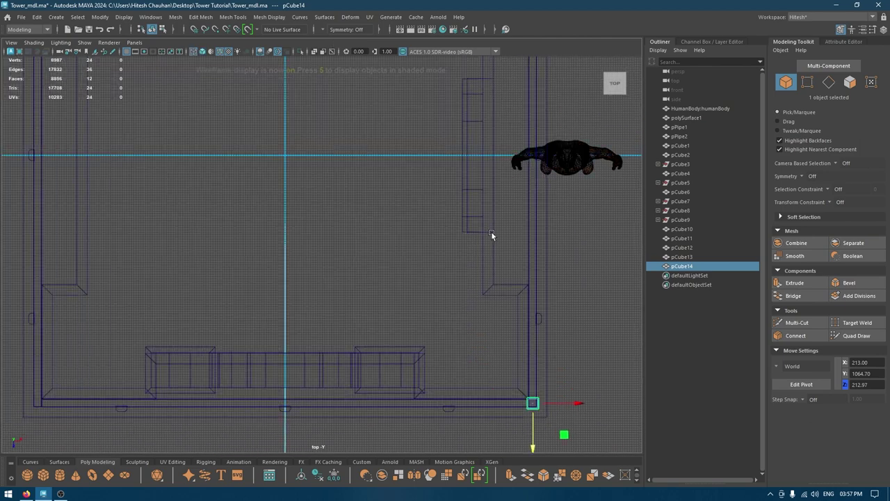
{"action": "right_click_drag", "start_coordinate": [473, 259], "coordinate": [454, 204], "text": "alt"}
{"action": "key", "text": "d"}
{"action": "key", "text": "x"}
{"action": "left_click_drag", "start_coordinate": [499, 375], "coordinate": [318, 188]}
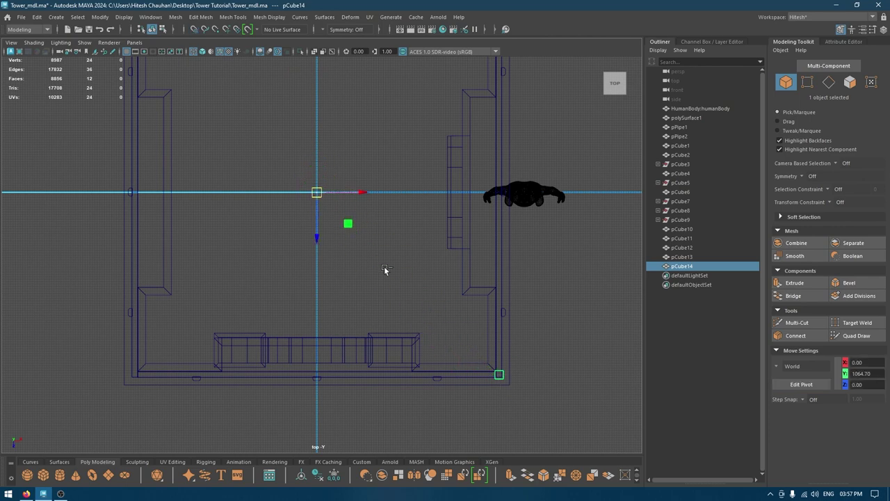
Duplicate the corner post, rotate the copy a quarter turn about the centre, and repeat the transformed duplication for the remaining two corners
{"action": "key", "text": "ctrl+d"}
{"action": "key", "text": "e"}
{"action": "left_click_drag", "start_coordinate": [354, 231], "coordinate": [293, 246]}
{"action": "key", "text": "shift+d"}
{"action": "key", "text": "shift+d"}
Examine the copied corner posts around the parapet from the top and perspective views
{"action": "scroll", "coordinate": [343, 203], "scroll_direction": "down", "scroll_amount": 1}
{"action": "middle_click_drag", "start_coordinate": [343, 203], "coordinate": [372, 328], "text": "alt"}
{"action": "middle_click_drag", "start_coordinate": [443, 202], "coordinate": [495, 1], "text": "alt"}
{"action": "scroll", "coordinate": [352, 331], "scroll_direction": "up", "scroll_amount": 8}
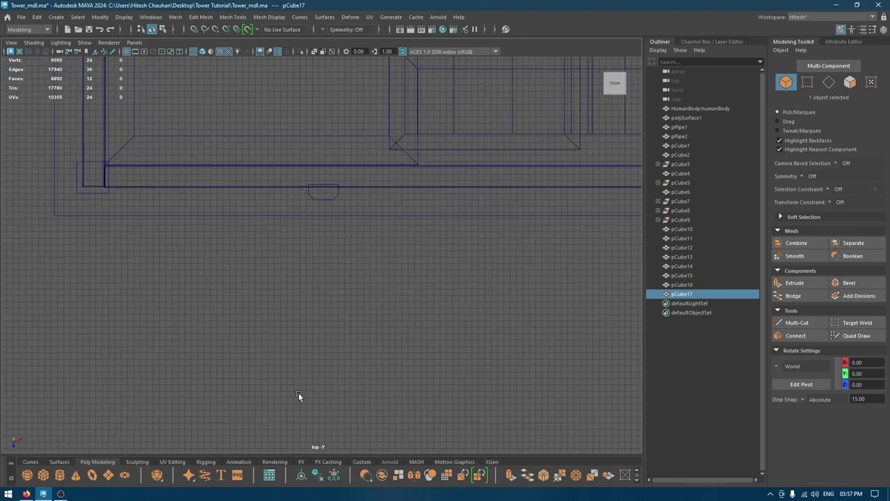
{"action": "key", "text": "w"}
{"action": "key", "text": "space"}
{"action": "left_click_drag", "start_coordinate": [269, 307], "coordinate": [262, 233]}
{"action": "key", "text": "6"}
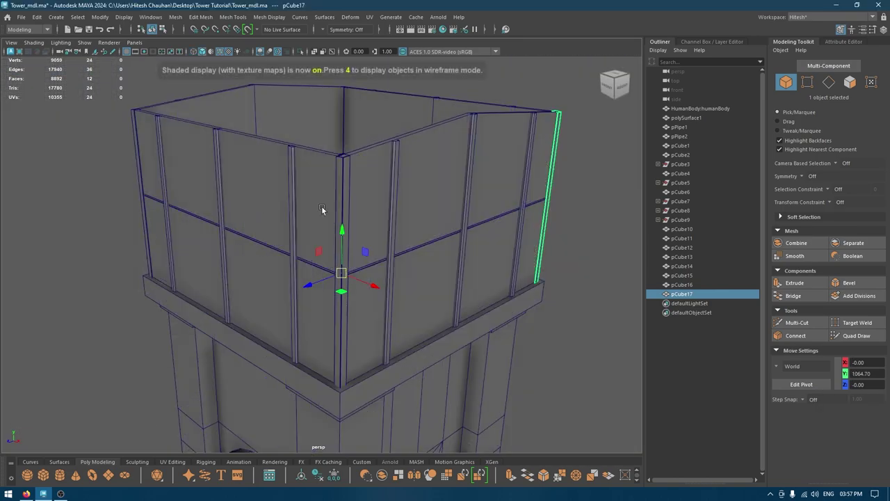
{"action": "key", "text": "space"}
{"action": "left_click_drag", "start_coordinate": [319, 208], "coordinate": [317, 182]}
{"action": "left_click_drag", "start_coordinate": [317, 182], "coordinate": [352, 148], "text": "alt"}
{"action": "scroll", "coordinate": [261, 148], "scroll_direction": "down", "scroll_amount": 4}
{"action": "left_click", "coordinate": [374, 122]}
{"action": "left_click_drag", "start_coordinate": [448, 175], "coordinate": [383, 181], "text": "alt"}
{"action": "scroll", "coordinate": [382, 180], "scroll_direction": "up", "scroll_amount": 5}
{"action": "left_click_drag", "start_coordinate": [331, 165], "coordinate": [284, 240], "text": "alt"}
{"action": "scroll", "coordinate": [284, 240], "scroll_direction": "down", "scroll_amount": 8}
{"action": "left_click_drag", "start_coordinate": [227, 135], "coordinate": [219, 98], "text": "alt"}
{"action": "scroll", "coordinate": [236, 174], "scroll_direction": "up", "scroll_amount": 4}
Duplicate the two sloping top faces of one gabled parapet wall as a separate mesh and return to object mode
{"action": "left_click_drag", "start_coordinate": [278, 257], "coordinate": [379, 341], "text": "alt"}
{"action": "left_click_drag", "start_coordinate": [348, 160], "coordinate": [352, 257], "text": "alt"}
{"action": "scroll", "coordinate": [353, 257], "scroll_direction": "up", "scroll_amount": 5}
{"action": "left_click_drag", "start_coordinate": [410, 358], "coordinate": [362, 312], "text": "alt"}
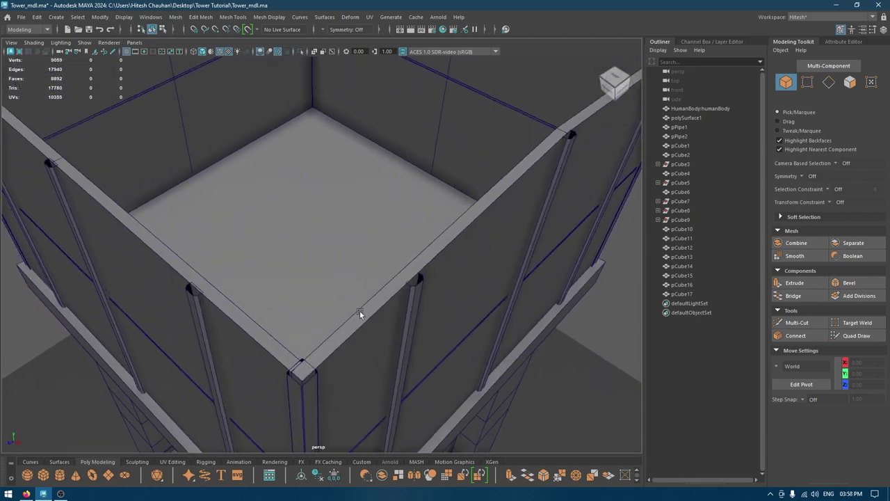
{"action": "left_click", "coordinate": [361, 316]}
{"action": "right_click", "coordinate": [379, 298]}
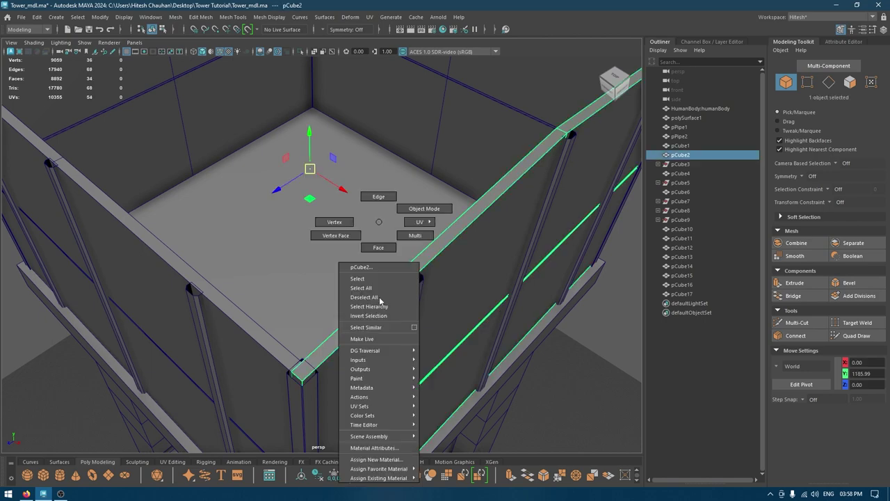
{"action": "right_click_drag", "start_coordinate": [369, 248], "coordinate": [369, 252]}
{"action": "left_click", "coordinate": [302, 367]}
{"action": "left_click_drag", "start_coordinate": [417, 368], "coordinate": [344, 329], "text": "alt"}
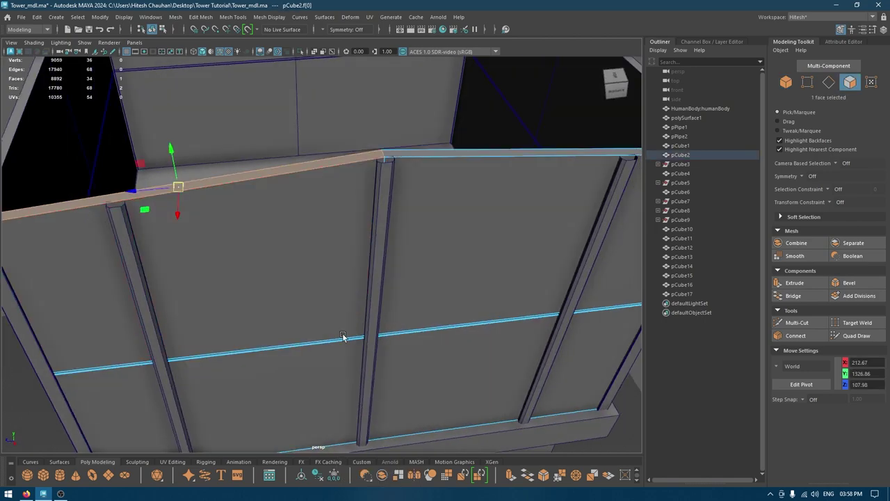
{"action": "scroll", "coordinate": [354, 313], "scroll_direction": "down", "scroll_amount": 4}
{"action": "left_click", "coordinate": [420, 188], "text": "shift"}
{"action": "right_click_drag", "start_coordinate": [420, 188], "coordinate": [406, 357], "text": "shift"}
{"action": "key", "text": "w"}
{"action": "right_click_drag", "start_coordinate": [359, 213], "coordinate": [431, 170]}
{"action": "left_click", "coordinate": [423, 313]}
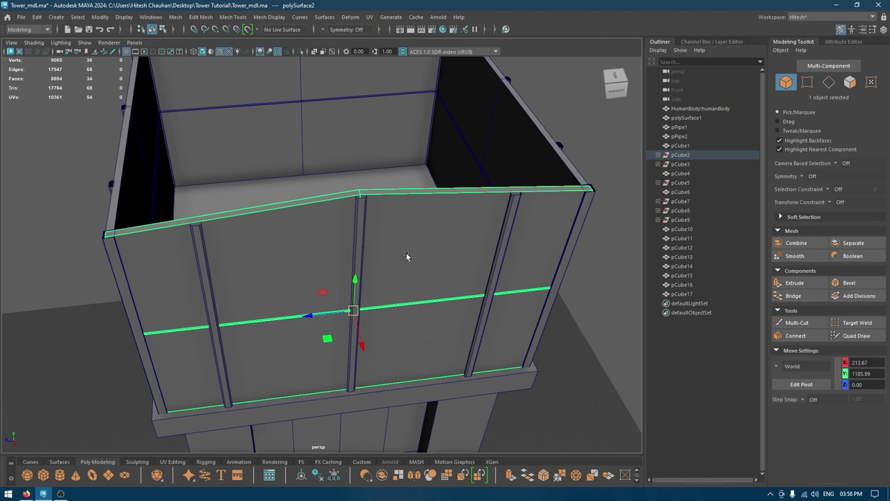
Select the duplicated top strip and center its pivot on its own geometry
{"action": "left_click", "coordinate": [384, 193]}
{"action": "left_click_drag", "start_coordinate": [386, 195], "coordinate": [438, 257], "text": "alt"}
{"action": "right_click_drag", "start_coordinate": [439, 257], "coordinate": [431, 189], "text": "alt"}
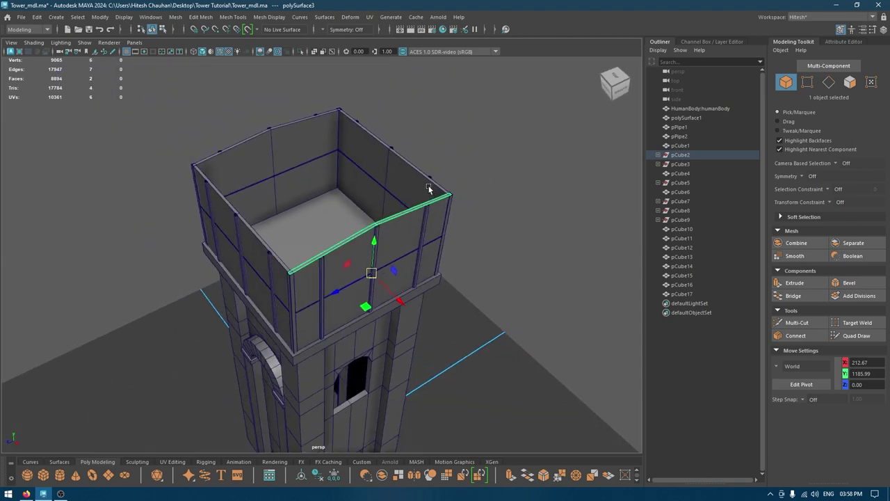
{"action": "key", "text": "space"}
{"action": "left_click", "coordinate": [395, 153]}
{"action": "left_click", "coordinate": [420, 221]}
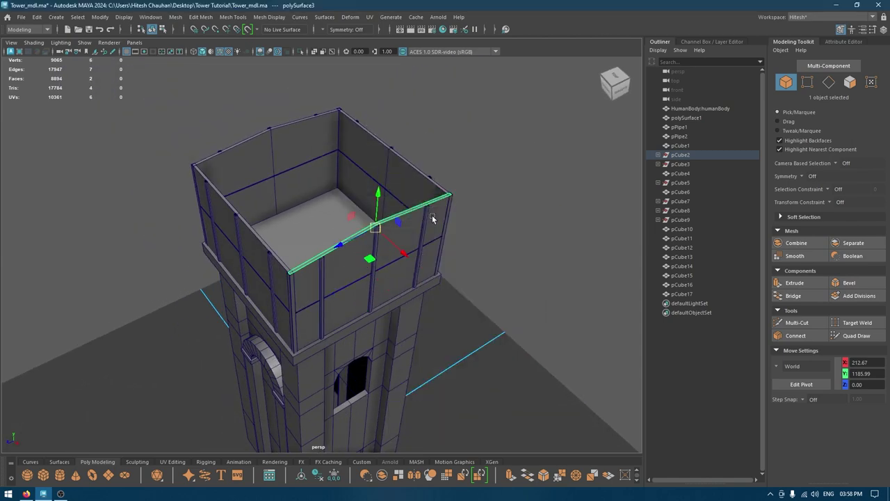
Stretch the strip across the parapet into a gabled roof sheet by moving its two inner edges to about X -252.5
{"action": "left_click_drag", "start_coordinate": [432, 214], "coordinate": [500, 220], "text": "alt"}
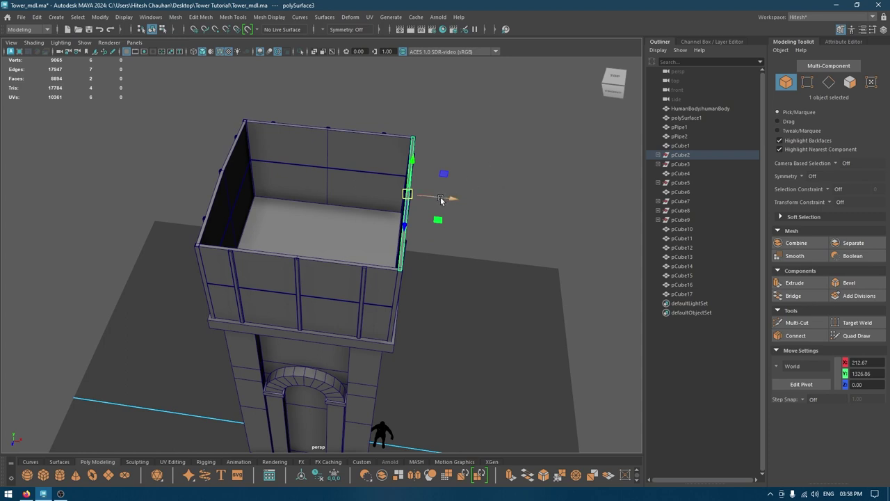
{"action": "left_click_drag", "start_coordinate": [448, 200], "coordinate": [837, 266]}
{"action": "key", "text": "w"}
{"action": "left_click_drag", "start_coordinate": [455, 201], "coordinate": [449, 203]}
{"action": "right_click_drag", "start_coordinate": [471, 174], "coordinate": [471, 149]}
{"action": "left_click", "coordinate": [391, 166]}
{"action": "left_click", "coordinate": [388, 213], "text": "shift"}
{"action": "left_click_drag", "start_coordinate": [430, 196], "coordinate": [280, 201]}
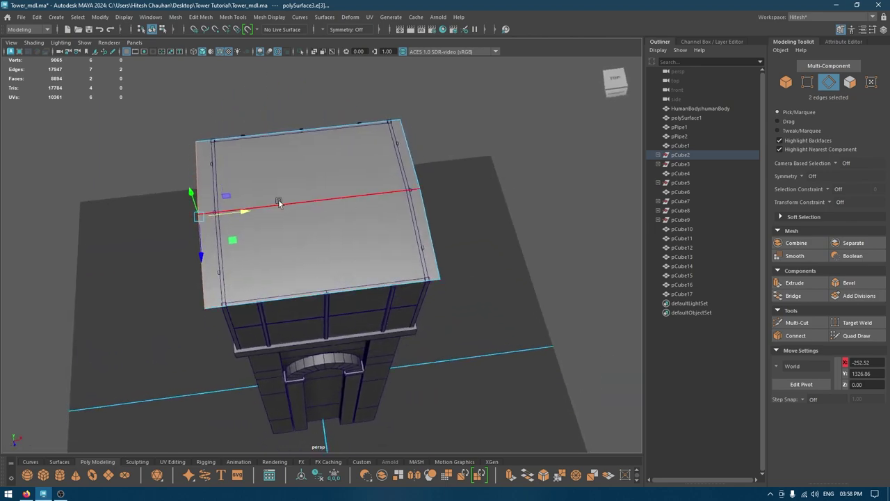
{"action": "left_click_drag", "start_coordinate": [336, 239], "coordinate": [313, 233], "text": "alt"}
Select one eave edge of the roof sheet and frame it against the parapet corner in the side view
{"action": "left_click", "coordinate": [237, 195]}
{"action": "mouse_move", "coordinate": [317, 203]}
{"action": "left_mouse_down", "text": "alt"}
{"action": "mouse_move", "coordinate": [279, 200]}
{"action": "mouse_move", "coordinate": [318, 188]}
{"action": "left_mouse_up", "text": "alt"}
{"action": "key", "text": "space"}
{"action": "right_click_drag", "start_coordinate": [318, 188], "coordinate": [230, 91], "text": "alt"}
{"action": "middle_click_drag", "start_coordinate": [230, 91], "coordinate": [412, 169], "text": "alt"}
{"action": "right_click_drag", "start_coordinate": [412, 169], "coordinate": [435, 391], "text": "alt"}
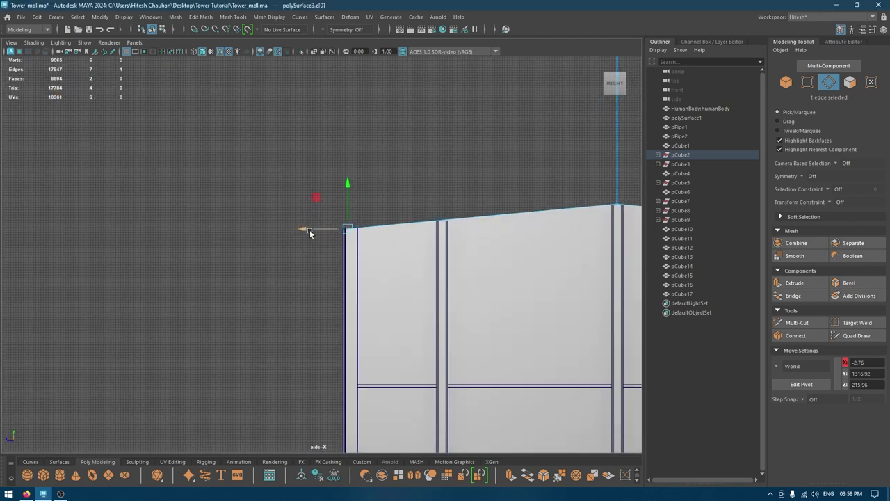
{"action": "left_click_drag", "start_coordinate": [310, 230], "coordinate": [184, 231]}
{"action": "middle_click_drag", "start_coordinate": [297, 252], "coordinate": [236, 249], "text": "alt"}
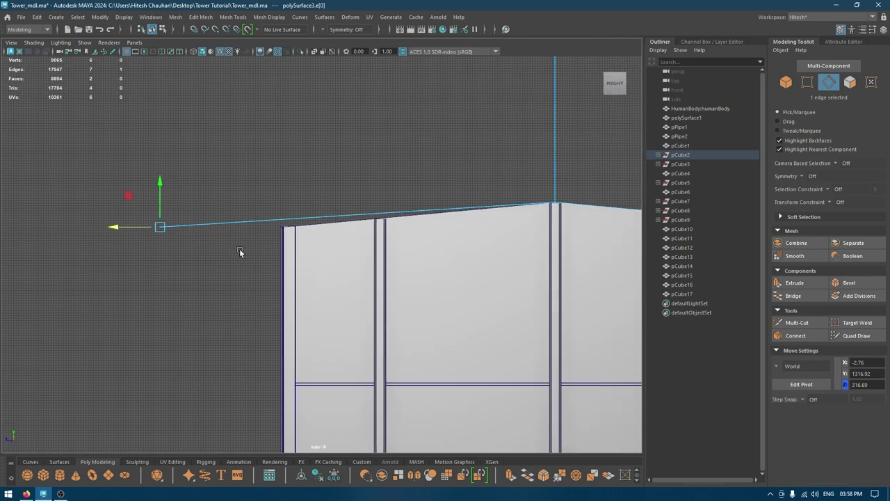
{"action": "key", "text": "ctrl+z"}
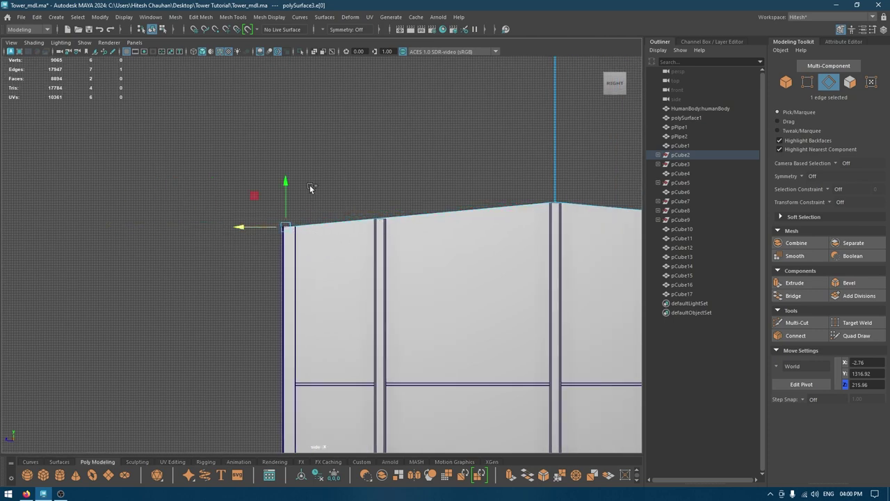
Set the Move tool to component axes and slide both eave edges outward along the roof slope beyond the walls
{"action": "key", "text": "w"}
{"action": "left_click", "coordinate": [310, 186]}
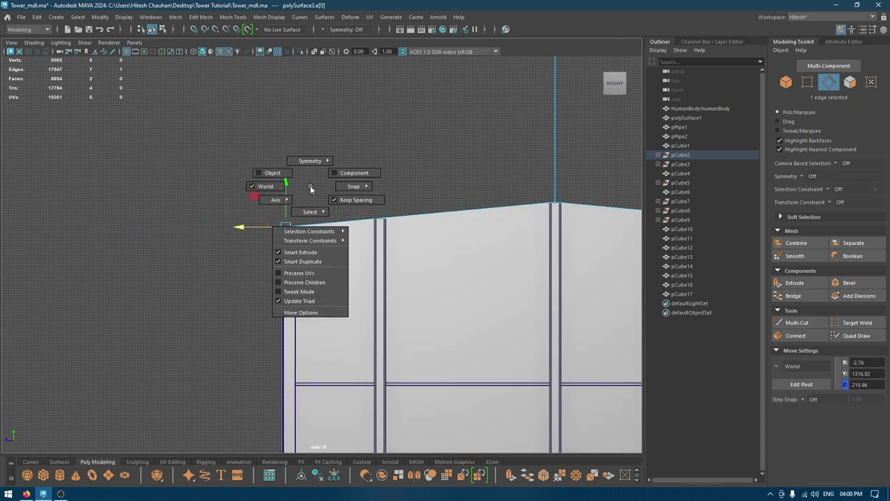
{"action": "left_click_drag", "start_coordinate": [310, 187], "coordinate": [368, 172]}
{"action": "scroll", "coordinate": [334, 309], "scroll_direction": "up", "scroll_amount": 3}
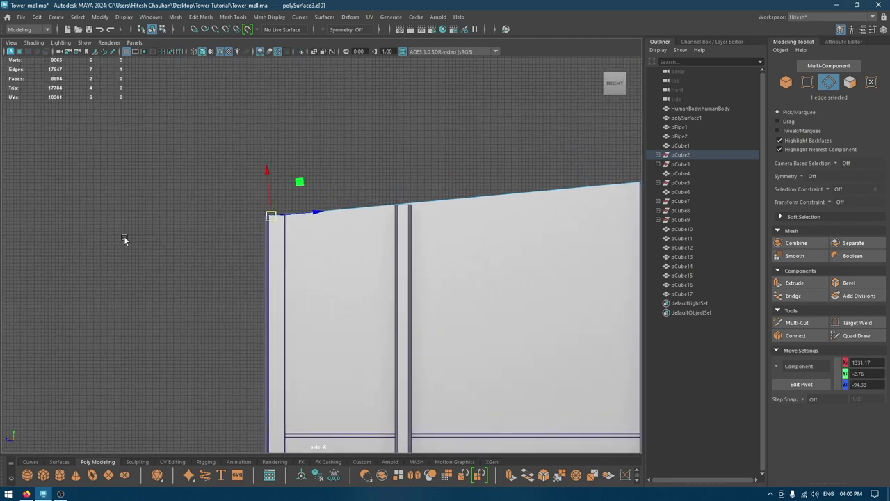
{"action": "left_click_drag", "start_coordinate": [314, 214], "coordinate": [253, 217]}
{"action": "key", "text": "space"}
{"action": "left_click_drag", "start_coordinate": [220, 143], "coordinate": [224, 145]}
{"action": "left_click_drag", "start_coordinate": [475, 164], "coordinate": [426, 171], "text": "alt"}
{"action": "left_click", "coordinate": [436, 166]}
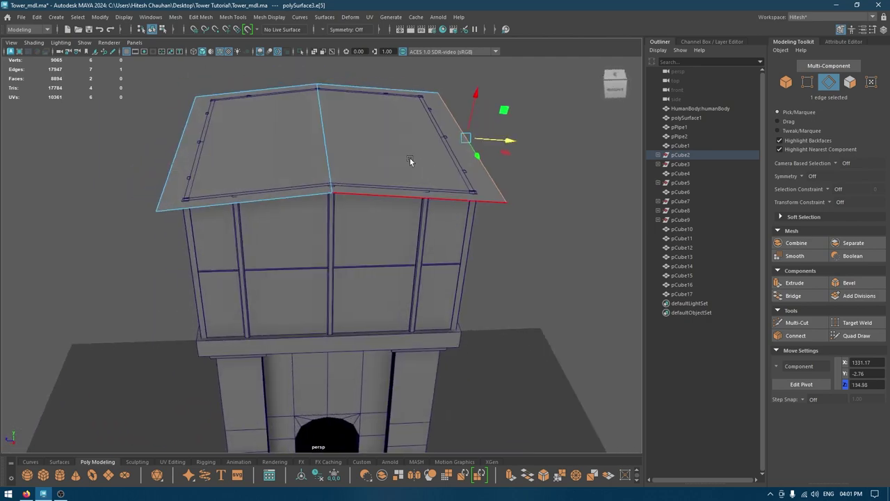
Convert the selection to the two roof faces and extrude them with a thickness of about 9.5
{"action": "right_click_drag", "start_coordinate": [378, 145], "coordinate": [432, 87], "text": "ctrl+shift"}
{"action": "key", "text": "ctrl+e"}
{"action": "left_click_drag", "start_coordinate": [509, 284], "coordinate": [557, 278]}
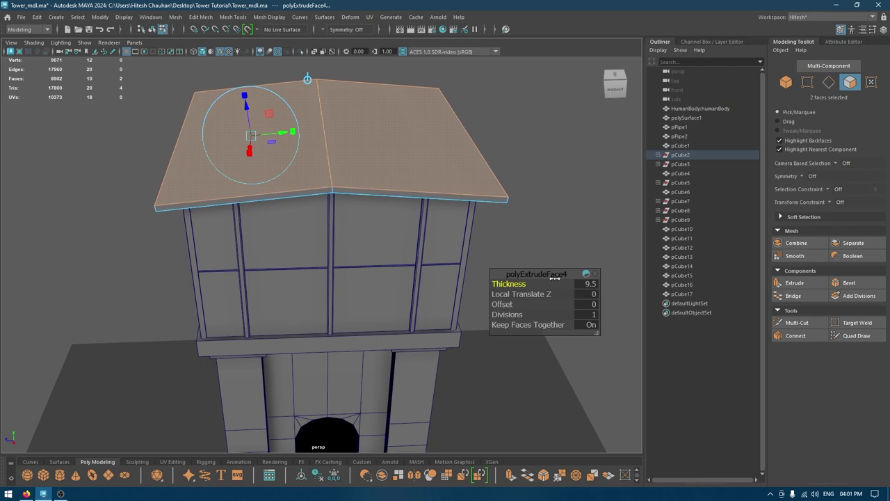
{"action": "left_click_drag", "start_coordinate": [404, 260], "coordinate": [393, 227], "text": "alt"}
{"action": "key", "text": "w"}
Bevel all edges of the roof slab except those along the ridge
{"action": "left_click_drag", "start_coordinate": [303, 141], "coordinate": [324, 209], "text": "alt"}
{"action": "right_click_drag", "start_coordinate": [340, 183], "coordinate": [339, 153]}
{"action": "left_click_drag", "start_coordinate": [576, 109], "coordinate": [74, 337]}
{"action": "left_click_drag", "start_coordinate": [472, 224], "coordinate": [422, 222], "text": "alt"}
{"action": "left_click_drag", "start_coordinate": [370, 186], "coordinate": [436, 249], "text": "alt"}
{"action": "double_click", "coordinate": [337, 234], "text": "ctrl"}
{"action": "key", "text": "ctrl+b"}
{"action": "scroll", "coordinate": [411, 310], "scroll_direction": "up", "scroll_amount": 3}
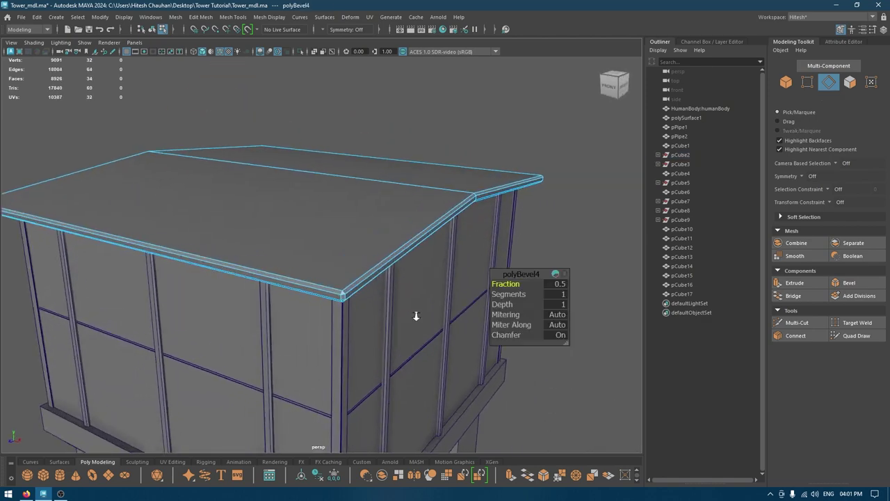
Set the roof bevel to 2 segments with a fraction of 0.3 and return to object mode
{"action": "mouse_move", "coordinate": [502, 294]}
{"action": "left_mouse_down"}
{"action": "mouse_move", "coordinate": [514, 294]}
{"action": "mouse_move", "coordinate": [511, 283]}
{"action": "left_mouse_up"}
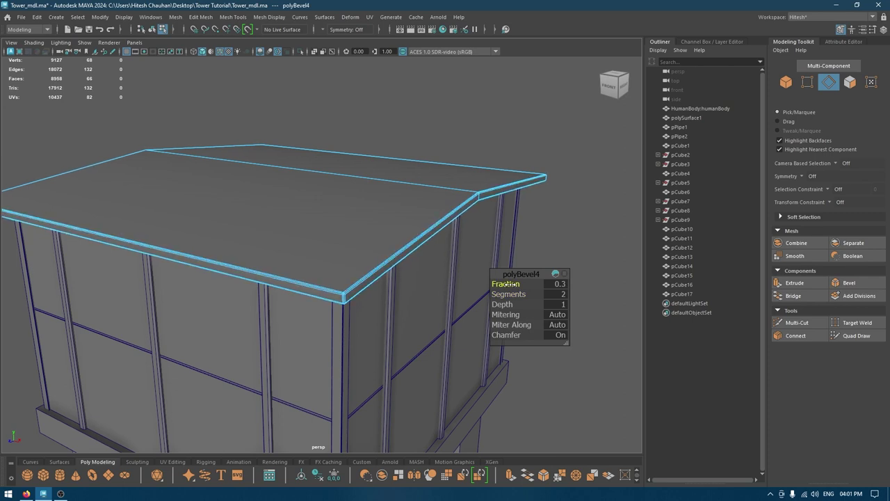
{"action": "key", "text": "w"}
{"action": "right_click_drag", "start_coordinate": [400, 207], "coordinate": [525, 425]}
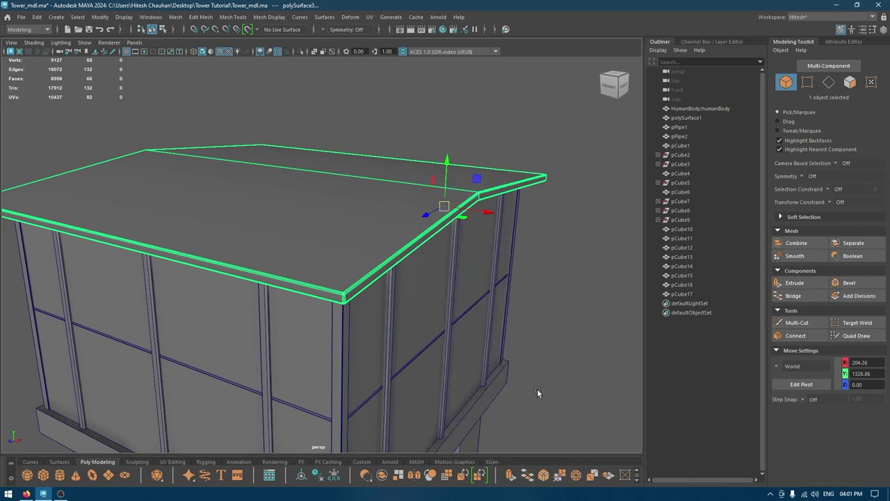
{"action": "left_click", "coordinate": [596, 211]}
{"action": "left_click", "coordinate": [468, 198]}
{"action": "right_click_drag", "start_coordinate": [467, 199], "coordinate": [529, 438]}
{"action": "left_click", "coordinate": [552, 303]}
Save the scene and hide the wireframe overlay on the shaded tower
{"action": "right_click_drag", "start_coordinate": [552, 304], "coordinate": [445, 294], "text": "alt"}
{"action": "left_click_drag", "start_coordinate": [445, 295], "coordinate": [417, 278], "text": "alt"}
{"action": "key", "text": "ctrl+s"}
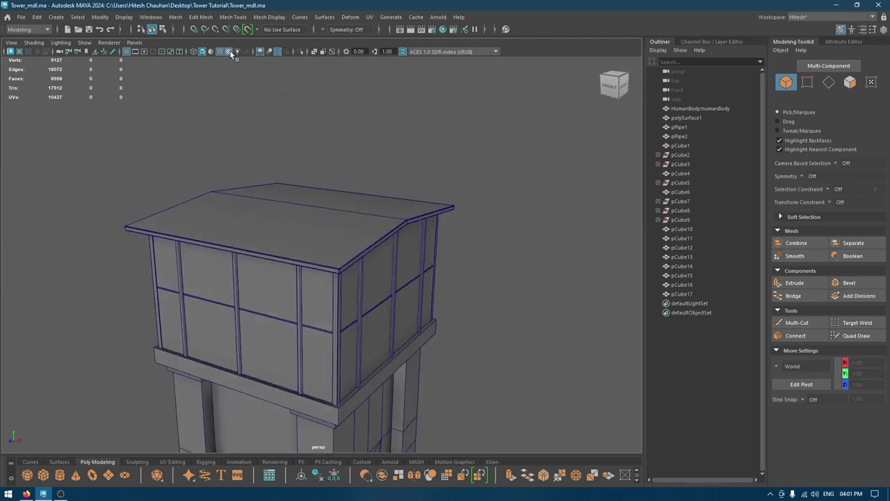
{"action": "left_click", "coordinate": [220, 52]}
{"action": "mouse_move", "coordinate": [423, 239]}
{"action": "left_mouse_down", "text": "alt"}
{"action": "mouse_move", "coordinate": [372, 200]}
{"action": "mouse_move", "coordinate": [427, 217]}
{"action": "mouse_move", "coordinate": [473, 250]}
{"action": "left_mouse_up", "text": "alt"}
Connect across the roof's ridge edge with 8 segments to add evenly spaced edge loops over both slopes
{"action": "left_click", "coordinate": [382, 238]}
{"action": "right_click_drag", "start_coordinate": [341, 299], "coordinate": [389, 327], "text": "alt"}
{"action": "left_click_drag", "start_coordinate": [390, 327], "coordinate": [338, 344], "text": "alt"}
{"action": "middle_click_drag", "start_coordinate": [338, 343], "coordinate": [384, 341], "text": "alt"}
{"action": "right_click_drag", "start_coordinate": [346, 229], "coordinate": [340, 343]}
{"action": "left_click", "coordinate": [345, 183]}
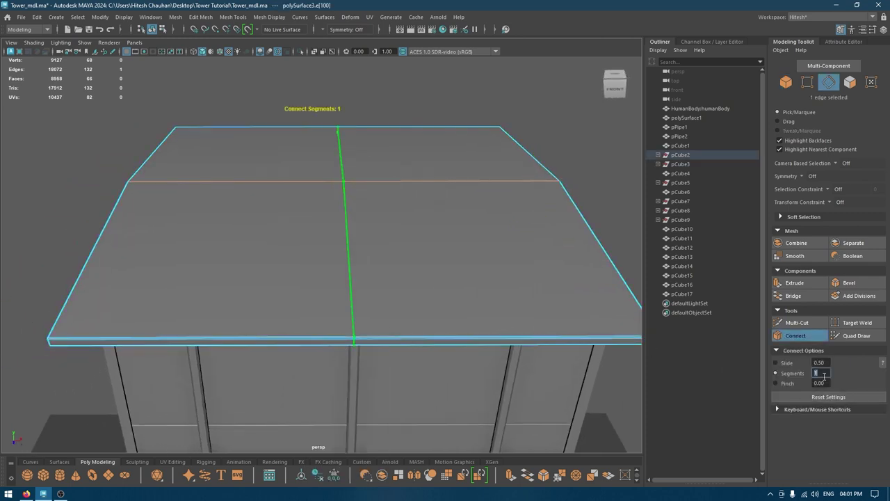
{"action": "type", "text": "5"}
{"action": "key", "text": "Return"}
{"action": "type", "text": "6"}
{"action": "key", "text": "Return"}
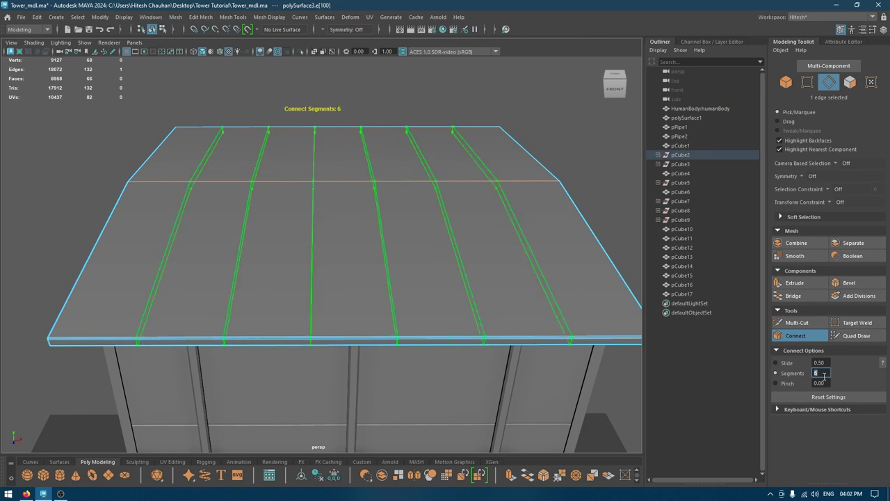
{"action": "type", "text": "8"}
{"action": "key", "text": "Return"}
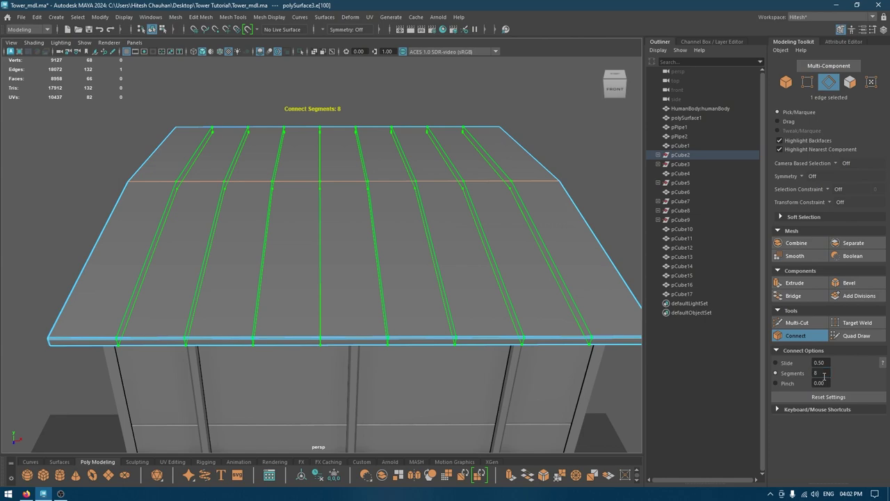
{"action": "left_click_drag", "start_coordinate": [472, 287], "coordinate": [455, 286], "text": "alt"}
{"action": "key", "text": "w"}
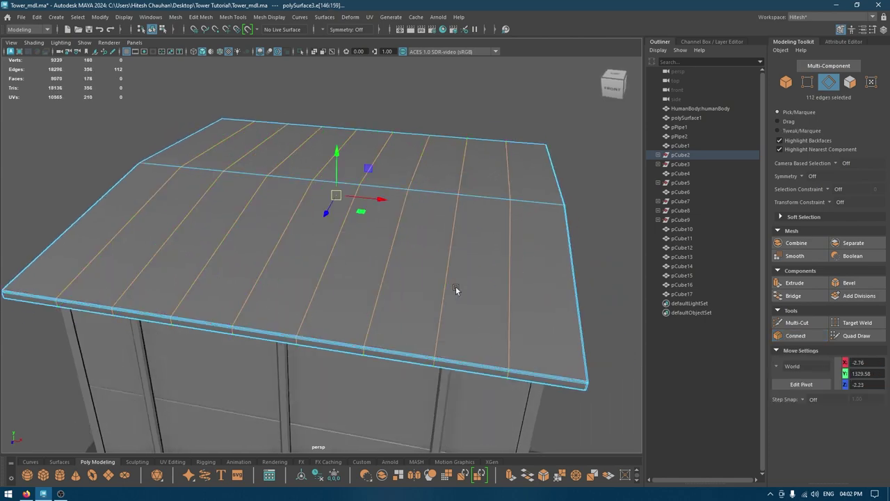
Bevel the eight new roof edge loops with a fraction of 0.03 to form narrow strips
{"action": "key", "text": "ctrl+b"}
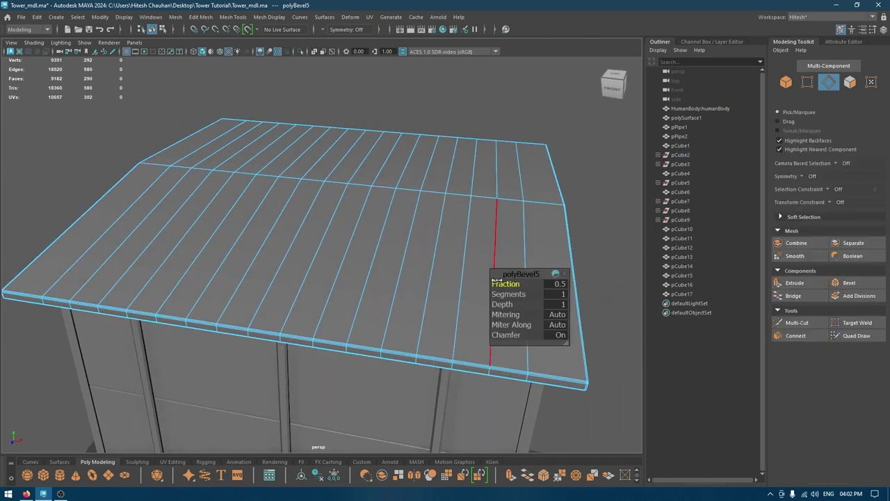
{"action": "left_click_drag", "start_coordinate": [509, 284], "coordinate": [508, 284]}
{"action": "scroll", "coordinate": [449, 249], "scroll_direction": "up", "scroll_amount": 3}
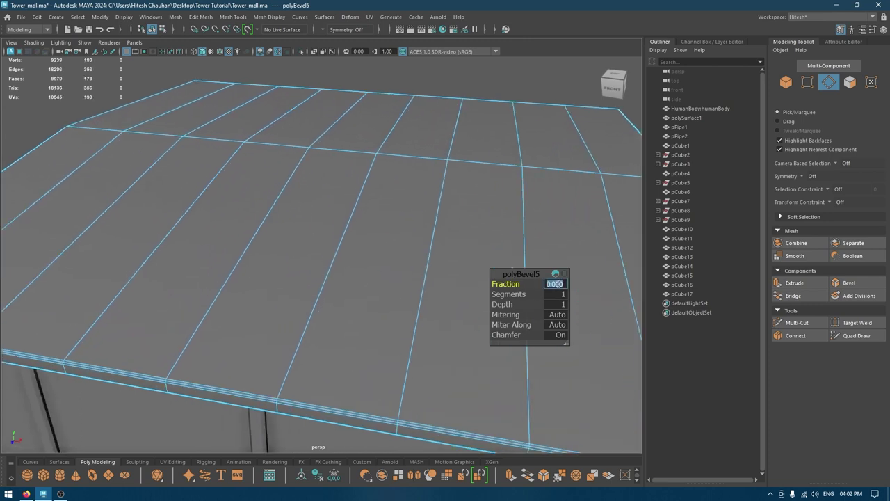
{"action": "type", "text": ".1"}
{"action": "key", "text": "Return"}
{"action": "type", "text": "0.0"}
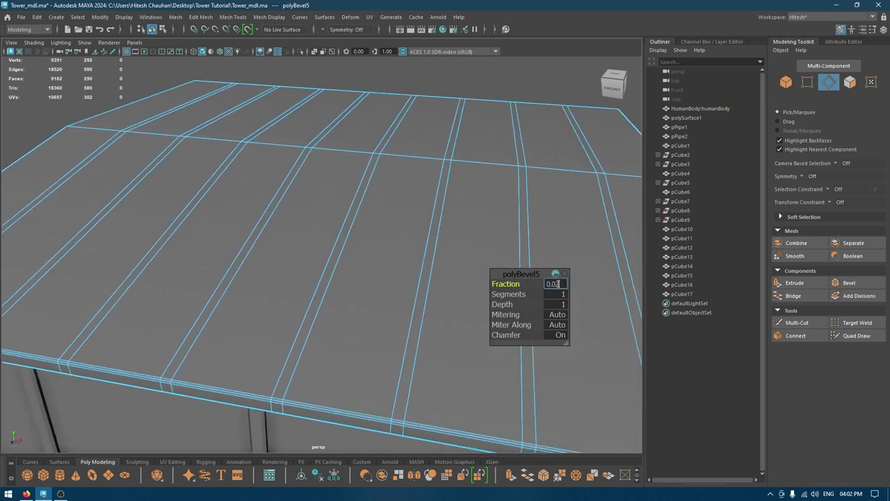
{"action": "type", "text": "2"}
{"action": "key", "text": "Return"}
{"action": "type", "text": "0.03"}
{"action": "key", "text": "Return"}
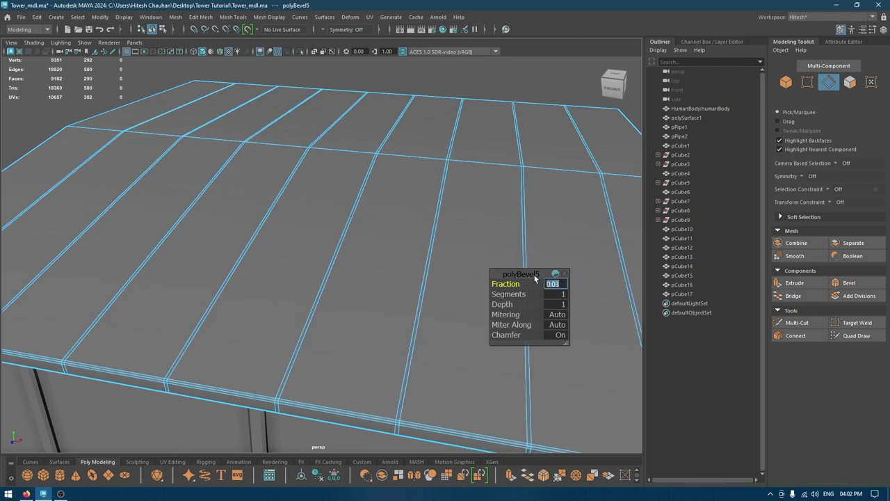
{"action": "key", "text": "w"}
In face mode, select the faces of one narrow strip running over the roof slope and down the eave
{"action": "right_click_drag", "start_coordinate": [524, 232], "coordinate": [525, 249]}
{"action": "double_click", "coordinate": [524, 248]}
{"action": "left_click_drag", "start_coordinate": [520, 244], "coordinate": [460, 208], "text": "alt"}
{"action": "left_click", "coordinate": [441, 259]}
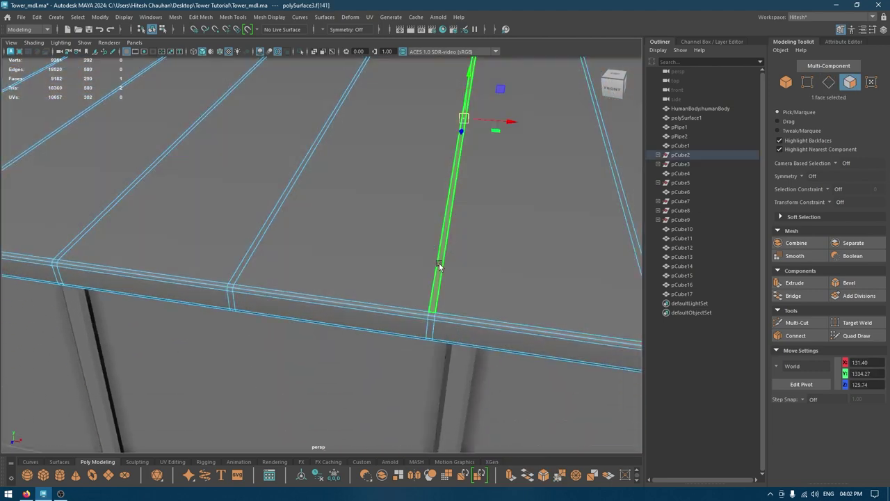
{"action": "double_click", "coordinate": [433, 315], "text": "shift"}
{"action": "right_click_drag", "start_coordinate": [434, 298], "coordinate": [431, 332]}
{"action": "double_click", "coordinate": [431, 330], "text": "shift"}
Add the face loops of the neighbouring narrow strips to the selection, working along the eave
{"action": "scroll", "coordinate": [434, 308], "scroll_direction": "down", "scroll_amount": 4}
{"action": "scroll", "coordinate": [501, 341], "scroll_direction": "up", "scroll_amount": 4}
{"action": "middle_click_drag", "start_coordinate": [506, 327], "coordinate": [449, 313], "text": "alt"}
{"action": "middle_click_drag", "start_coordinate": [512, 342], "coordinate": [452, 322], "text": "alt"}
{"action": "scroll", "coordinate": [452, 322], "scroll_direction": "up", "scroll_amount": 4}
{"action": "left_click", "coordinate": [527, 368], "text": "shift"}
{"action": "middle_click_drag", "start_coordinate": [473, 365], "coordinate": [573, 354], "text": "alt"}
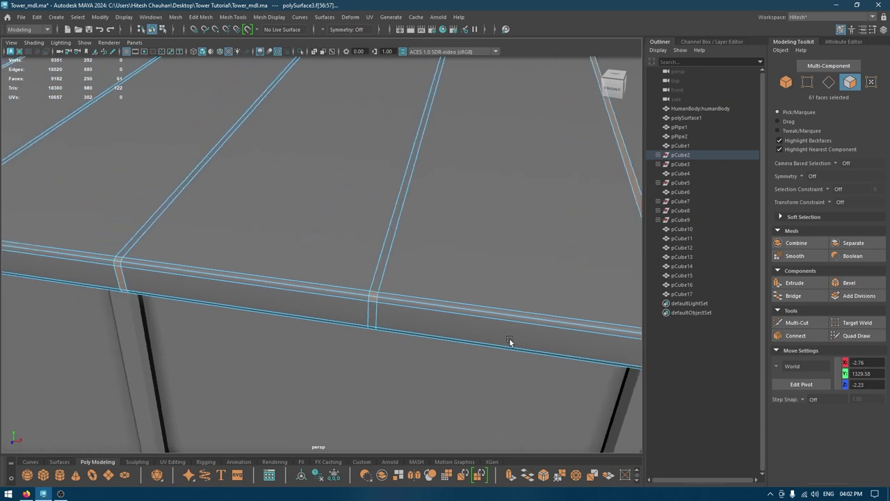
{"action": "double_click", "coordinate": [373, 313], "text": "shift"}
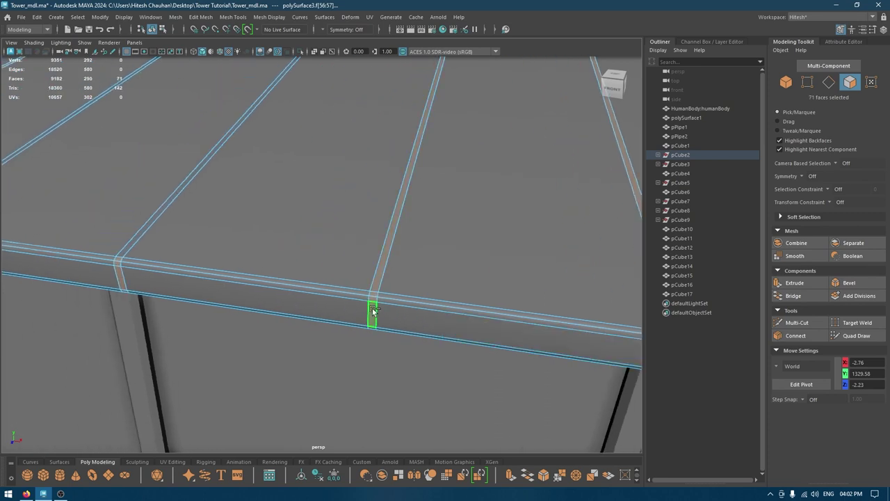
{"action": "middle_click_drag", "start_coordinate": [113, 278], "coordinate": [360, 292], "text": "alt"}
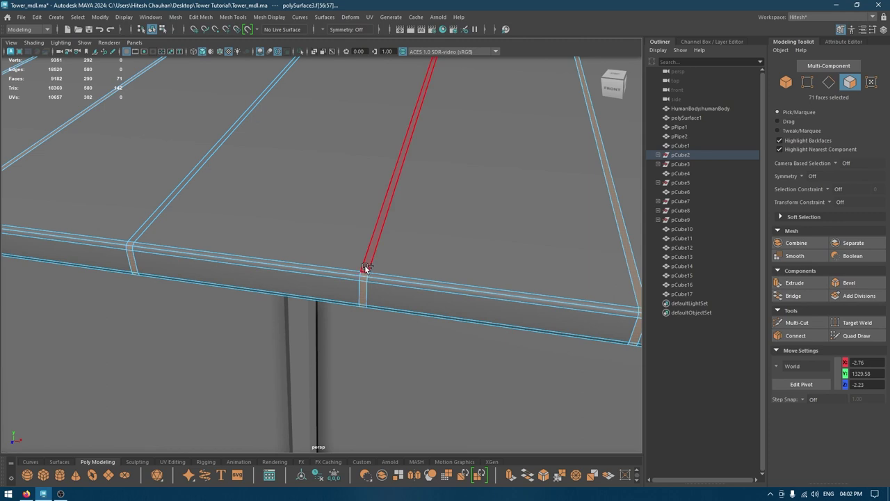
{"action": "double_click", "coordinate": [366, 269], "text": "shift"}
{"action": "key", "text": "ctrl+z"}
{"action": "key", "text": "ctrl+z"}
{"action": "key", "text": "ctrl+z"}
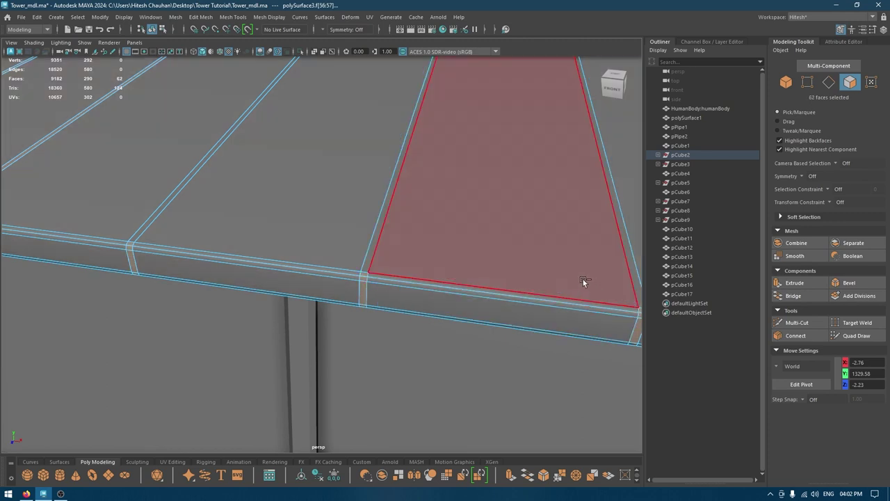
{"action": "key", "text": "ctrl+y"}
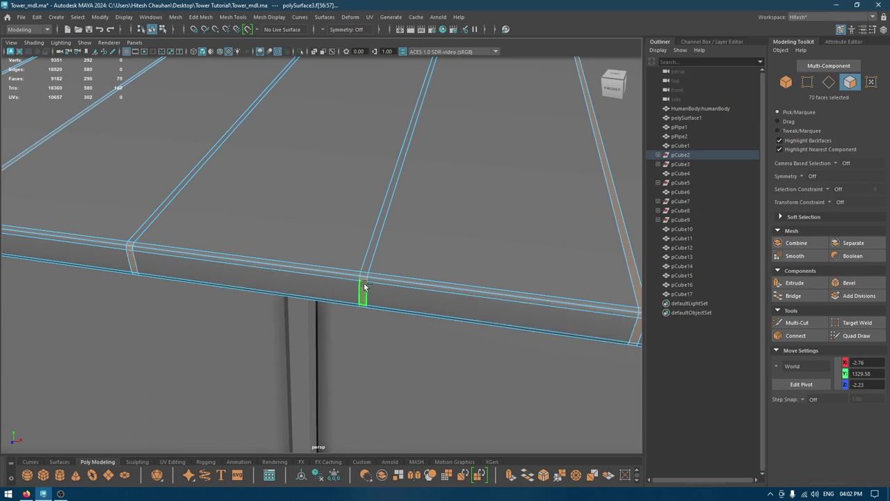
Add the face loops of the remaining narrow strips to the selection, on the roof slope, down the eave and along its underside
{"action": "left_click", "coordinate": [363, 276], "text": "shift"}
{"action": "double_click", "coordinate": [366, 266], "text": "shift"}
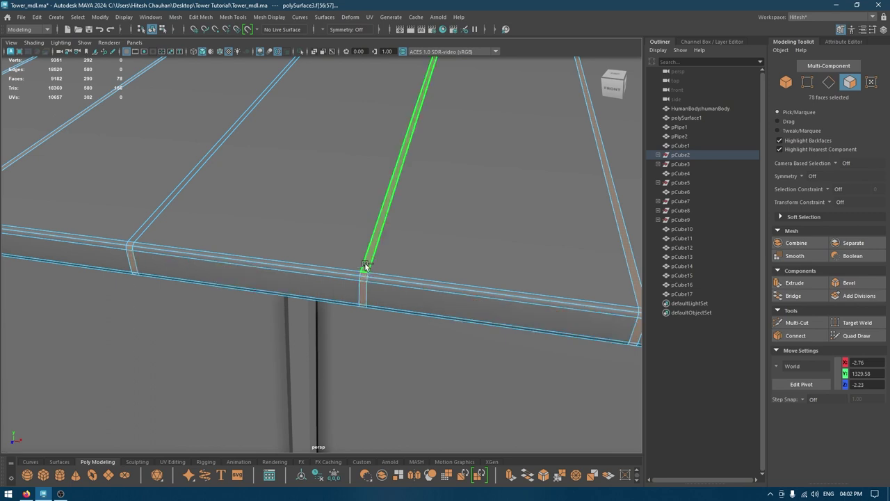
{"action": "left_click", "coordinate": [131, 245], "text": "shift"}
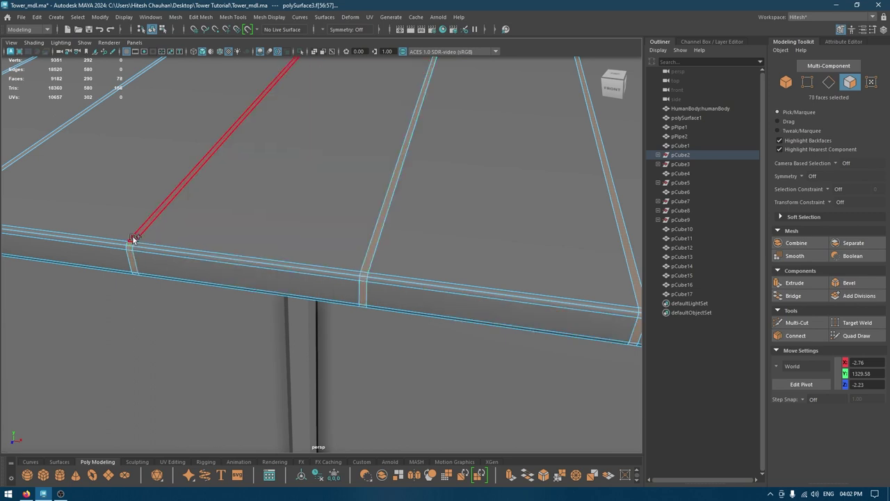
{"action": "double_click", "coordinate": [133, 238], "text": "shift"}
{"action": "middle_click_drag", "start_coordinate": [224, 255], "coordinate": [340, 300], "text": "alt"}
{"action": "left_click_drag", "start_coordinate": [340, 298], "coordinate": [335, 279], "text": "alt"}
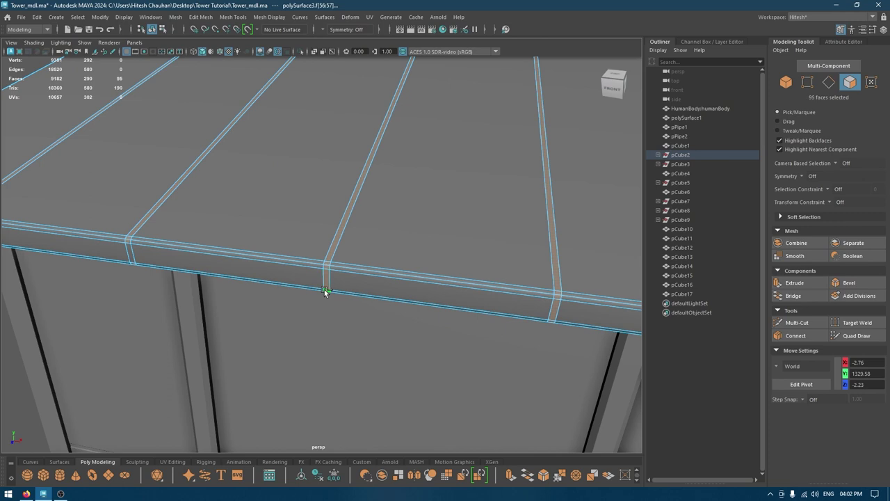
{"action": "double_click", "coordinate": [133, 265], "text": "shift"}
{"action": "left_click_drag", "start_coordinate": [133, 265], "coordinate": [332, 262], "text": "alt"}
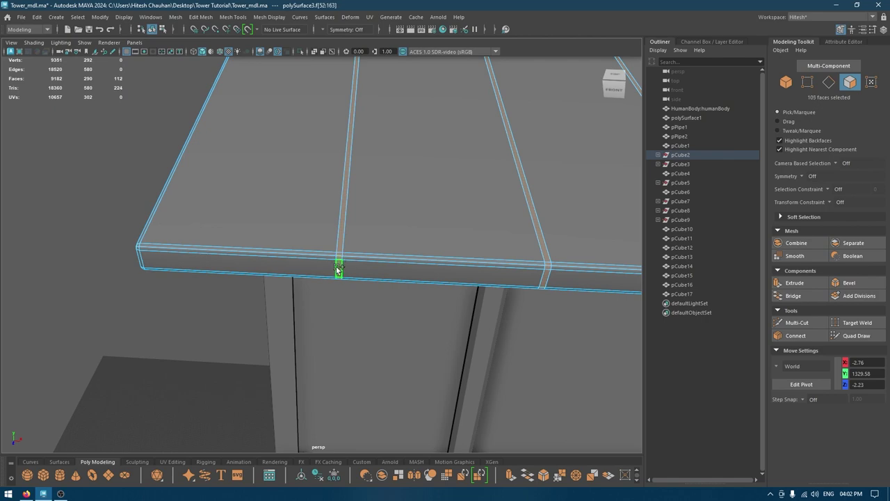
{"action": "double_click", "coordinate": [337, 267], "text": "shift"}
Extrude the selected strip faces with a thickness of -0.26 and an offset of 0.13, and return to object mode
{"action": "scroll", "coordinate": [441, 278], "scroll_direction": "down", "scroll_amount": 4}
{"action": "left_click_drag", "start_coordinate": [441, 278], "coordinate": [407, 313], "text": "alt"}
{"action": "key", "text": "ctrl+e"}
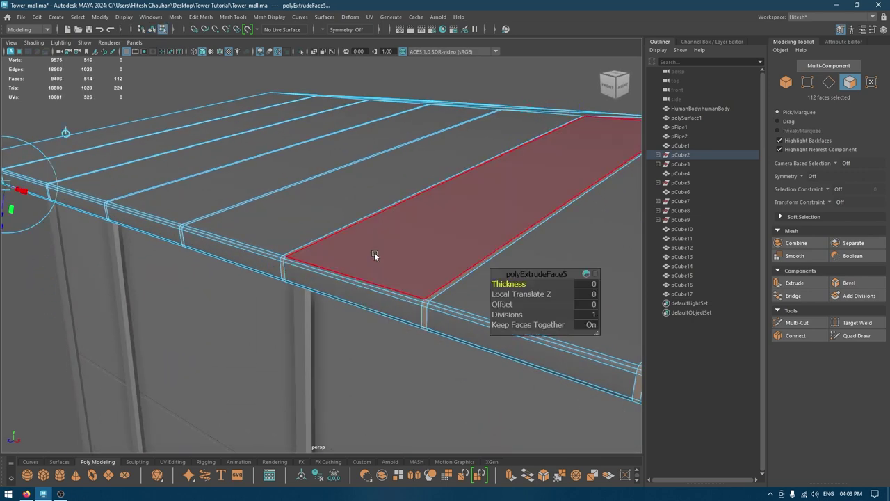
{"action": "scroll", "coordinate": [376, 257], "scroll_direction": "up", "scroll_amount": 4}
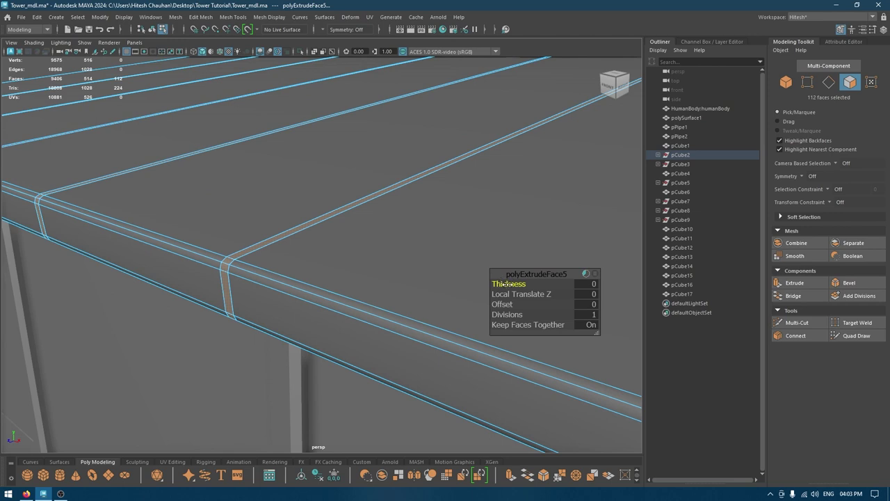
{"action": "left_click_drag", "start_coordinate": [499, 284], "coordinate": [515, 305]}
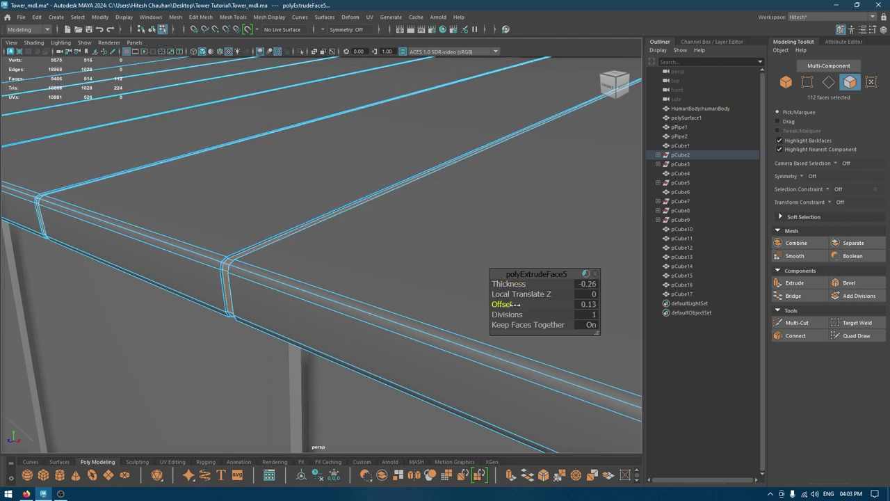
{"action": "left_click_drag", "start_coordinate": [323, 274], "coordinate": [378, 302], "text": "alt"}
{"action": "key", "text": "w"}
{"action": "right_click_drag", "start_coordinate": [371, 222], "coordinate": [432, 208]}
Examine the recessed seams on the roof slopes and eave from close up, and the tower from several angles
{"action": "scroll", "coordinate": [391, 165], "scroll_direction": "down", "scroll_amount": 5}
{"action": "scroll", "coordinate": [390, 166], "scroll_direction": "down", "scroll_amount": 4}
{"action": "left_click_drag", "start_coordinate": [391, 166], "coordinate": [354, 221], "text": "alt"}
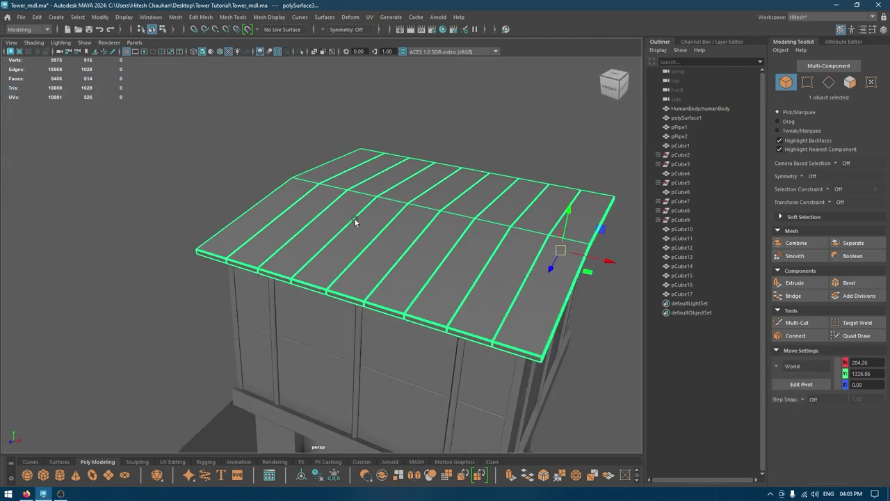
{"action": "left_click", "coordinate": [161, 181]}
{"action": "left_click_drag", "start_coordinate": [260, 240], "coordinate": [330, 313], "text": "alt"}
{"action": "scroll", "coordinate": [249, 276], "scroll_direction": "up", "scroll_amount": 5}
{"action": "scroll", "coordinate": [292, 292], "scroll_direction": "down", "scroll_amount": 2}
{"action": "scroll", "coordinate": [362, 362], "scroll_direction": "up", "scroll_amount": 5}
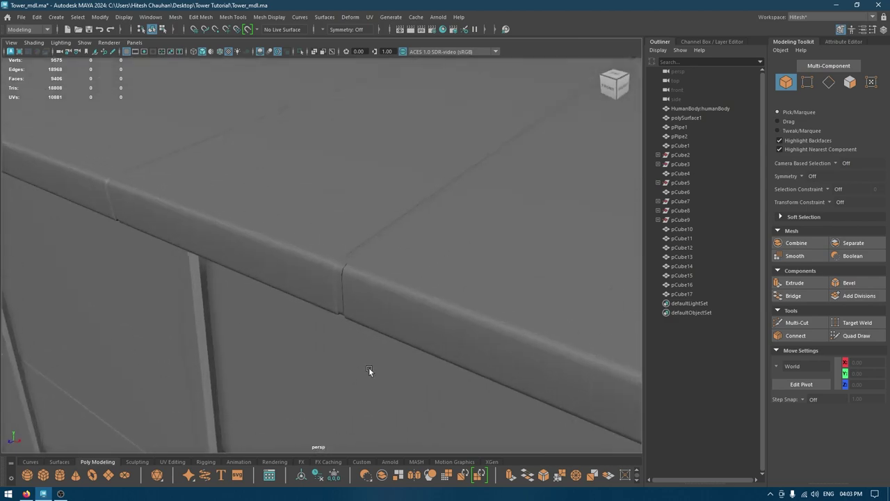
{"action": "scroll", "coordinate": [369, 369], "scroll_direction": "up", "scroll_amount": 3}
{"action": "left_click", "coordinate": [360, 286]}
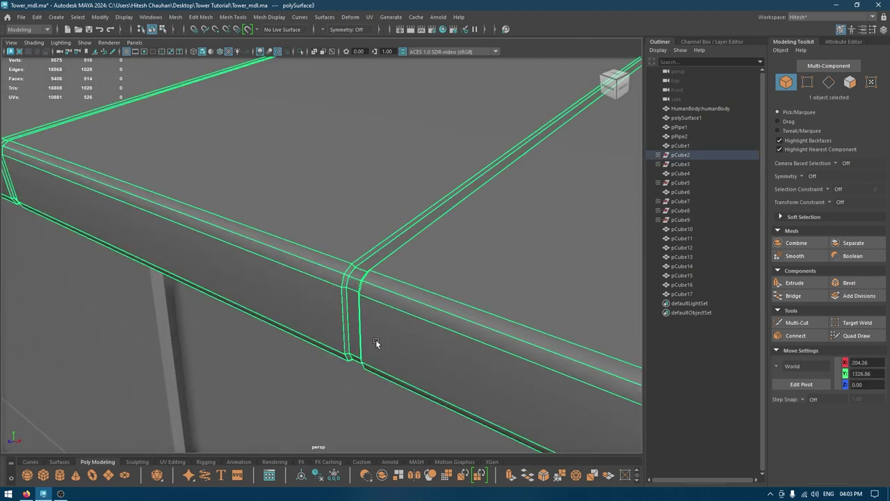
{"action": "scroll", "coordinate": [376, 338], "scroll_direction": "down", "scroll_amount": 8}
{"action": "scroll", "coordinate": [387, 324], "scroll_direction": "up", "scroll_amount": 4}
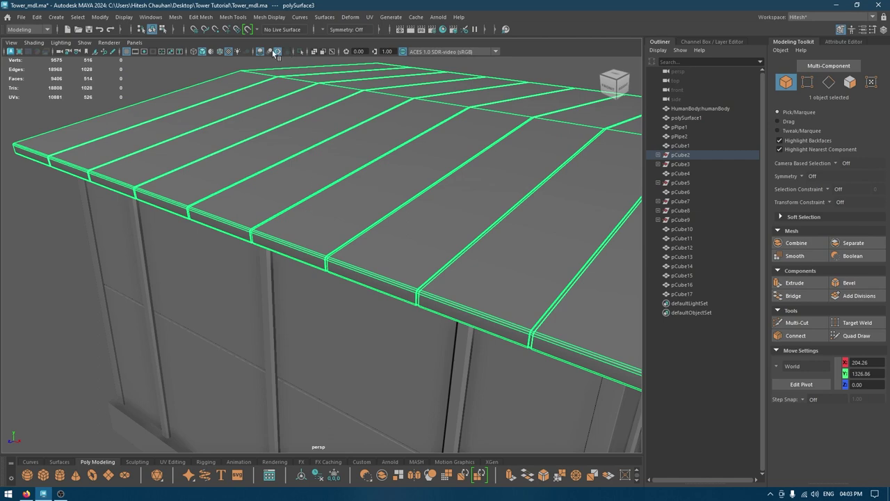
{"action": "right_click_drag", "start_coordinate": [278, 50], "coordinate": [151, 21], "text": "alt"}
{"action": "left_click", "coordinate": [183, 163]}
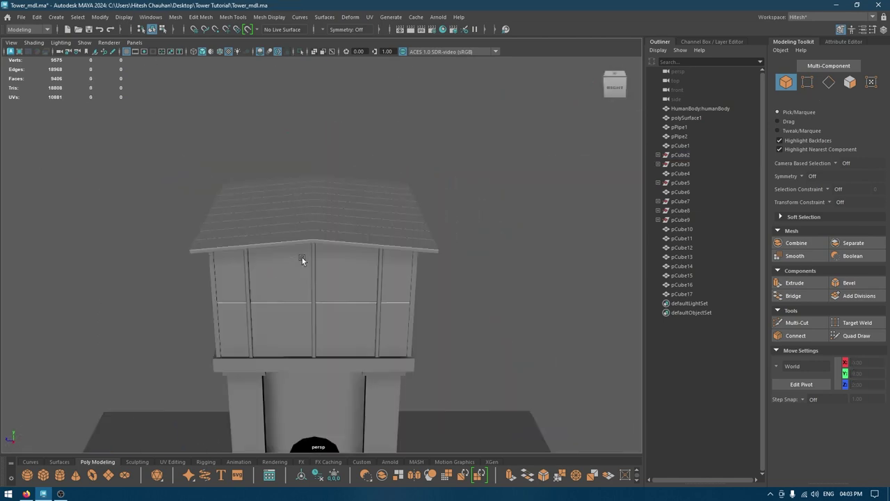
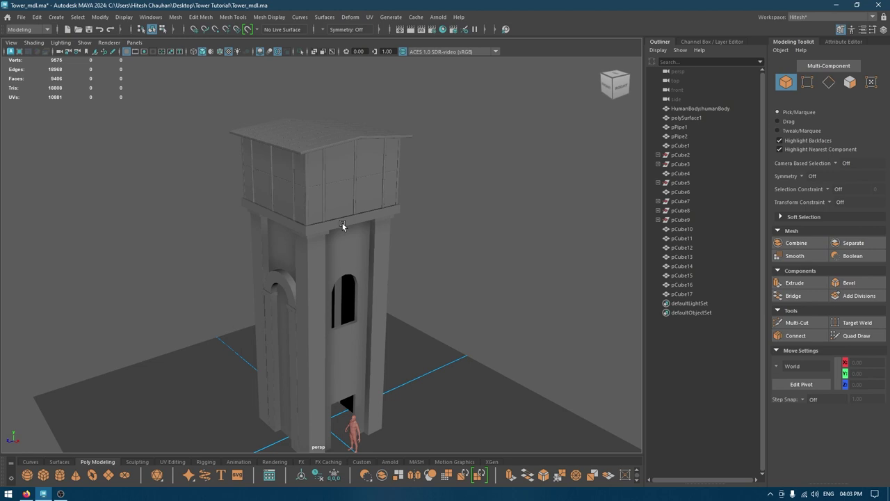
Save the tower scene and leave nothing selected
{"action": "key", "text": "ctrl+s"}
{"action": "scroll", "coordinate": [329, 223], "scroll_direction": "up", "scroll_amount": 2}
{"action": "middle_click_drag", "start_coordinate": [329, 223], "coordinate": [329, 206], "text": "alt"}
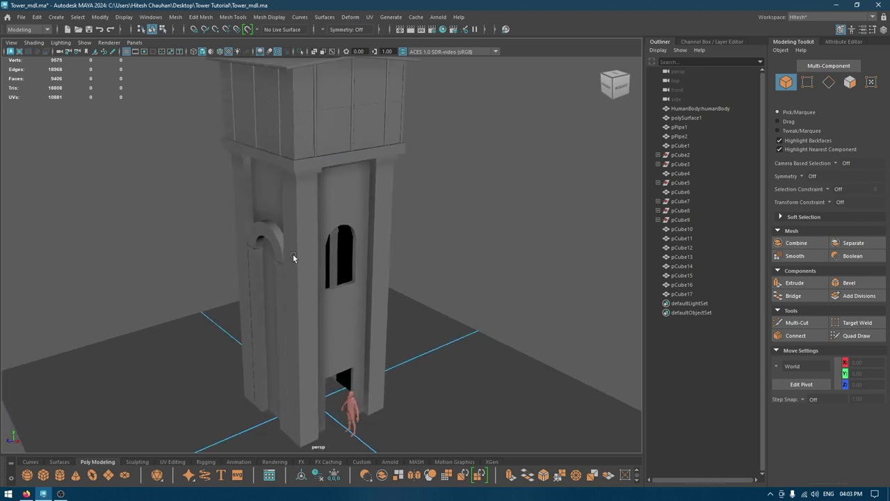
{"action": "left_click", "coordinate": [277, 244]}
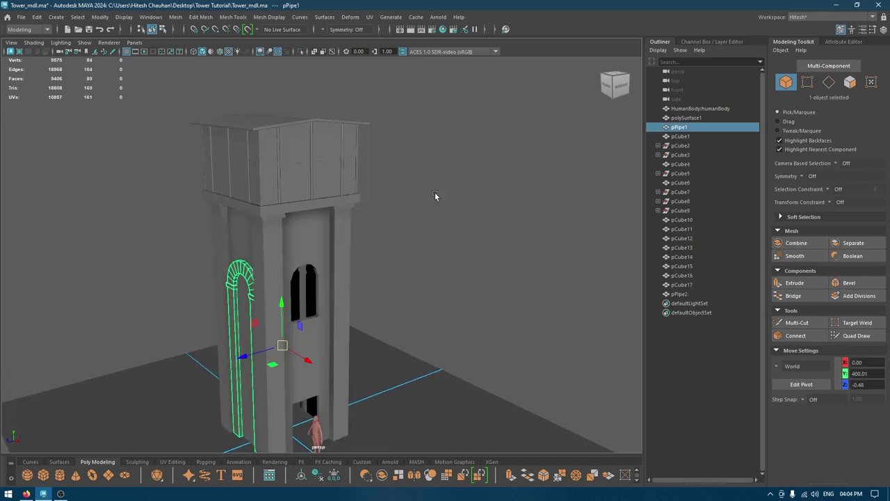
{"action": "left_click", "coordinate": [393, 239]}
Create a polygon pipe and move it along X to about 251, in front of the tower's doorway
{"action": "scroll", "coordinate": [443, 249], "scroll_direction": "up", "scroll_amount": 1}
{"action": "right_click", "coordinate": [444, 237], "text": "shift"}
{"action": "right_click_drag", "start_coordinate": [446, 240], "coordinate": [424, 309], "text": "shift"}
{"action": "scroll", "coordinate": [327, 376], "scroll_direction": "down", "scroll_amount": 3}
{"action": "left_click_drag", "start_coordinate": [312, 397], "coordinate": [338, 406]}
Set the new pipe's radius to 25, thickness to 5 and height to 20
{"action": "key", "text": "e"}
{"action": "key", "text": "w"}
{"action": "key", "text": "t"}
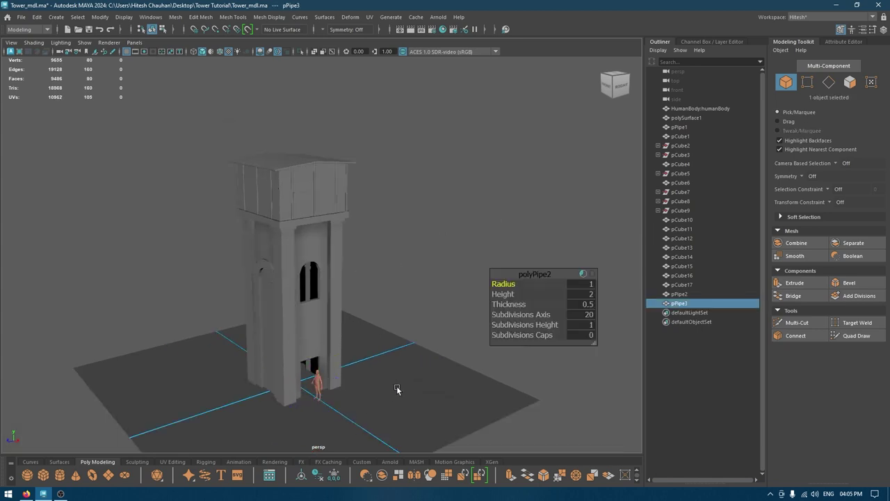
{"action": "left_click_drag", "start_coordinate": [648, 283], "coordinate": [772, 283]}
{"action": "left_click", "coordinate": [582, 305]}
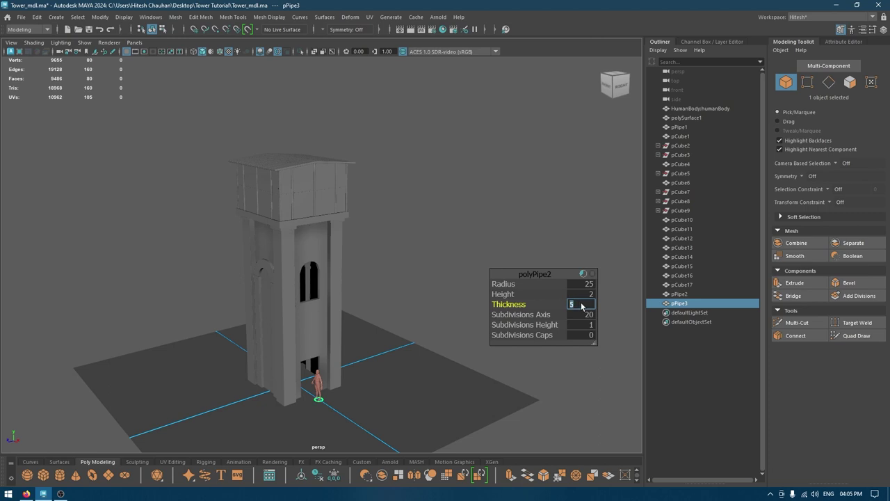
{"action": "left_click", "coordinate": [579, 293]}
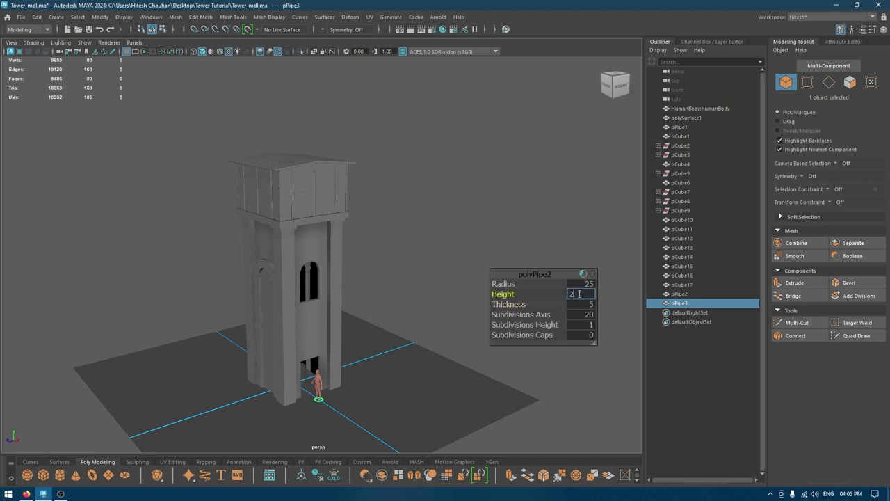
{"action": "key", "text": "w"}
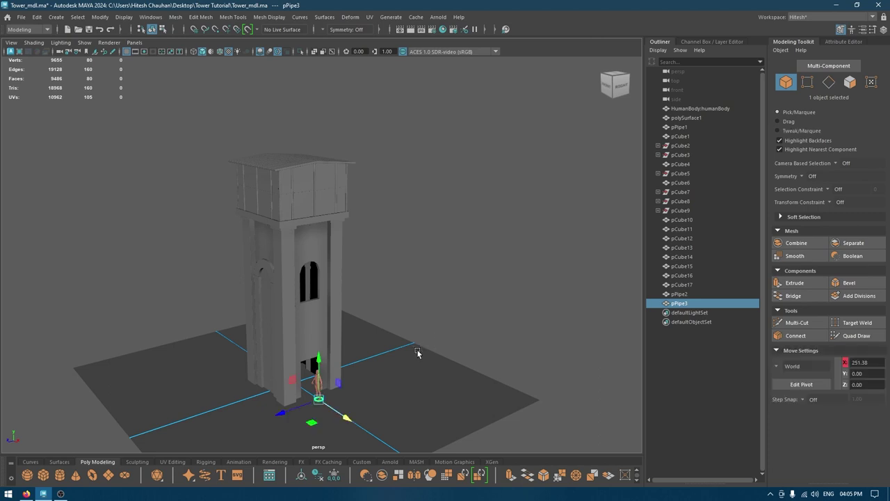
Rotate the pipe upright so that its ring lies parallel to the tower's doorway wall
{"action": "key", "text": "f"}
{"action": "scroll", "coordinate": [371, 400], "scroll_direction": "down", "scroll_amount": 5}
{"action": "left_click_drag", "start_coordinate": [372, 400], "coordinate": [334, 415], "text": "alt"}
{"action": "key", "text": "e"}
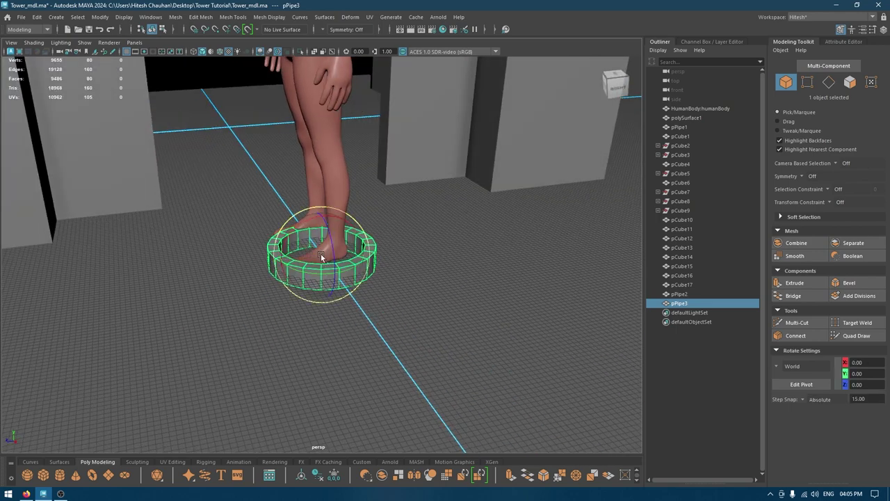
{"action": "left_click_drag", "start_coordinate": [330, 237], "coordinate": [389, 290]}
{"action": "key", "text": "w"}
In the side view, raise the pipe into the upper part of the arched window, to about Y 747
{"action": "key", "text": "space"}
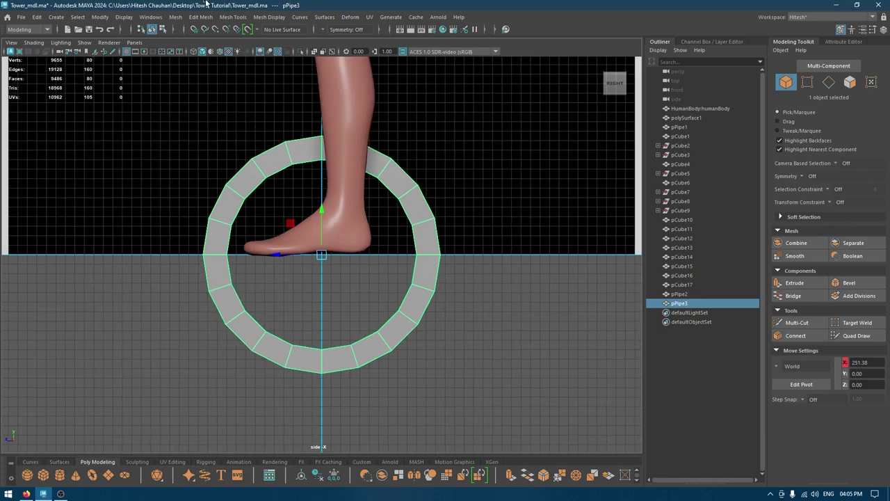
{"action": "scroll", "coordinate": [358, 157], "scroll_direction": "down", "scroll_amount": 12}
{"action": "middle_click_drag", "start_coordinate": [345, 201], "coordinate": [379, 326], "text": "alt"}
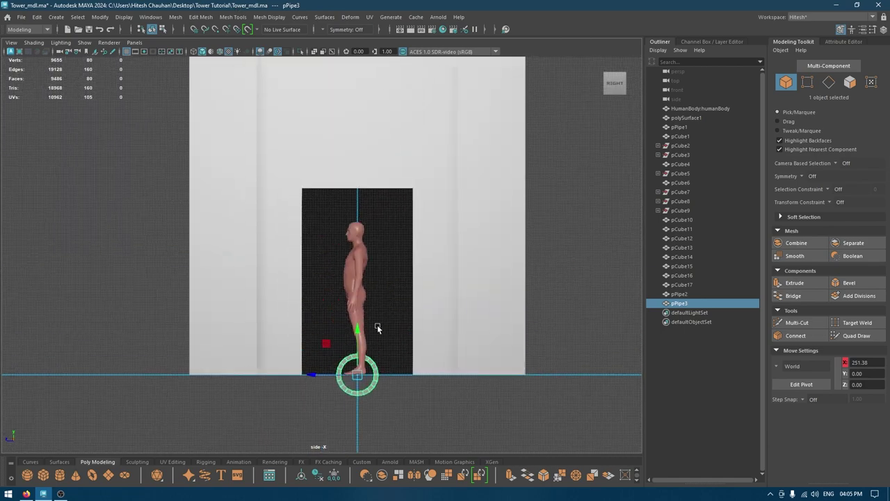
{"action": "left_click_drag", "start_coordinate": [358, 328], "coordinate": [359, 4]}
{"action": "middle_click_drag", "start_coordinate": [373, 98], "coordinate": [377, 261], "text": "alt"}
{"action": "scroll", "coordinate": [360, 130], "scroll_direction": "up", "scroll_amount": 1}
{"action": "middle_click_drag", "start_coordinate": [366, 157], "coordinate": [371, 302], "text": "alt"}
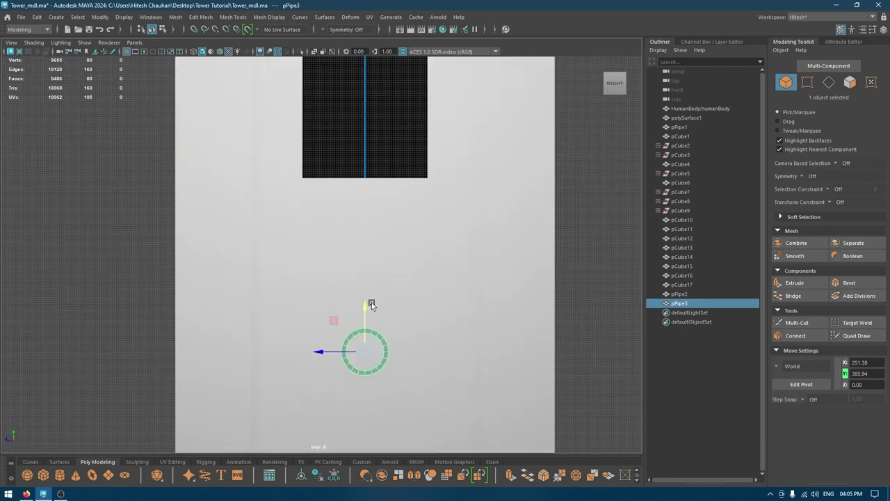
{"action": "left_click_drag", "start_coordinate": [366, 306], "coordinate": [359, 12]}
{"action": "middle_click_drag", "start_coordinate": [387, 136], "coordinate": [388, 318], "text": "alt"}
{"action": "right_click_drag", "start_coordinate": [388, 318], "coordinate": [432, 318], "text": "alt"}
{"action": "middle_click_drag", "start_coordinate": [432, 319], "coordinate": [385, 388], "text": "alt"}
{"action": "left_click_drag", "start_coordinate": [376, 243], "coordinate": [374, 150]}
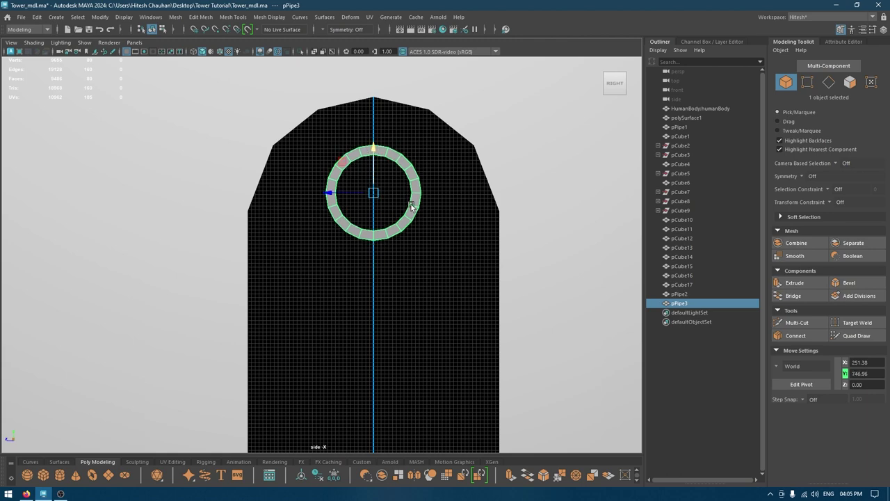
Enlarge the pipe's radius to about the arched window's width and lower it to about Y 731 to match the arch top
{"action": "key", "text": "t"}
{"action": "left_click_drag", "start_coordinate": [513, 284], "coordinate": [889, 297]}
{"action": "left_click_drag", "start_coordinate": [509, 283], "coordinate": [888, 305]}
{"action": "left_click_drag", "start_coordinate": [503, 284], "coordinate": [878, 288]}
{"action": "key", "text": "w"}
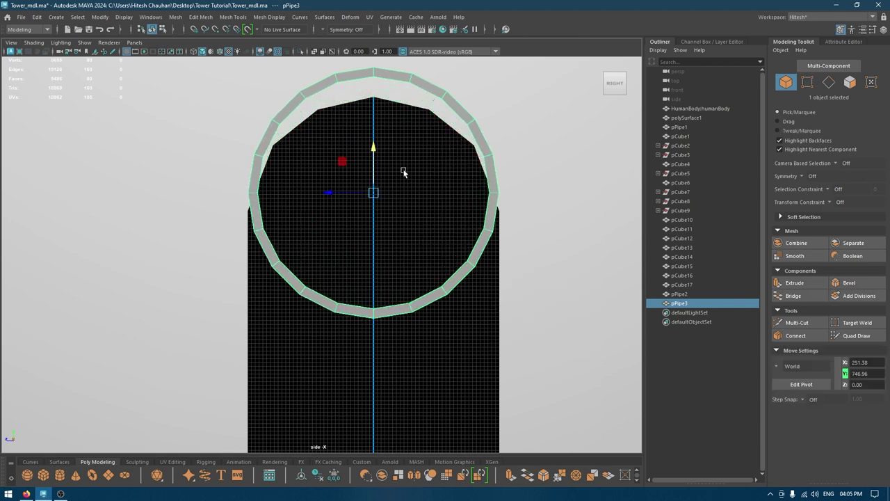
{"action": "left_click_drag", "start_coordinate": [374, 149], "coordinate": [375, 179]}
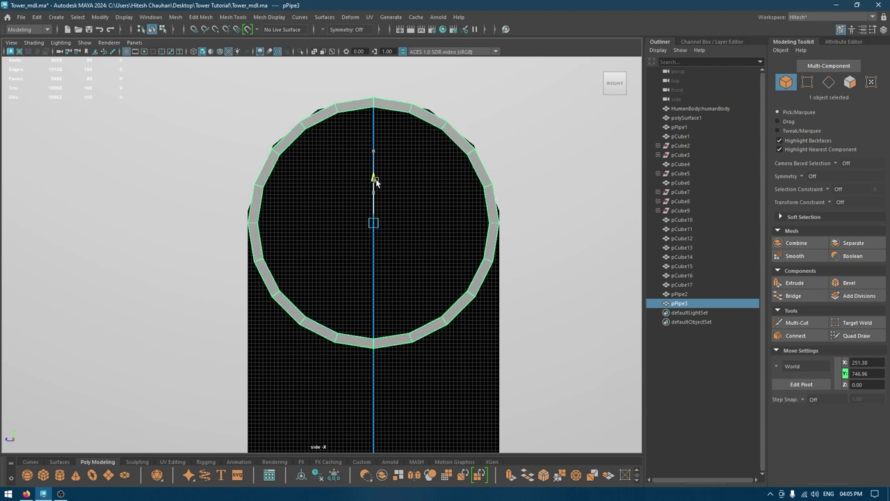
Fine-tune the pipe's radius to 67 so that its outer rim covers the window arch
{"action": "key", "text": "t"}
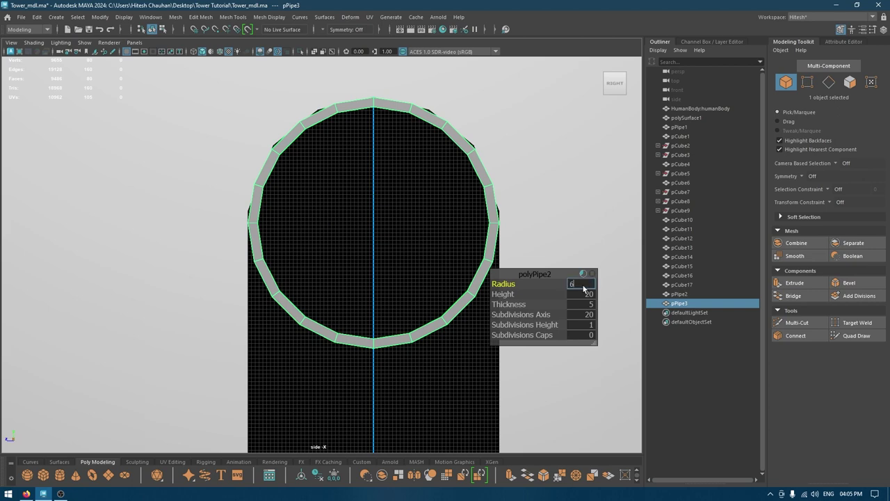
{"action": "key", "text": "Return"}
{"action": "type", "text": "66"}
{"action": "key", "text": "Return"}
{"action": "type", "text": "67"}
{"action": "key", "text": "Return"}
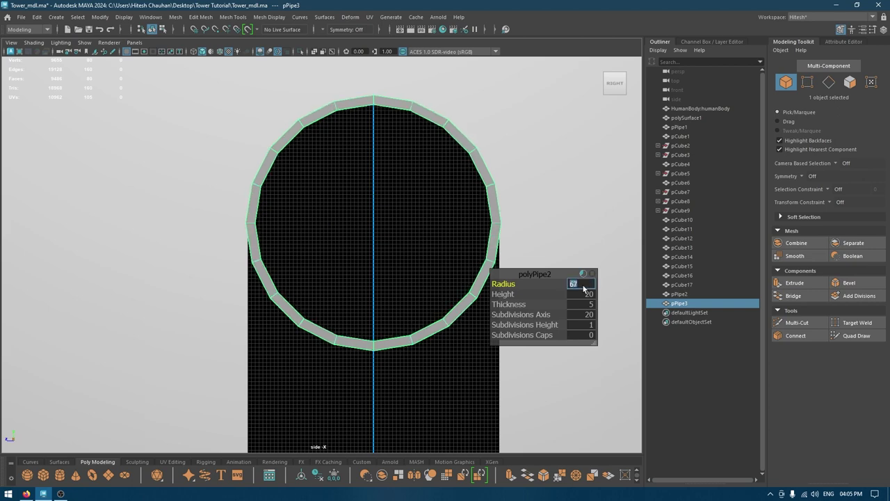
Set the pipe's axis subdivisions to 28 and its thickness to 12.5
{"action": "left_click", "coordinate": [584, 314]}
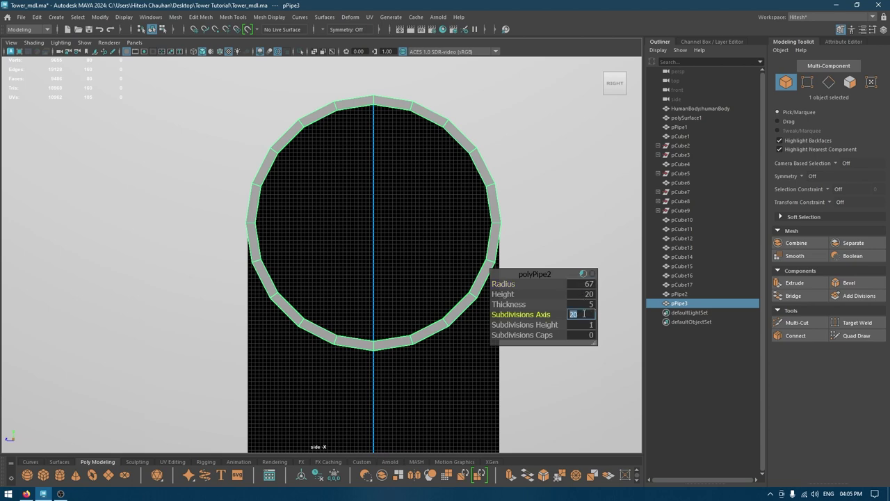
{"action": "key", "text": "Return"}
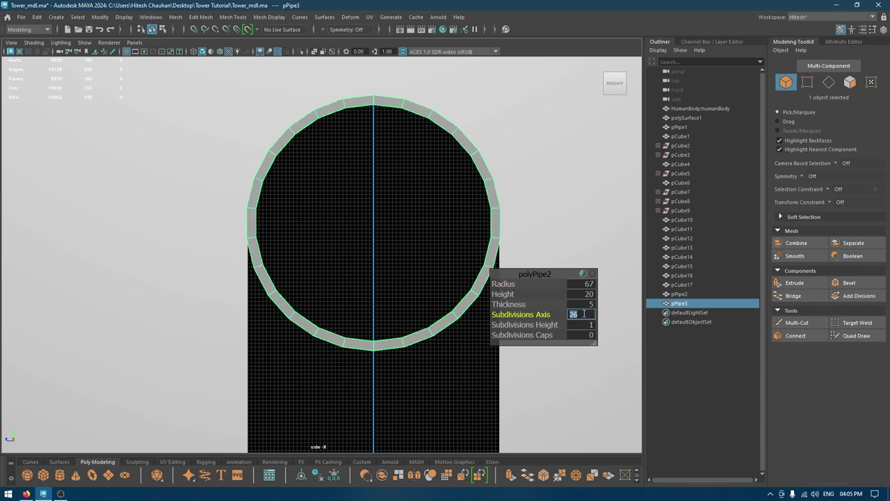
{"action": "type", "text": "28"}
{"action": "key", "text": "Return"}
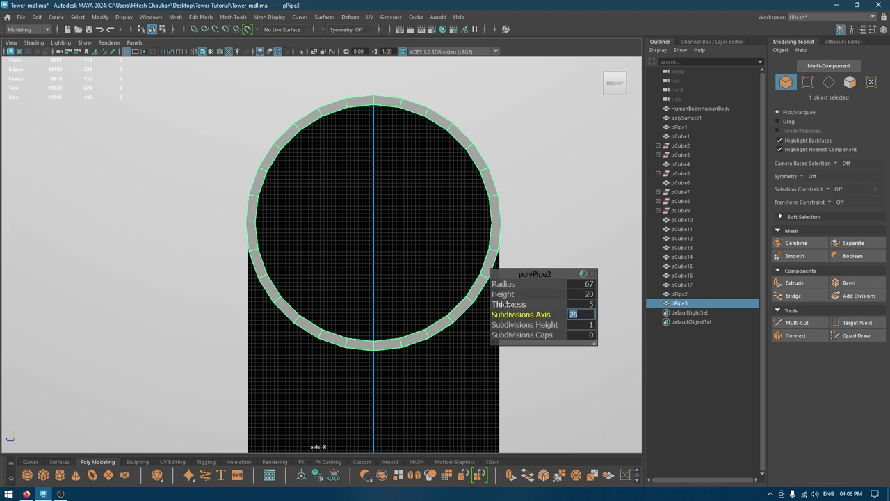
{"action": "left_click_drag", "start_coordinate": [507, 304], "coordinate": [847, 317]}
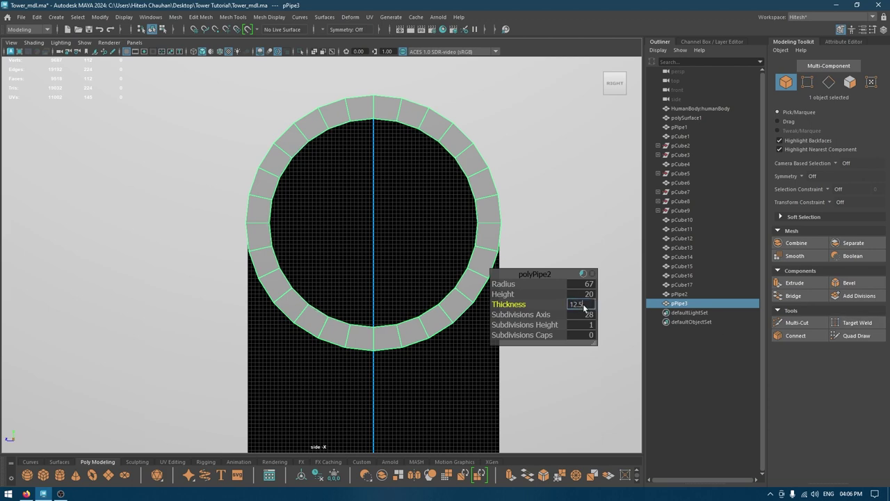
{"action": "key", "text": "Return"}
{"action": "key", "text": "w"}
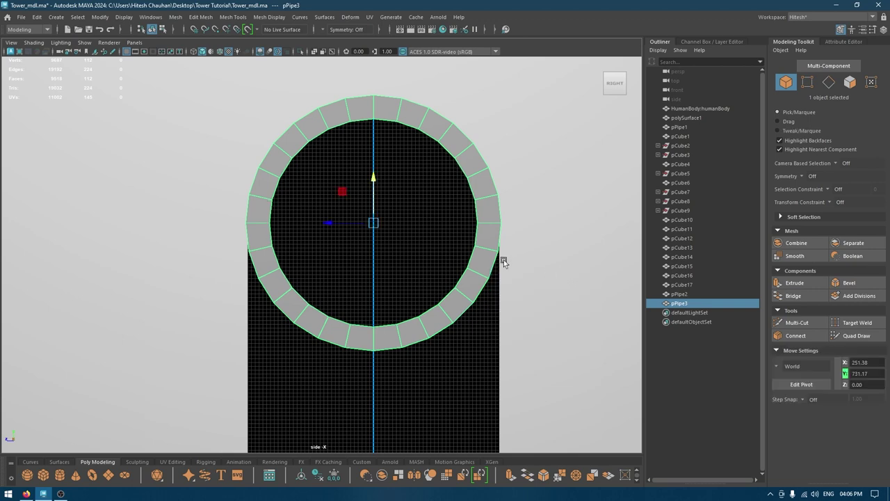
In face mode, select all faces in the lower half of the pipe ring
{"action": "right_click", "coordinate": [429, 222]}
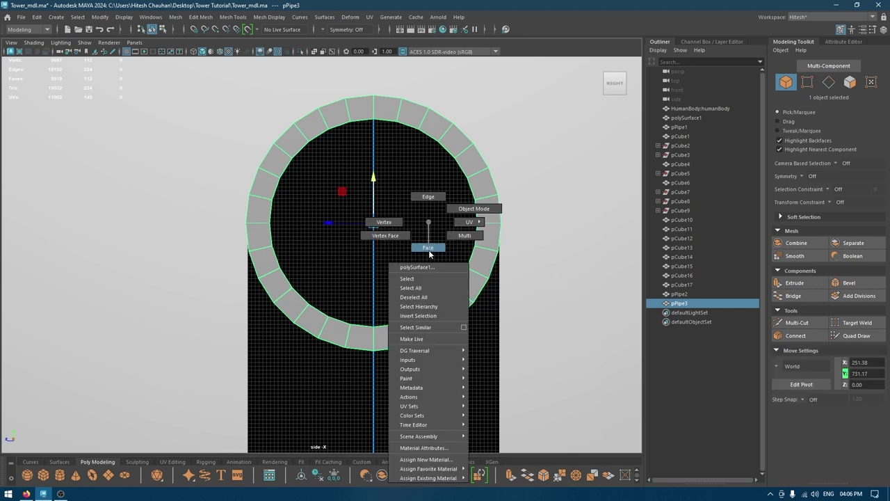
{"action": "right_click_drag", "start_coordinate": [429, 253], "coordinate": [431, 254]}
{"action": "right_click_drag", "start_coordinate": [422, 223], "coordinate": [489, 210]}
{"action": "left_click", "coordinate": [509, 189]}
{"action": "left_click", "coordinate": [481, 186]}
{"action": "left_click_drag", "start_coordinate": [553, 400], "coordinate": [94, 227]}
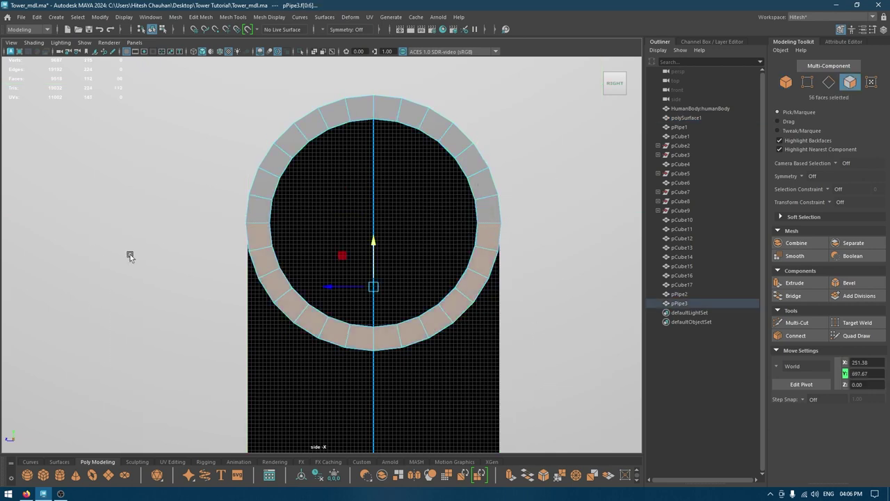
Delete the pipe ring's selected lower half and extrude both open ends straight down to about Y 721
{"action": "key", "text": "Delete"}
{"action": "right_click_drag", "start_coordinate": [265, 201], "coordinate": [258, 175]}
{"action": "left_click", "coordinate": [265, 228]}
{"action": "left_click", "coordinate": [490, 224], "text": "shift"}
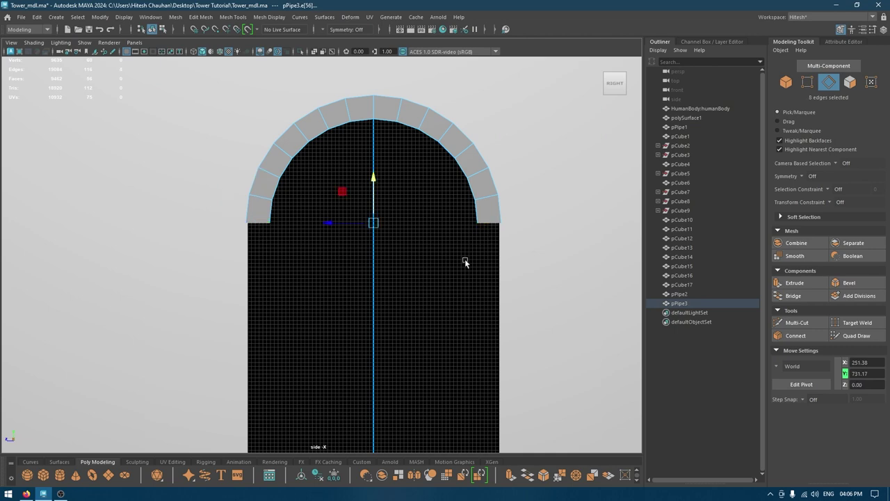
{"action": "left_click_drag", "start_coordinate": [371, 175], "coordinate": [374, 196]}
Extrude the frame's two legs further down, then add a short final segment reaching the window opening's bottom at about Y 569
{"action": "right_click_drag", "start_coordinate": [391, 245], "coordinate": [373, 219], "text": "alt"}
{"action": "middle_click_drag", "start_coordinate": [413, 344], "coordinate": [413, 272], "text": "alt"}
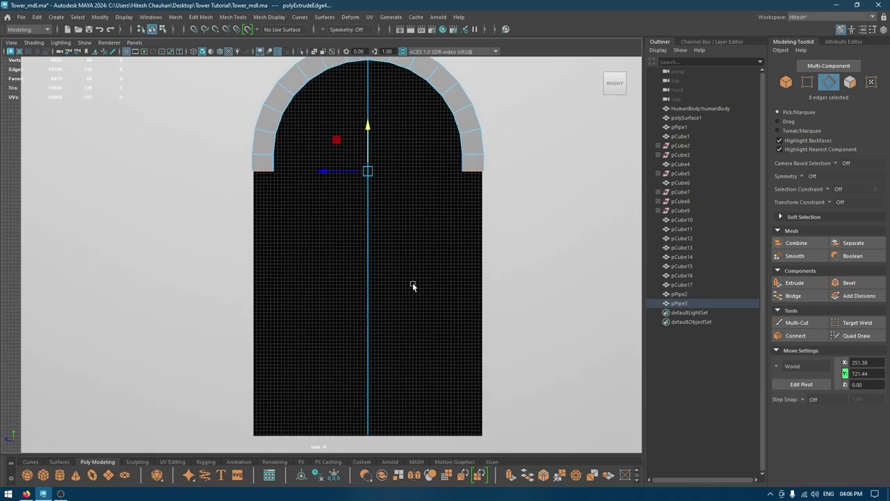
{"action": "right_click_drag", "start_coordinate": [414, 272], "coordinate": [361, 163], "text": "alt"}
{"action": "left_click_drag", "start_coordinate": [357, 149], "coordinate": [387, 343]}
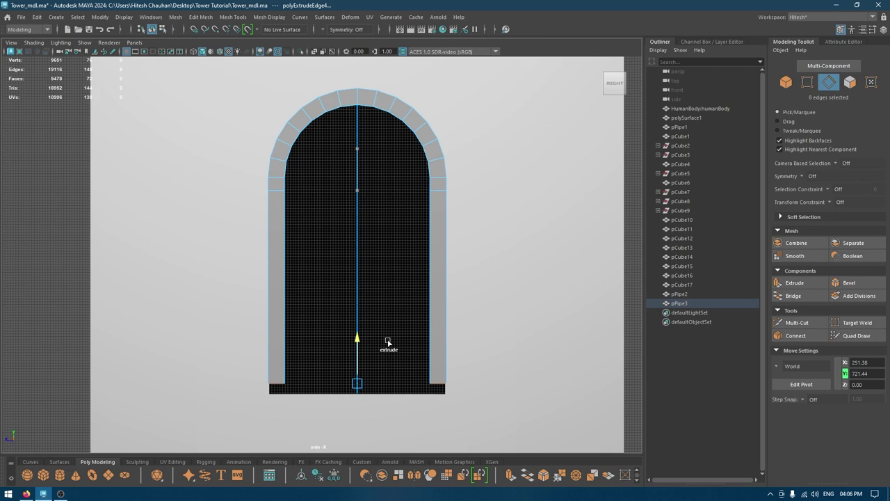
{"action": "left_click_drag", "start_coordinate": [389, 340], "coordinate": [361, 349], "text": "shift"}
{"action": "key", "text": "f"}
In the perspective view, cap the open leg ends and delete the inward-facing faces of both bottom segments
{"action": "key", "text": "space"}
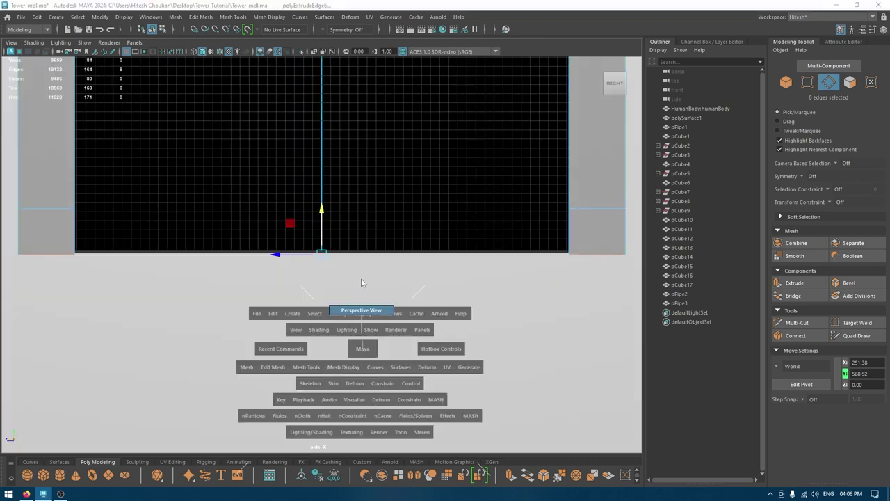
{"action": "key", "text": "space"}
{"action": "right_click_drag", "start_coordinate": [184, 116], "coordinate": [174, 234], "text": "shift"}
{"action": "left_click_drag", "start_coordinate": [211, 132], "coordinate": [161, 179], "text": "alt"}
{"action": "right_click_drag", "start_coordinate": [162, 179], "coordinate": [163, 207]}
{"action": "left_click", "coordinate": [174, 232]}
{"action": "left_click_drag", "start_coordinate": [175, 232], "coordinate": [403, 225], "text": "alt"}
{"action": "left_click", "coordinate": [410, 198], "text": "shift"}
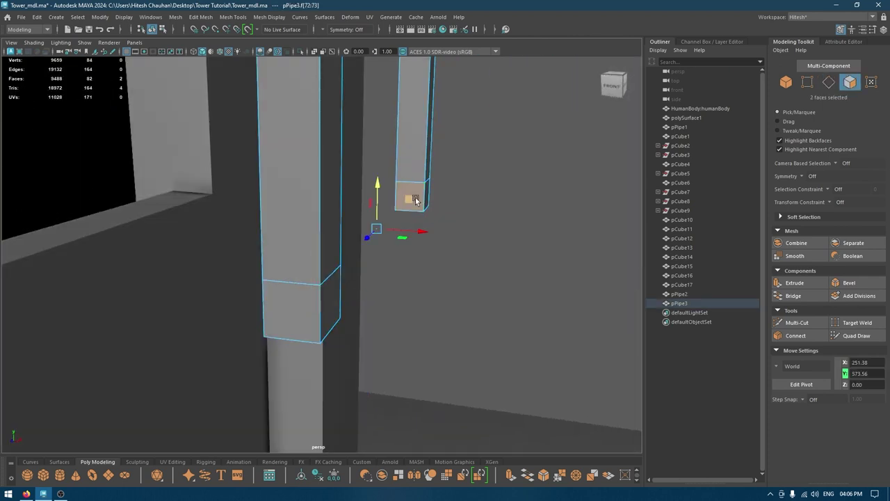
{"action": "key", "text": "Delete"}
Bridge the open inner borders of the two bottom segments to form the frame's bottom rail
{"action": "key", "text": "F10"}
{"action": "double_click", "coordinate": [410, 180]}
{"action": "left_click_drag", "start_coordinate": [411, 180], "coordinate": [191, 209], "text": "alt"}
{"action": "double_click", "coordinate": [207, 203], "text": "shift"}
{"action": "right_click_drag", "start_coordinate": [142, 187], "coordinate": [139, 300], "text": "shift"}
{"action": "left_click_drag", "start_coordinate": [218, 276], "coordinate": [282, 273], "text": "alt"}
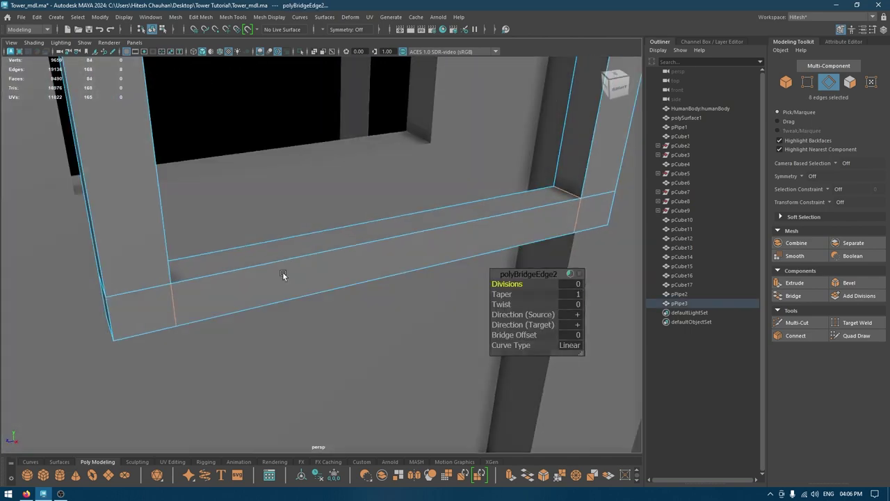
{"action": "key", "text": "w"}
Delete the inward-facing faces of the short segments just below the arch on both legs
{"action": "left_click_drag", "start_coordinate": [379, 281], "coordinate": [313, 237], "text": "alt"}
{"action": "right_click_drag", "start_coordinate": [313, 237], "coordinate": [274, 80], "text": "alt"}
{"action": "middle_click_drag", "start_coordinate": [274, 80], "coordinate": [307, 269], "text": "alt"}
{"action": "left_click_drag", "start_coordinate": [307, 266], "coordinate": [244, 234], "text": "alt"}
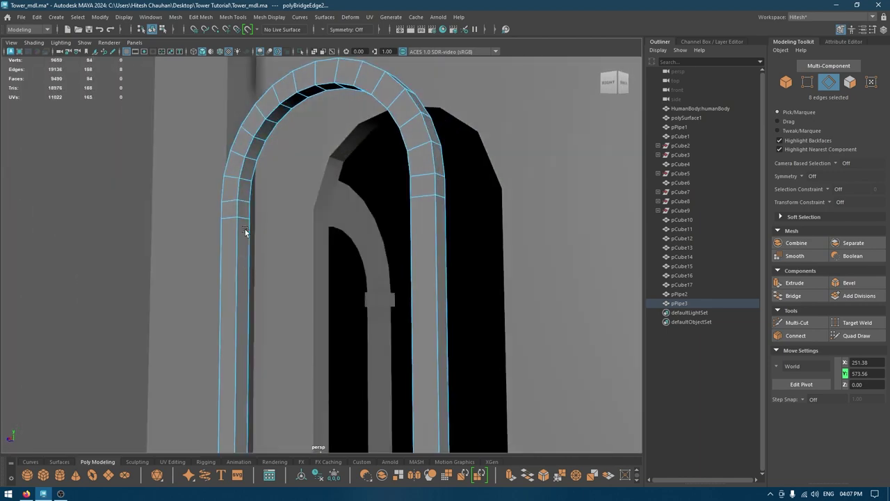
{"action": "right_click_drag", "start_coordinate": [245, 211], "coordinate": [244, 234]}
{"action": "left_click", "coordinate": [243, 211]}
{"action": "left_click_drag", "start_coordinate": [243, 210], "coordinate": [366, 239], "text": "alt"}
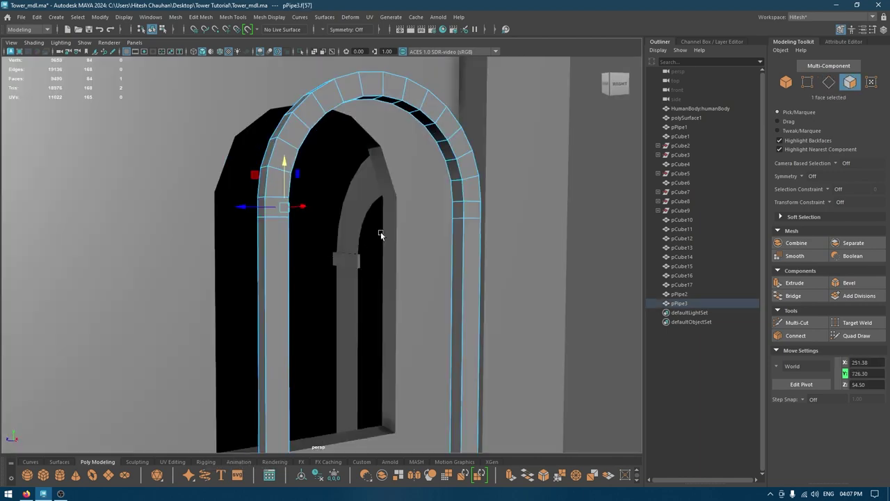
{"action": "left_click", "coordinate": [455, 213], "text": "shift"}
{"action": "key", "text": "Delete"}
Bridge the two open borders below the arch to create a horizontal crossbar across the frame
{"action": "right_click_drag", "start_coordinate": [458, 212], "coordinate": [464, 147]}
{"action": "double_click", "coordinate": [454, 200]}
{"action": "left_click_drag", "start_coordinate": [455, 200], "coordinate": [326, 218], "text": "alt"}
{"action": "double_click", "coordinate": [248, 201], "text": "shift"}
{"action": "left_click_drag", "start_coordinate": [248, 203], "coordinate": [248, 253], "text": "alt"}
{"action": "right_click_drag", "start_coordinate": [230, 210], "coordinate": [221, 322], "text": "shift"}
{"action": "key", "text": "w"}
Add an edge loop at the crossbar's middle and bevel it with the arch's top centre loop into narrow strips
{"action": "left_click_drag", "start_coordinate": [314, 220], "coordinate": [386, 188], "text": "alt"}
{"action": "scroll", "coordinate": [382, 206], "scroll_direction": "down", "scroll_amount": 2}
{"action": "right_click_drag", "start_coordinate": [382, 228], "coordinate": [381, 158]}
{"action": "left_click", "coordinate": [372, 221]}
{"action": "right_click_drag", "start_coordinate": [371, 222], "coordinate": [379, 284], "text": "ctrl"}
{"action": "scroll", "coordinate": [380, 198], "scroll_direction": "up", "scroll_amount": 1}
{"action": "left_click", "coordinate": [367, 102], "text": "shift"}
{"action": "key", "text": "ctrl+b"}
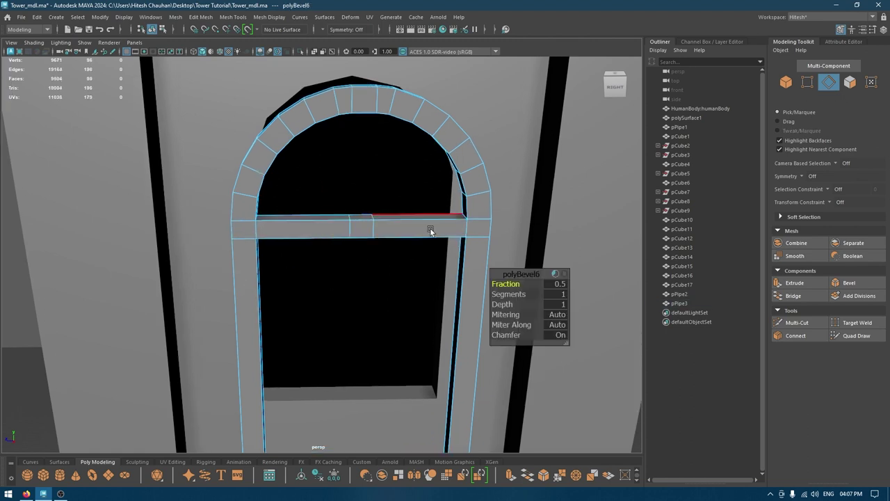
{"action": "left_click_drag", "start_coordinate": [500, 283], "coordinate": [489, 285]}
{"action": "key", "text": "w"}
Delete the narrow centre faces on the crossbar's top side and the arch's underside
{"action": "right_click_drag", "start_coordinate": [372, 224], "coordinate": [373, 245]}
{"action": "left_click", "coordinate": [361, 217]}
{"action": "left_click_drag", "start_coordinate": [364, 219], "coordinate": [365, 181], "text": "alt"}
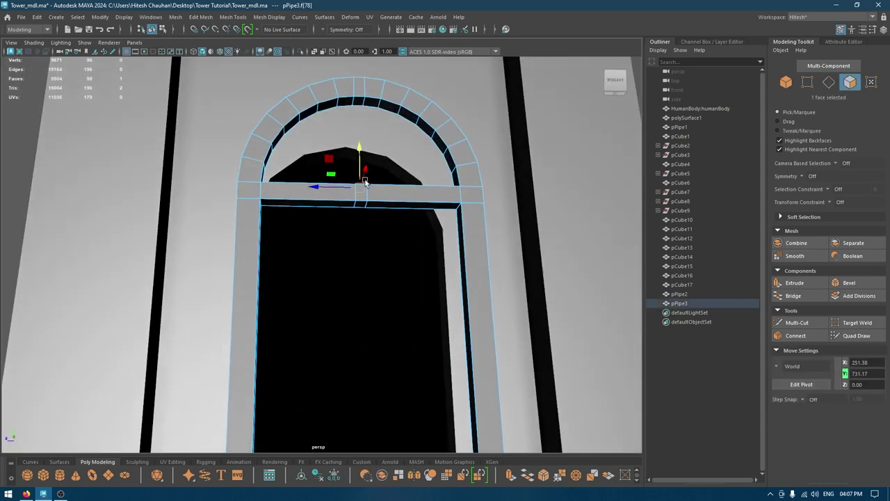
{"action": "key", "text": "Delete"}
Select the open borders at the arch's underside and the crossbar's top side
{"action": "right_click_drag", "start_coordinate": [361, 93], "coordinate": [360, 54]}
{"action": "double_click", "coordinate": [360, 99]}
{"action": "left_click_drag", "start_coordinate": [360, 130], "coordinate": [360, 225], "text": "alt"}
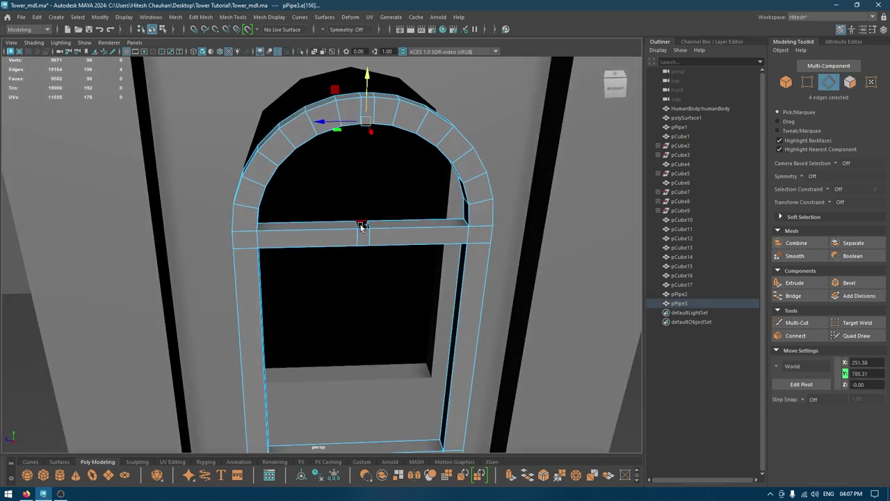
{"action": "double_click", "coordinate": [360, 227], "text": "shift"}
{"action": "right_click_drag", "start_coordinate": [362, 227], "coordinate": [357, 339], "text": "shift"}
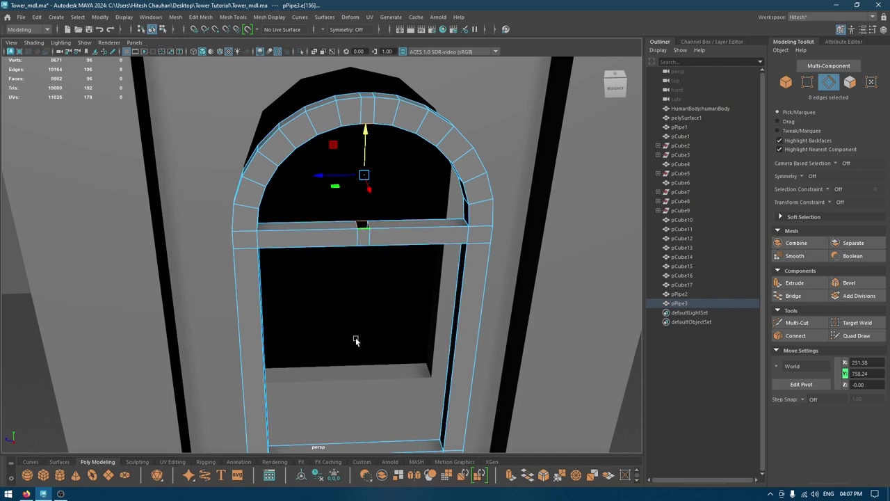
{"action": "left_click_drag", "start_coordinate": [379, 220], "coordinate": [401, 206], "text": "alt"}
{"action": "key", "text": "ctrl+z"}
Bridge the two selected borders into a vertical centre bar, with the target direction set to minus
{"action": "right_click_drag", "start_coordinate": [386, 188], "coordinate": [376, 301], "text": "shift"}
{"action": "left_click_drag", "start_coordinate": [373, 200], "coordinate": [374, 228], "text": "alt"}
{"action": "left_click", "coordinate": [570, 317]}
{"action": "left_click", "coordinate": [583, 324]}
{"action": "left_click_drag", "start_coordinate": [333, 252], "coordinate": [430, 212], "text": "alt"}
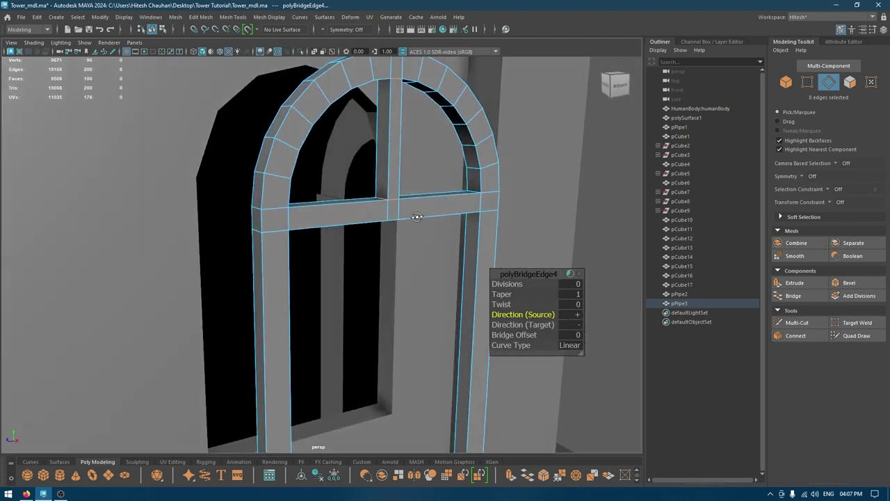
{"action": "scroll", "coordinate": [426, 251], "scroll_direction": "up", "scroll_amount": 2}
{"action": "left_click_drag", "start_coordinate": [426, 251], "coordinate": [338, 208], "text": "alt"}
{"action": "key", "text": "w"}
In object mode, move the finished frame back into the arched window opening and save the scene
{"action": "right_click_drag", "start_coordinate": [337, 201], "coordinate": [381, 186]}
{"action": "scroll", "coordinate": [364, 250], "scroll_direction": "down", "scroll_amount": 4}
{"action": "left_click_drag", "start_coordinate": [364, 251], "coordinate": [271, 256], "text": "alt"}
{"action": "left_click_drag", "start_coordinate": [247, 285], "coordinate": [353, 277]}
{"action": "left_click", "coordinate": [195, 200]}
{"action": "left_click_drag", "start_coordinate": [195, 199], "coordinate": [408, 187], "text": "alt"}
{"action": "key", "text": "ctrl+s"}
Examine the tower's front from the doorway with the human figure up to the framed window
{"action": "left_click", "coordinate": [290, 194]}
{"action": "right_click_drag", "start_coordinate": [289, 194], "coordinate": [360, 439]}
{"action": "left_click", "coordinate": [503, 204]}
{"action": "left_click_drag", "start_coordinate": [502, 204], "coordinate": [375, 234], "text": "alt"}
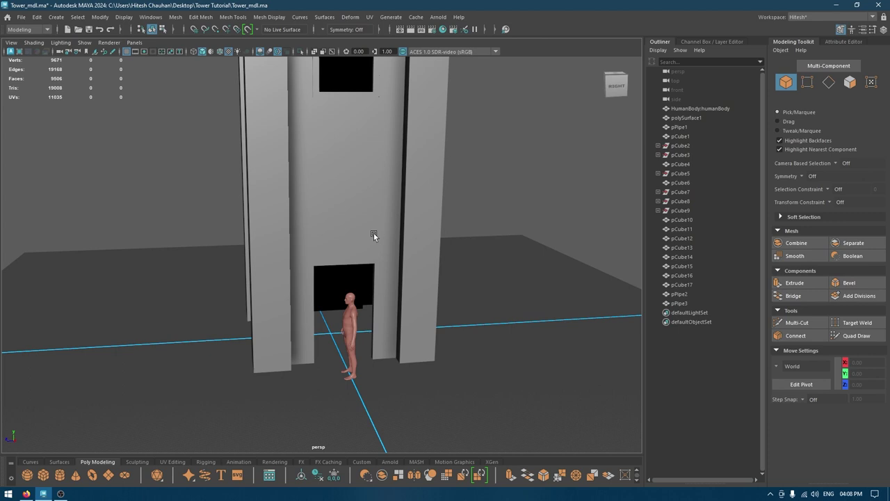
{"action": "left_click_drag", "start_coordinate": [383, 189], "coordinate": [390, 225], "text": "alt"}
{"action": "middle_click_drag", "start_coordinate": [391, 225], "coordinate": [359, 167], "text": "alt"}
{"action": "left_click_drag", "start_coordinate": [359, 167], "coordinate": [373, 176], "text": "alt"}
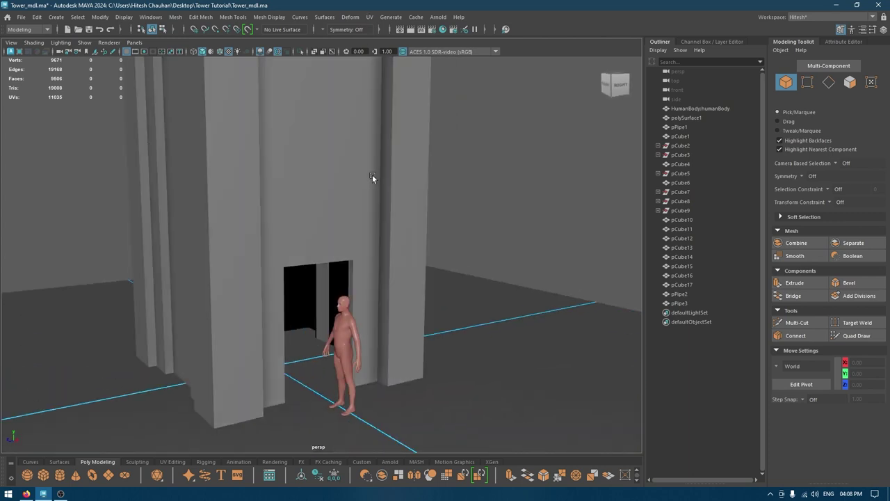
{"action": "middle_click_drag", "start_coordinate": [470, 136], "coordinate": [429, 212], "text": "alt"}
{"action": "left_click_drag", "start_coordinate": [429, 211], "coordinate": [420, 195], "text": "alt"}
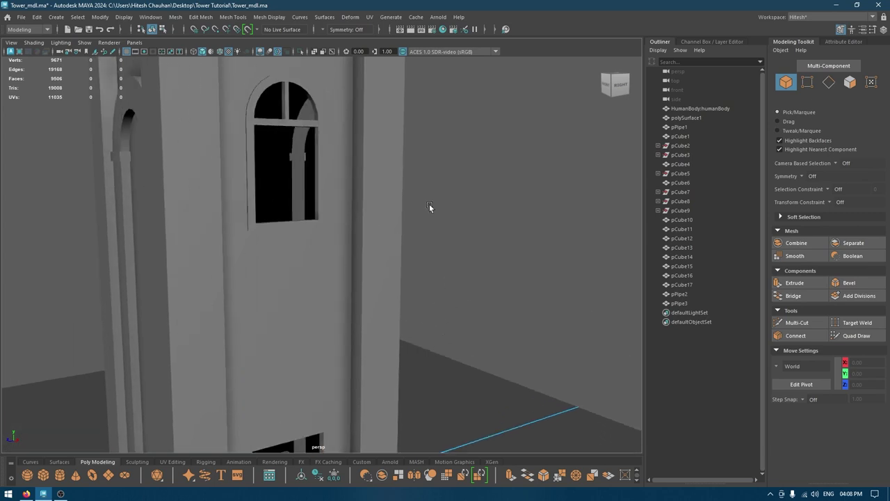
Create a polygon cube, move it up away from the origin, and scale it up uniformly
{"action": "right_click_drag", "start_coordinate": [475, 181], "coordinate": [465, 207], "text": "shift"}
{"action": "left_click_drag", "start_coordinate": [465, 206], "coordinate": [468, 202], "text": "alt"}
{"action": "middle_click_drag", "start_coordinate": [468, 202], "coordinate": [448, 116], "text": "alt"}
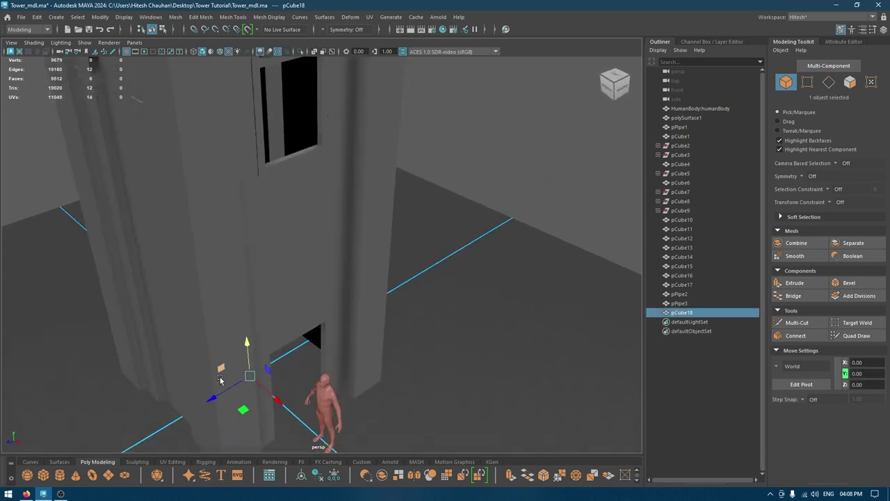
{"action": "left_click_drag", "start_coordinate": [338, 303], "coordinate": [339, 171]}
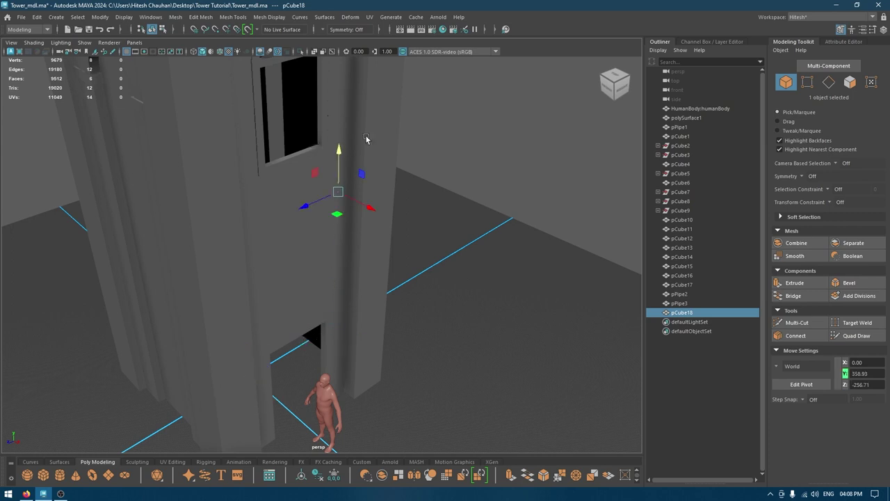
{"action": "middle_click_drag", "start_coordinate": [350, 147], "coordinate": [343, 198], "text": "alt"}
{"action": "key", "text": "r"}
{"action": "left_click_drag", "start_coordinate": [333, 233], "coordinate": [255, 294]}
Position the cube outside the tower wall below the arched window, at about X 243, Y 494, Z -80
{"action": "key", "text": "w"}
{"action": "key", "text": "r"}
{"action": "key", "text": "w"}
{"action": "left_click_drag", "start_coordinate": [318, 299], "coordinate": [378, 355]}
{"action": "left_click_drag", "start_coordinate": [351, 286], "coordinate": [350, 215]}
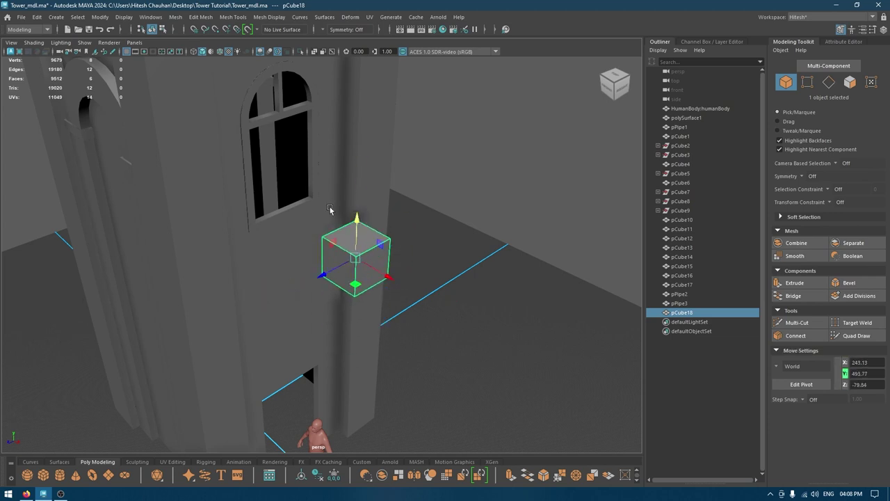
Save the scene and display wireframe on top of the shaded models
{"action": "scroll", "coordinate": [304, 265], "scroll_direction": "up", "scroll_amount": 3}
{"action": "left_click_drag", "start_coordinate": [304, 265], "coordinate": [281, 240], "text": "alt"}
{"action": "key", "text": "ctrl+s"}
{"action": "left_click", "coordinate": [219, 51]}
Raise the vertices of the window frame's bottom rail to leave a gap above the opening's bottom edge
{"action": "left_click", "coordinate": [284, 241]}
{"action": "mouse_move", "coordinate": [287, 204]}
{"action": "left_mouse_down", "text": "alt"}
{"action": "mouse_move", "coordinate": [266, 181]}
{"action": "mouse_move", "coordinate": [276, 194]}
{"action": "left_mouse_up", "text": "alt"}
{"action": "right_click_drag", "start_coordinate": [580, 183], "coordinate": [522, 183]}
{"action": "left_click_drag", "start_coordinate": [281, 249], "coordinate": [217, 261]}
{"action": "left_click_drag", "start_coordinate": [298, 191], "coordinate": [300, 177]}
{"action": "right_click_drag", "start_coordinate": [549, 174], "coordinate": [611, 161]}
In the side view, move the cube up beneath the frame to about Y 546 and snap it to Z 0
{"action": "left_click", "coordinate": [390, 316]}
{"action": "key", "text": "space"}
{"action": "left_click_drag", "start_coordinate": [409, 318], "coordinate": [450, 317]}
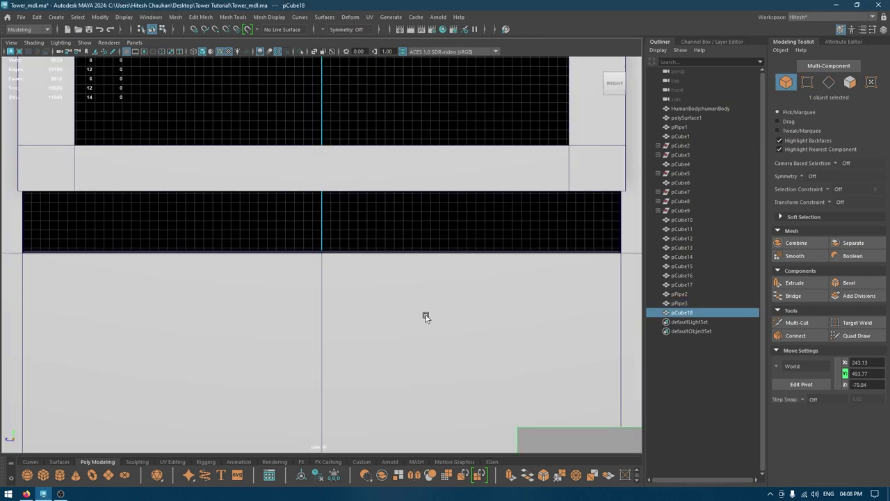
{"action": "key", "text": "f"}
{"action": "right_click_drag", "start_coordinate": [381, 356], "coordinate": [245, 75], "text": "alt"}
{"action": "middle_click_drag", "start_coordinate": [308, 205], "coordinate": [373, 272], "text": "alt"}
{"action": "left_click_drag", "start_coordinate": [373, 273], "coordinate": [381, 150]}
{"action": "left_click_drag", "start_coordinate": [338, 195], "coordinate": [186, 200]}
{"action": "key", "text": "x"}
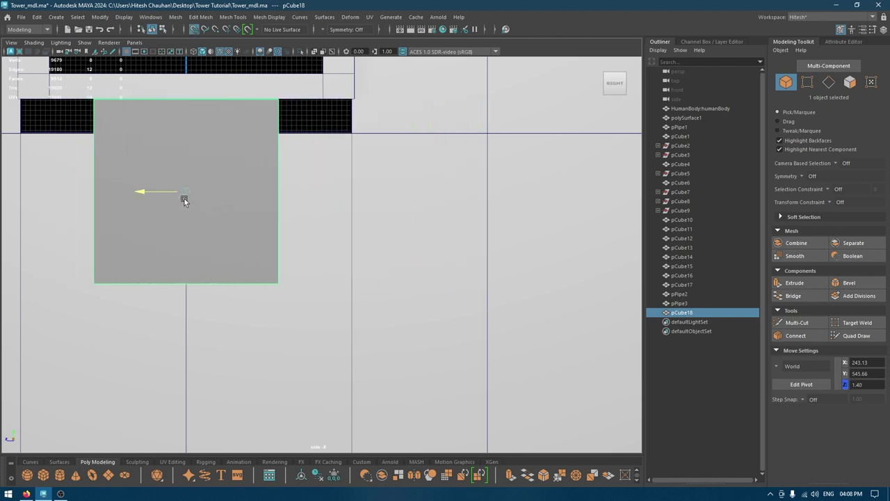
{"action": "middle_click_drag", "start_coordinate": [213, 166], "coordinate": [256, 211], "text": "alt"}
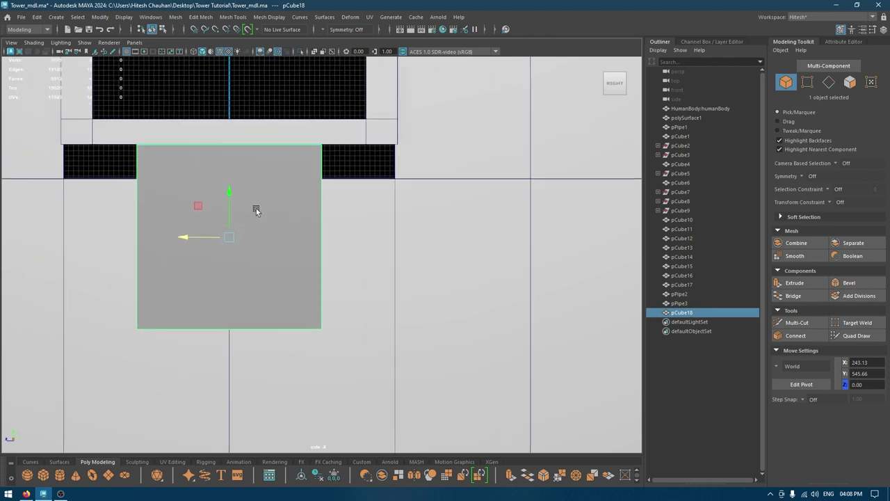
Raise the cube's bottom vertices and pull out both sides to make a thin sill slightly wider than the frame
{"action": "key", "text": "F9"}
{"action": "left_click_drag", "start_coordinate": [362, 333], "coordinate": [60, 259]}
{"action": "left_click_drag", "start_coordinate": [233, 282], "coordinate": [227, 136]}
{"action": "left_click_drag", "start_coordinate": [331, 231], "coordinate": [372, 170]}
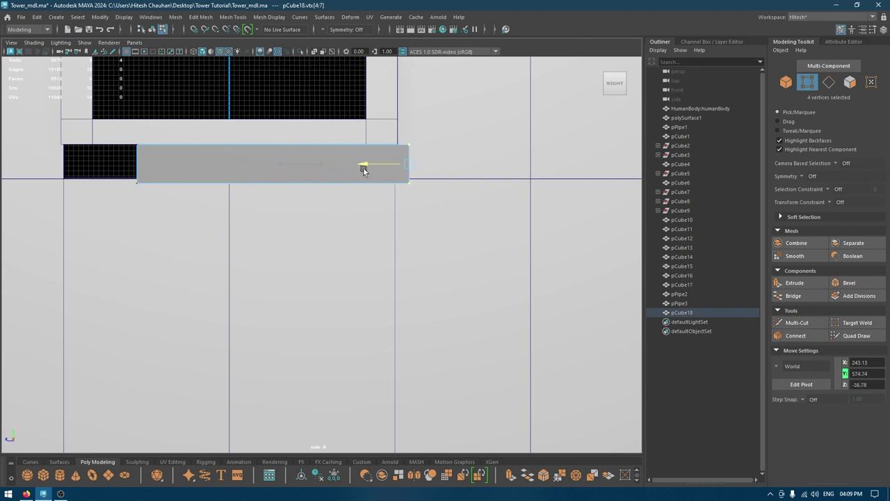
{"action": "left_click_drag", "start_coordinate": [252, 228], "coordinate": [89, 108]}
{"action": "left_click_drag", "start_coordinate": [106, 165], "coordinate": [18, 162]}
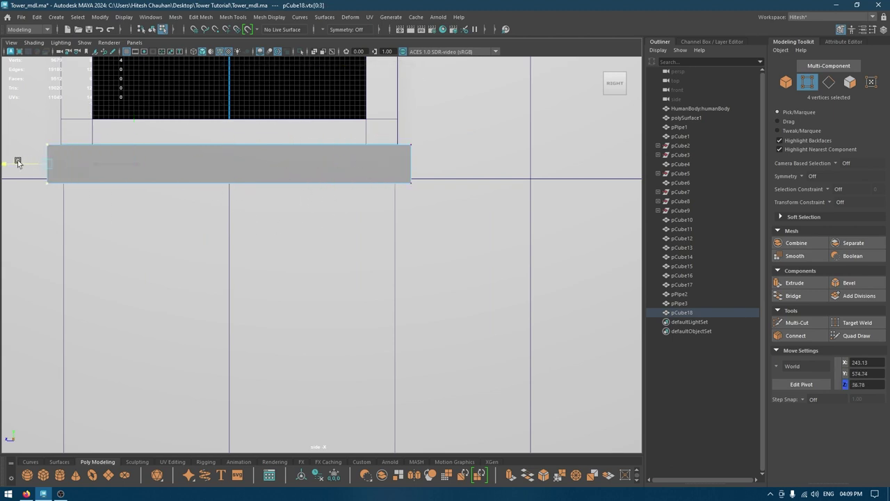
Return to the perspective view and centre the sill's pivot in object mode
{"action": "key", "text": "space"}
{"action": "left_click_drag", "start_coordinate": [87, 162], "coordinate": [93, 119]}
{"action": "key", "text": "f"}
{"action": "left_click_drag", "start_coordinate": [258, 209], "coordinate": [432, 206], "text": "alt"}
{"action": "scroll", "coordinate": [400, 199], "scroll_direction": "down", "scroll_amount": 3}
{"action": "right_click_drag", "start_coordinate": [431, 207], "coordinate": [478, 185]}
{"action": "key", "text": "space"}
{"action": "left_click", "coordinate": [411, 170]}
{"action": "left_click", "coordinate": [427, 238]}
Reduce the sill's depth and set it against the wall under the window at about X 177
{"action": "left_click_drag", "start_coordinate": [434, 138], "coordinate": [314, 164]}
{"action": "key", "text": "w"}
{"action": "middle_click_drag", "start_coordinate": [313, 164], "coordinate": [233, 192], "text": "alt"}
{"action": "left_click_drag", "start_coordinate": [233, 192], "coordinate": [324, 219], "text": "alt"}
{"action": "left_click_drag", "start_coordinate": [262, 154], "coordinate": [272, 175], "text": "alt"}
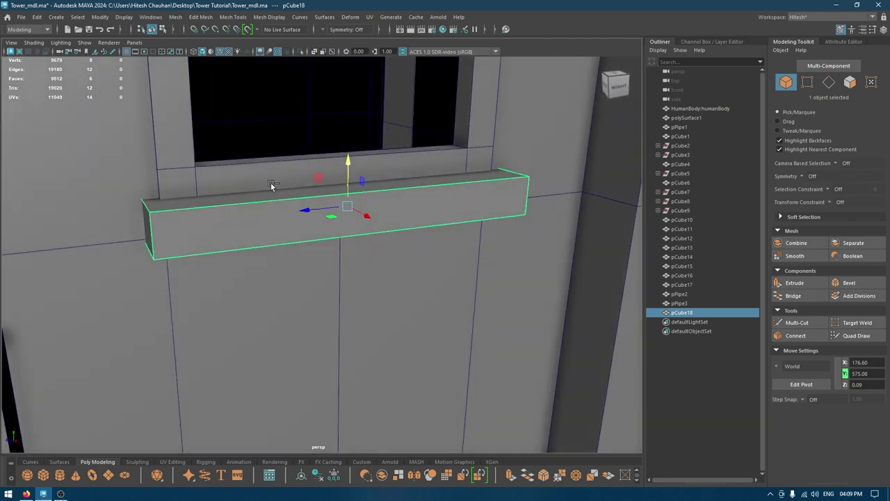
Bevel all edges of the sill with a fraction of 0.17 and 2 segments
{"action": "key", "text": "ctrl+b"}
{"action": "left_click_drag", "start_coordinate": [229, 215], "coordinate": [184, 196], "text": "alt"}
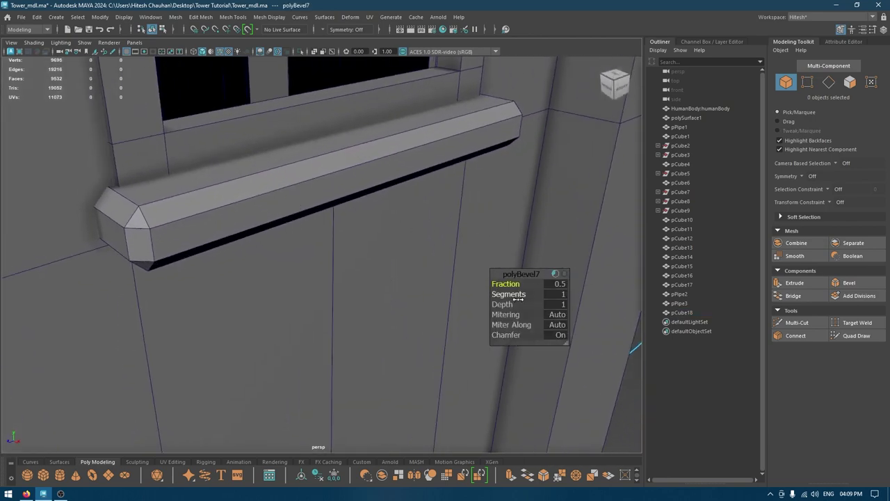
{"action": "mouse_move", "coordinate": [508, 283]}
{"action": "left_mouse_down"}
{"action": "mouse_move", "coordinate": [491, 284]}
{"action": "mouse_move", "coordinate": [547, 295]}
{"action": "mouse_move", "coordinate": [515, 284]}
{"action": "left_mouse_up"}
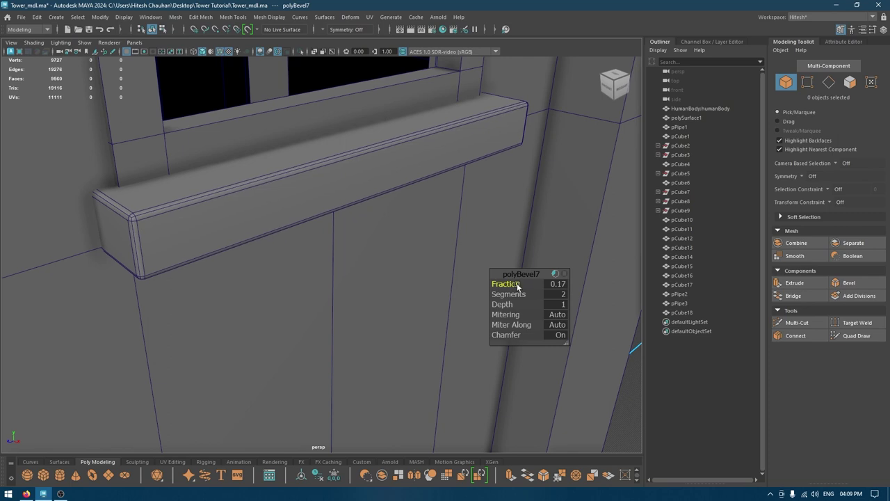
{"action": "key", "text": "w"}
Insert an edge loop across the sill's middle and bevel it into six evenly spaced loops along its length
{"action": "right_click_drag", "start_coordinate": [324, 179], "coordinate": [269, 244]}
{"action": "left_click", "coordinate": [327, 175]}
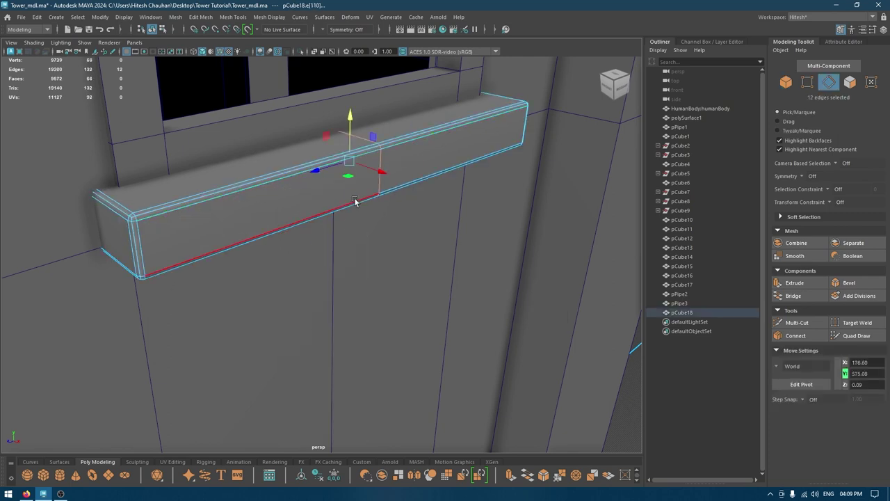
{"action": "key", "text": "ctrl+b"}
{"action": "left_click_drag", "start_coordinate": [281, 206], "coordinate": [322, 208], "text": "alt"}
{"action": "left_click_drag", "start_coordinate": [495, 284], "coordinate": [693, 308]}
{"action": "left_click_drag", "start_coordinate": [502, 284], "coordinate": [510, 283]}
{"action": "key", "text": "w"}
Nudge individual vertex groups along the sill's lower and upper edges slightly up or down to make its outline irregular
{"action": "right_click_drag", "start_coordinate": [346, 183], "coordinate": [294, 183]}
{"action": "left_click_drag", "start_coordinate": [423, 222], "coordinate": [336, 239], "text": "alt"}
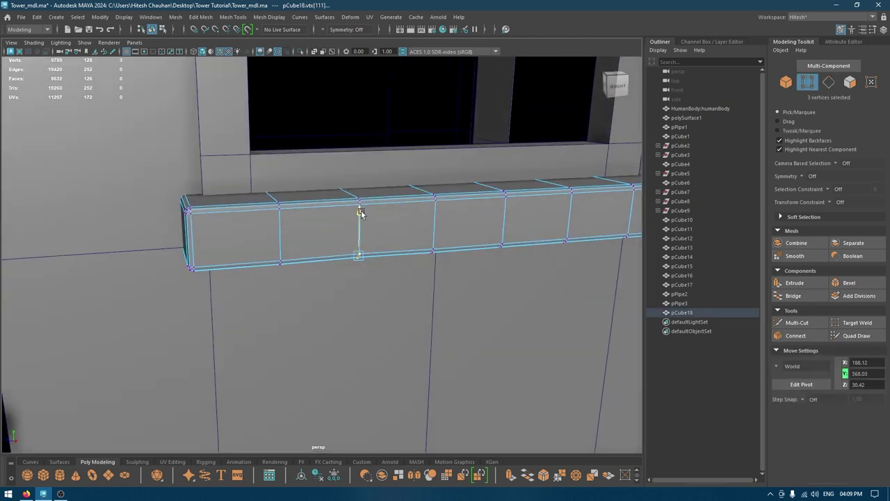
{"action": "left_click_drag", "start_coordinate": [361, 210], "coordinate": [362, 209]}
{"action": "left_click_drag", "start_coordinate": [296, 282], "coordinate": [262, 241]}
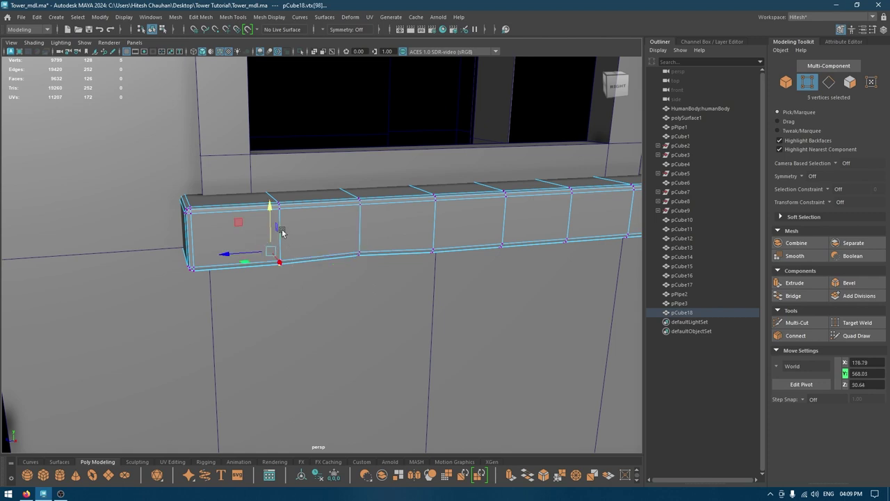
{"action": "left_click_drag", "start_coordinate": [269, 208], "coordinate": [270, 206]}
{"action": "left_click_drag", "start_coordinate": [384, 231], "coordinate": [397, 243], "text": "alt"}
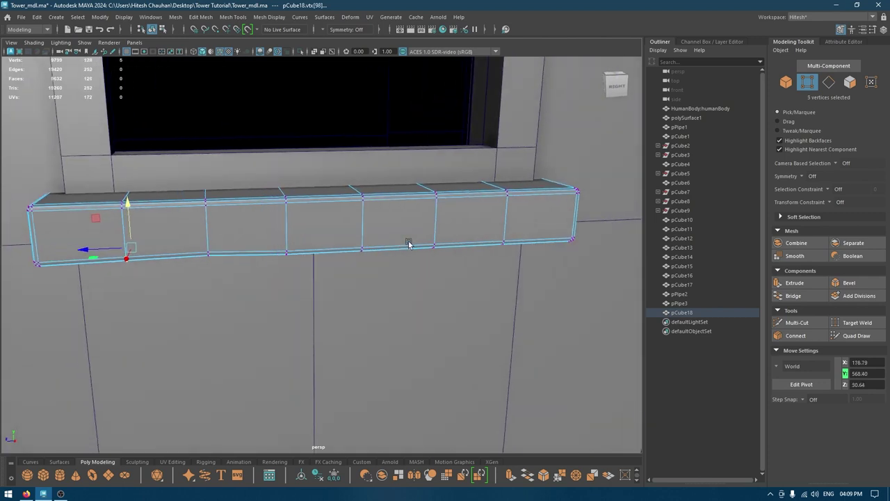
{"action": "left_click_drag", "start_coordinate": [453, 261], "coordinate": [437, 207]}
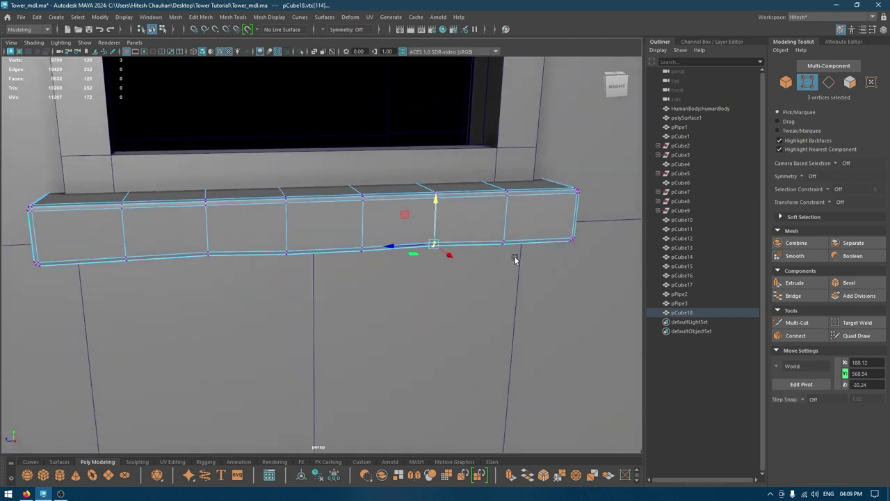
{"action": "left_click_drag", "start_coordinate": [490, 178], "coordinate": [531, 211]}
{"action": "left_click_drag", "start_coordinate": [510, 153], "coordinate": [510, 155]}
{"action": "left_click_drag", "start_coordinate": [328, 162], "coordinate": [351, 147]}
{"action": "left_click_drag", "start_coordinate": [300, 210], "coordinate": [281, 155]}
Return to object mode, clear the sill selection and turn off the wireframe overlay on shaded surfaces
{"action": "right_click_drag", "start_coordinate": [295, 208], "coordinate": [341, 190]}
{"action": "right_click_drag", "start_coordinate": [339, 186], "coordinate": [297, 9], "text": "alt"}
{"action": "left_click_drag", "start_coordinate": [334, 147], "coordinate": [517, 197], "text": "alt"}
{"action": "right_click_drag", "start_coordinate": [356, 222], "coordinate": [419, 438]}
{"action": "left_click", "coordinate": [475, 377]}
{"action": "left_click_drag", "start_coordinate": [511, 321], "coordinate": [417, 292], "text": "alt"}
{"action": "right_click_drag", "start_coordinate": [417, 292], "coordinate": [261, 75], "text": "alt"}
{"action": "left_click", "coordinate": [220, 52]}
{"action": "left_click_drag", "start_coordinate": [252, 139], "coordinate": [335, 220], "text": "alt"}
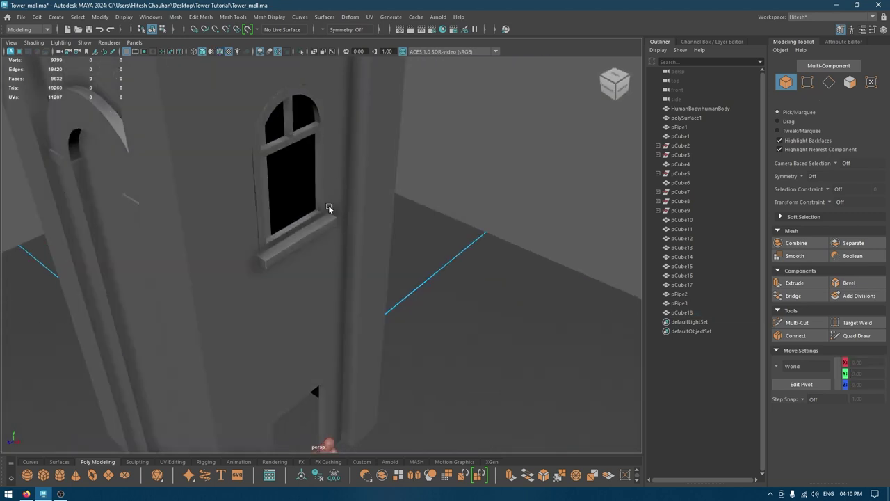
{"action": "right_click_drag", "start_coordinate": [336, 221], "coordinate": [329, 334], "text": "alt"}
Push the sill slightly back into the wall to about X 176.6 and save the scene
{"action": "left_click", "coordinate": [280, 253]}
{"action": "left_click_drag", "start_coordinate": [321, 251], "coordinate": [313, 250]}
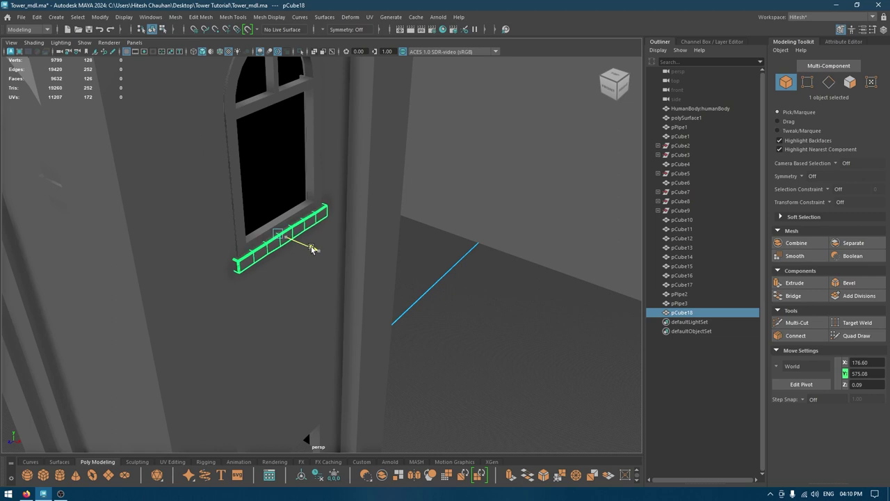
{"action": "left_click", "coordinate": [528, 208]}
{"action": "left_click_drag", "start_coordinate": [528, 208], "coordinate": [413, 213], "text": "alt"}
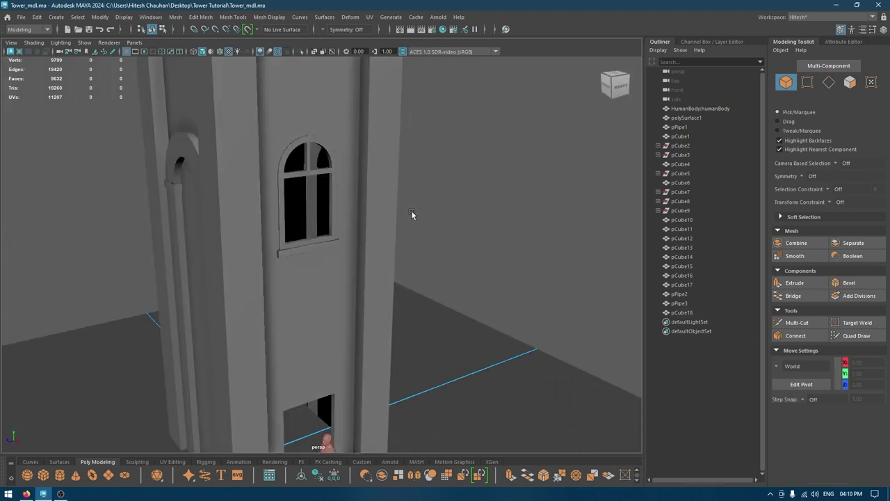
{"action": "right_click_drag", "start_coordinate": [412, 215], "coordinate": [354, 114], "text": "alt"}
{"action": "left_click_drag", "start_coordinate": [354, 114], "coordinate": [427, 215], "text": "alt"}
{"action": "right_click_drag", "start_coordinate": [358, 289], "coordinate": [351, 352], "text": "alt"}
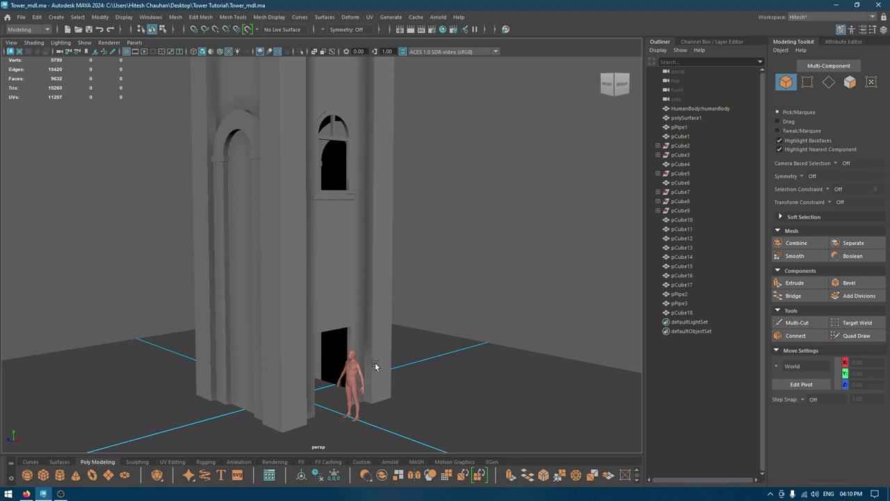
Delete the human reference figure and its display layer layer1, and bring the Outliner back
{"action": "left_click", "coordinate": [723, 42]}
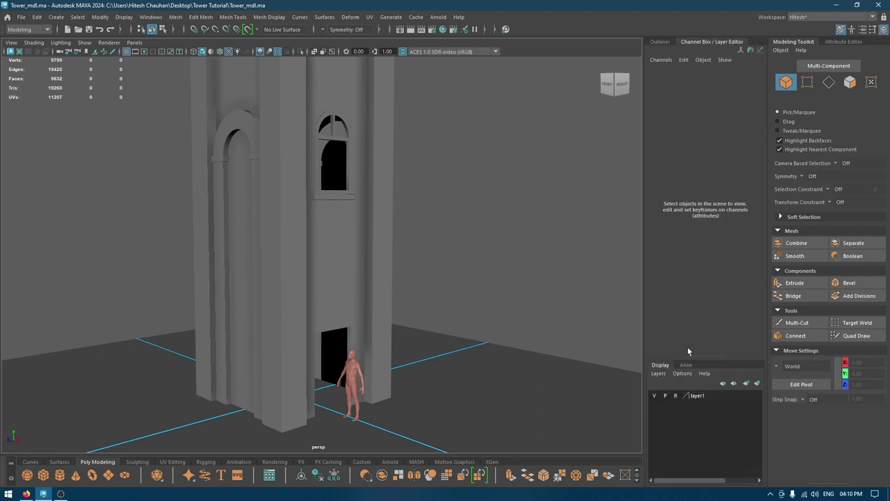
{"action": "left_click", "coordinate": [698, 397]}
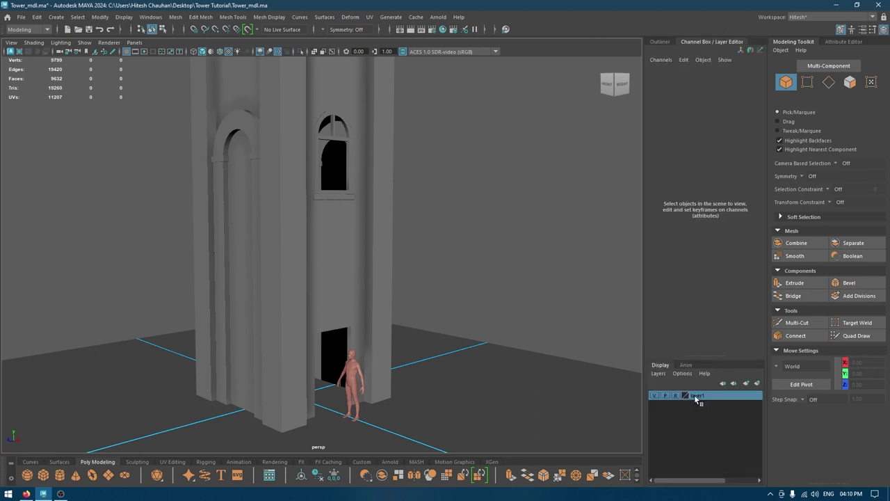
{"action": "left_click", "coordinate": [350, 366]}
{"action": "key", "text": "Delete"}
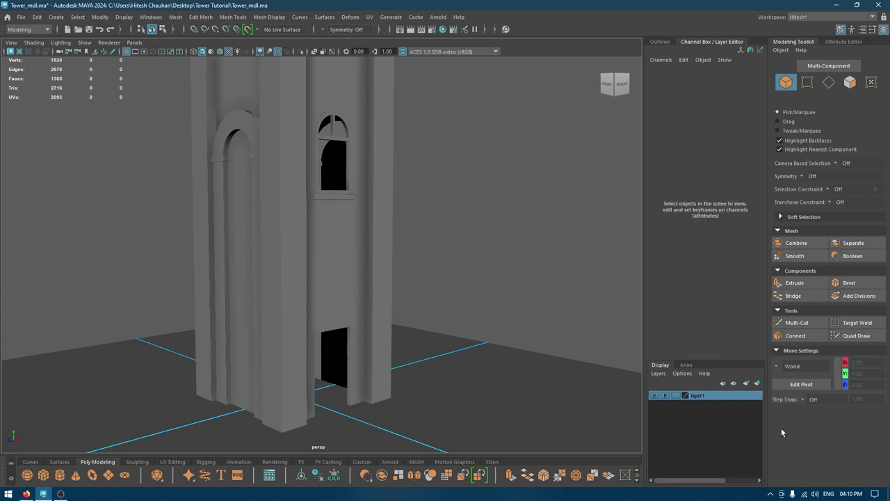
{"action": "right_click", "coordinate": [720, 397]}
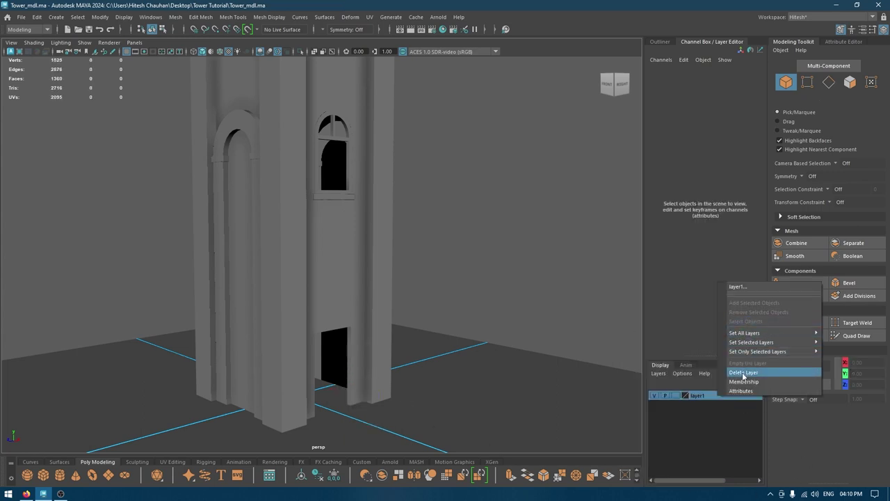
{"action": "left_click", "coordinate": [743, 372]}
{"action": "left_click", "coordinate": [661, 43]}
Create a polygon cube at the tower's base in the side view
{"action": "left_click_drag", "start_coordinate": [565, 167], "coordinate": [527, 262], "text": "alt"}
{"action": "middle_click_drag", "start_coordinate": [526, 261], "coordinate": [527, 209], "text": "alt"}
{"action": "right_click_drag", "start_coordinate": [527, 209], "coordinate": [574, 230], "text": "alt"}
{"action": "key", "text": "space"}
{"action": "left_click_drag", "start_coordinate": [574, 229], "coordinate": [619, 231]}
{"action": "right_click_drag", "start_coordinate": [545, 359], "coordinate": [409, 148], "text": "alt"}
{"action": "middle_click_drag", "start_coordinate": [470, 331], "coordinate": [523, 178], "text": "alt"}
{"action": "right_click_drag", "start_coordinate": [521, 180], "coordinate": [516, 209], "text": "shift"}
Scale the cube up to about 86 units and raise it to about Y 179.25, aligning its top with the doorway's top
{"action": "right_click_drag", "start_coordinate": [421, 313], "coordinate": [418, 339], "text": "alt"}
{"action": "key", "text": "r"}
{"action": "left_click_drag", "start_coordinate": [365, 346], "coordinate": [397, 385]}
{"action": "key", "text": "w"}
{"action": "left_click_drag", "start_coordinate": [363, 294], "coordinate": [357, 216]}
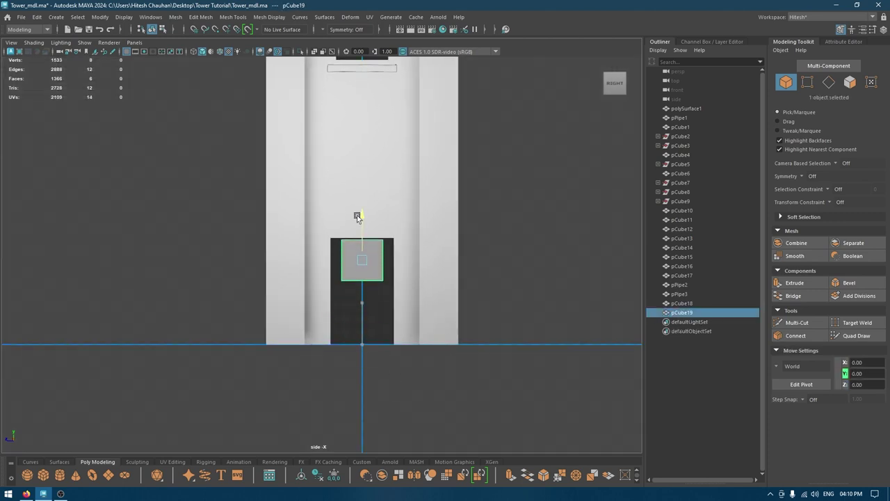
{"action": "key", "text": "f"}
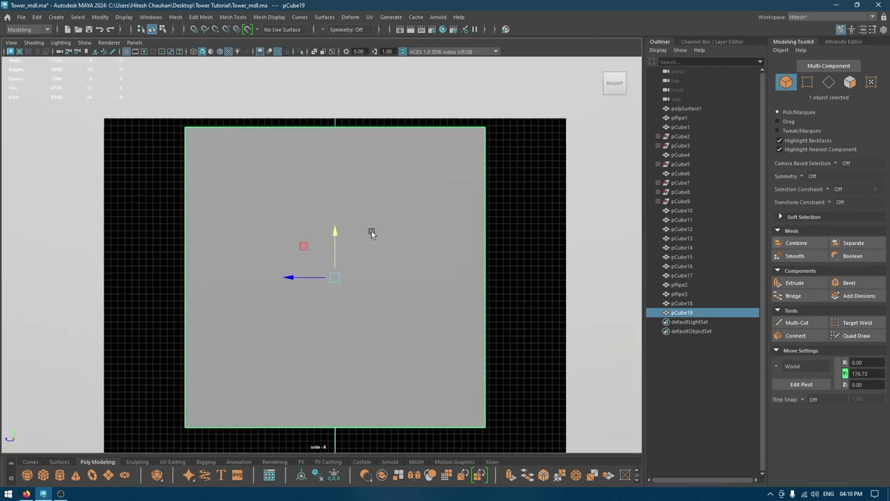
{"action": "left_click_drag", "start_coordinate": [337, 233], "coordinate": [336, 225]}
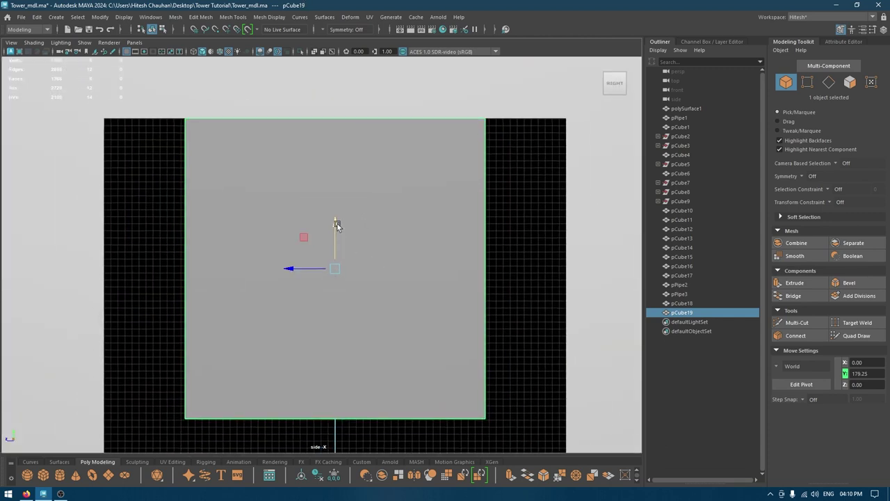
Snap the cube's vertices on both sides to the doorway's vertical edges so it spans the full opening width
{"action": "key", "text": "F9"}
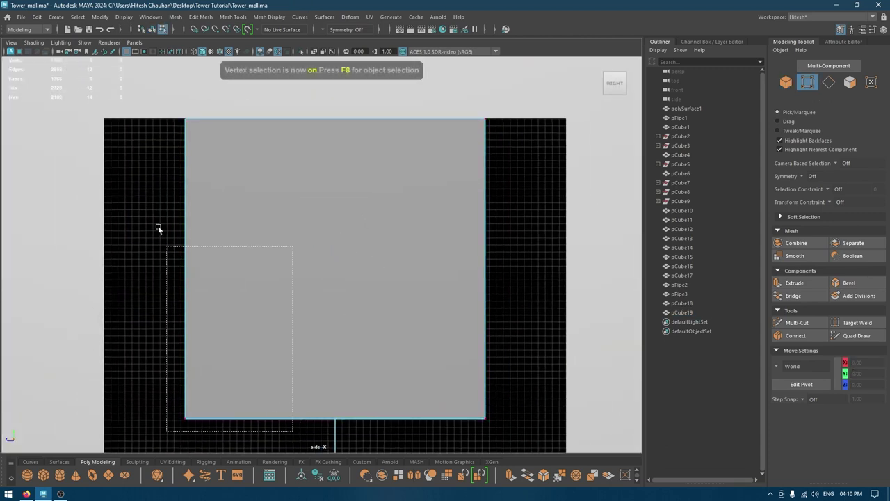
{"action": "left_click_drag", "start_coordinate": [189, 298], "coordinate": [110, 116]}
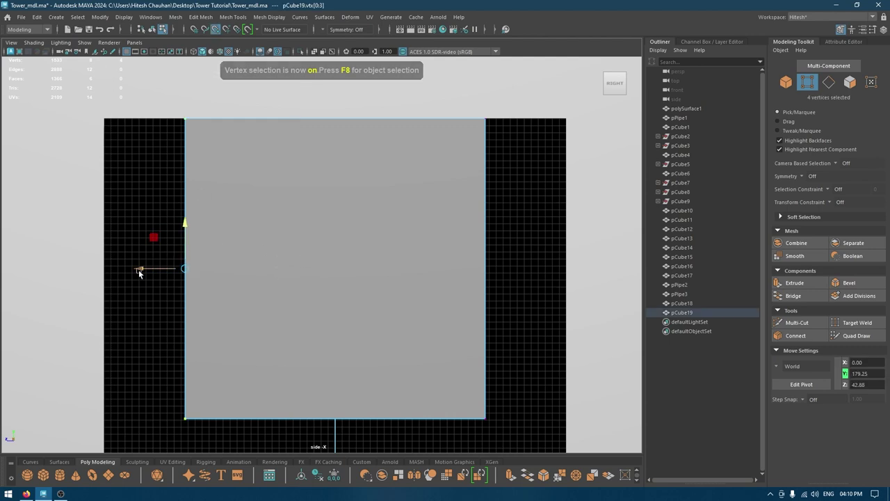
{"action": "left_click_drag", "start_coordinate": [143, 267], "coordinate": [117, 270]}
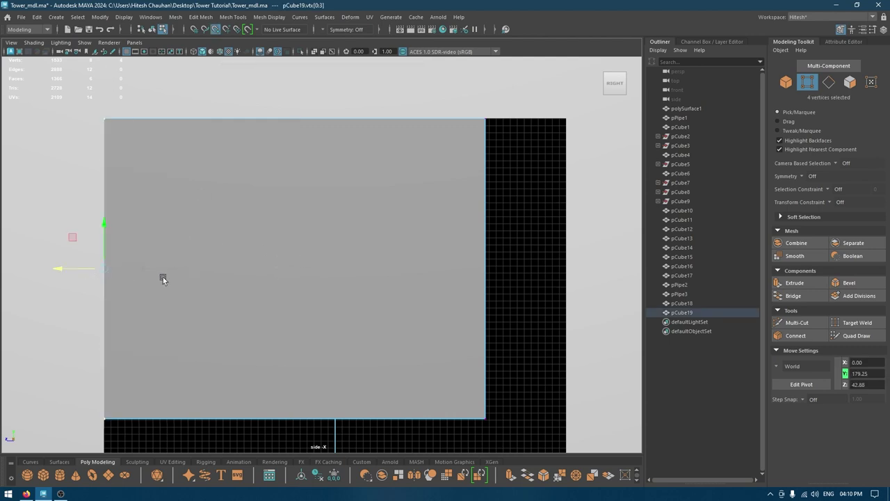
{"action": "left_click_drag", "start_coordinate": [505, 431], "coordinate": [377, 84]}
{"action": "right_click_drag", "start_coordinate": [400, 114], "coordinate": [431, 168], "text": "alt"}
{"action": "middle_click_drag", "start_coordinate": [430, 168], "coordinate": [425, 133], "text": "alt"}
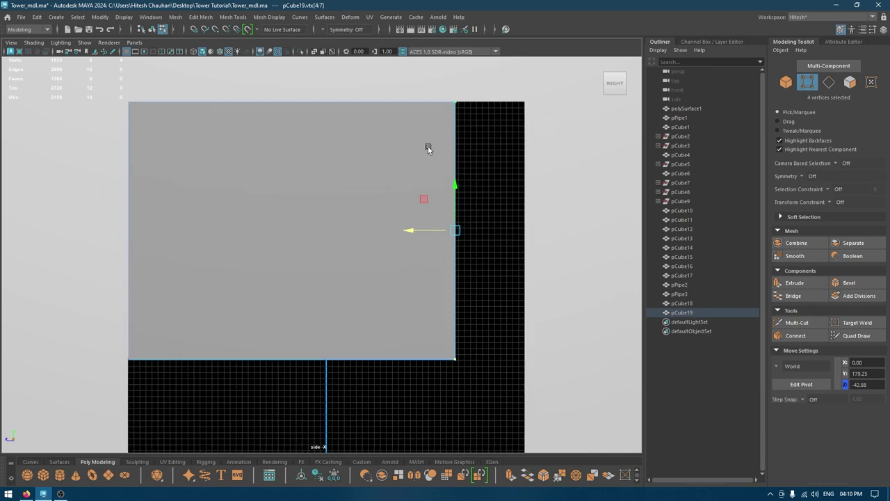
{"action": "left_click_drag", "start_coordinate": [430, 232], "coordinate": [449, 232]}
{"action": "right_click_drag", "start_coordinate": [460, 258], "coordinate": [453, 216], "text": "alt"}
{"action": "middle_click_drag", "start_coordinate": [453, 217], "coordinate": [455, 197], "text": "alt"}
{"action": "right_click_drag", "start_coordinate": [455, 196], "coordinate": [476, 311], "text": "alt"}
{"action": "middle_click_drag", "start_coordinate": [476, 311], "coordinate": [468, 180], "text": "alt"}
Lower the cube's bottom vertices to the ground at Y 0 and return to object mode
{"action": "left_click_drag", "start_coordinate": [472, 148], "coordinate": [108, 202]}
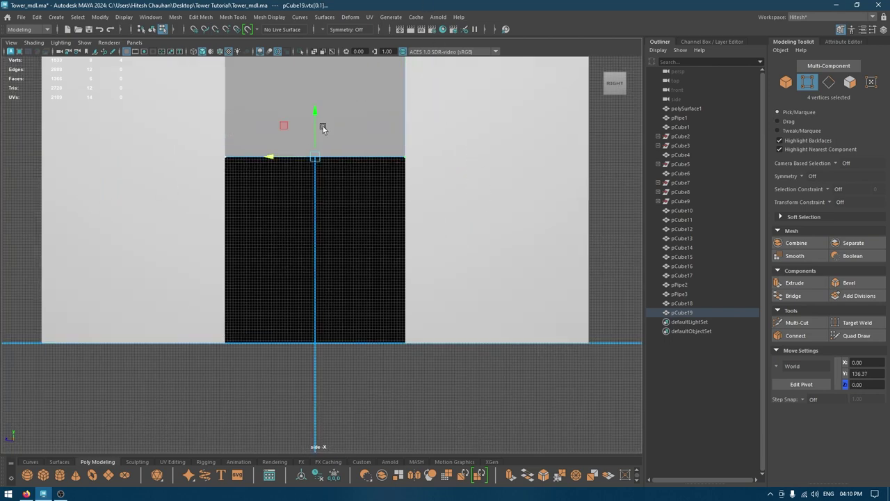
{"action": "left_click_drag", "start_coordinate": [314, 112], "coordinate": [315, 249]}
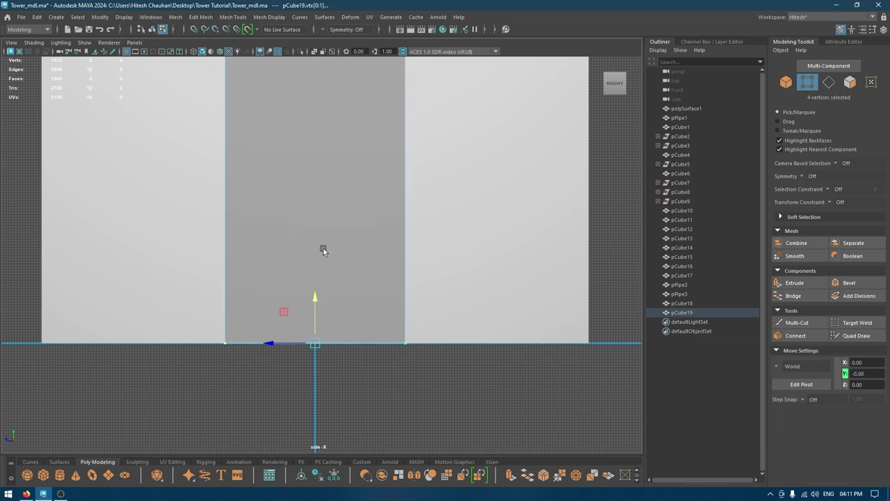
{"action": "middle_click_drag", "start_coordinate": [323, 249], "coordinate": [357, 316], "text": "alt"}
{"action": "right_click_drag", "start_coordinate": [359, 229], "coordinate": [421, 185]}
In the perspective view, move the door block out in front of the doorway to about X 226.7 and save the scene
{"action": "key", "text": "space"}
{"action": "mouse_move", "coordinate": [388, 265]}
{"action": "left_mouse_down"}
{"action": "mouse_move", "coordinate": [392, 214]}
{"action": "mouse_move", "coordinate": [379, 272]}
{"action": "left_mouse_up"}
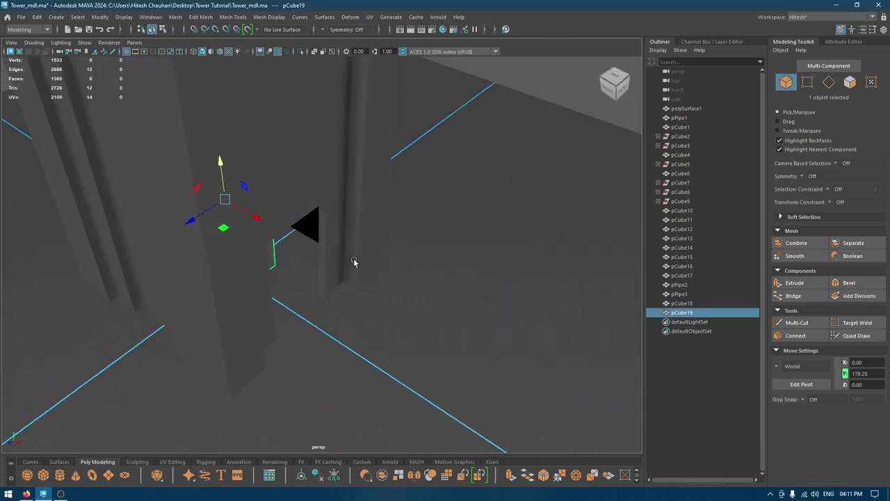
{"action": "left_click_drag", "start_coordinate": [261, 222], "coordinate": [359, 307]}
{"action": "key", "text": "ctrl+s"}
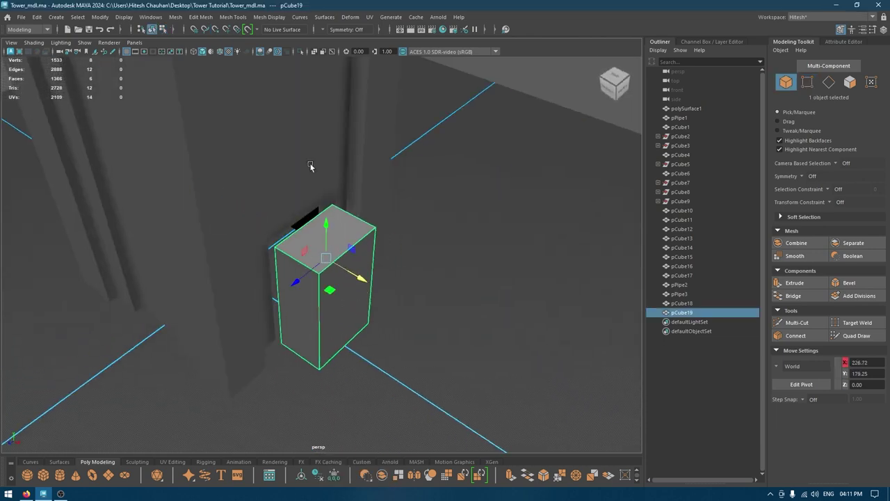
Show the wireframe overlay and scale the door block down along X into a thin slab
{"action": "left_click", "coordinate": [225, 55]}
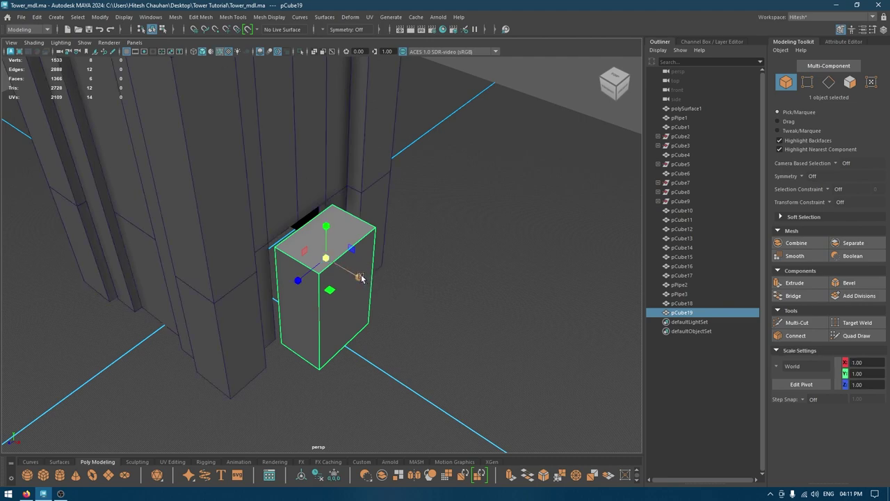
{"action": "left_click_drag", "start_coordinate": [361, 280], "coordinate": [324, 272]}
{"action": "key", "text": "w"}
{"action": "mouse_move", "coordinate": [329, 300]}
{"action": "left_mouse_down", "text": "alt"}
{"action": "mouse_move", "coordinate": [320, 280]}
{"action": "mouse_move", "coordinate": [300, 274]}
{"action": "mouse_move", "coordinate": [304, 292]}
{"action": "mouse_move", "coordinate": [321, 296]}
{"action": "left_mouse_up", "text": "alt"}
{"action": "key", "text": "f"}
Delete the four tower faces that line the inside of the doorway
{"action": "left_click_drag", "start_coordinate": [329, 244], "coordinate": [499, 335], "text": "alt"}
{"action": "left_click_drag", "start_coordinate": [275, 258], "coordinate": [168, 172], "text": "alt"}
{"action": "left_click", "coordinate": [272, 250]}
{"action": "right_click_drag", "start_coordinate": [277, 226], "coordinate": [279, 259]}
{"action": "left_click", "coordinate": [279, 277]}
{"action": "left_click", "coordinate": [276, 280]}
{"action": "left_click_drag", "start_coordinate": [338, 255], "coordinate": [402, 316], "text": "alt"}
{"action": "left_click", "coordinate": [337, 211], "text": "shift"}
{"action": "left_click", "coordinate": [318, 228], "text": "shift"}
{"action": "left_click", "coordinate": [381, 284], "text": "shift"}
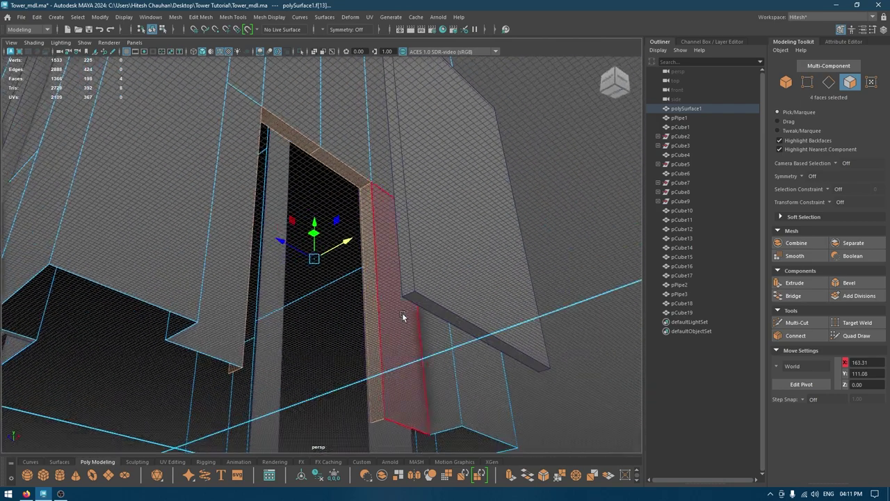
{"action": "key", "text": "Delete"}
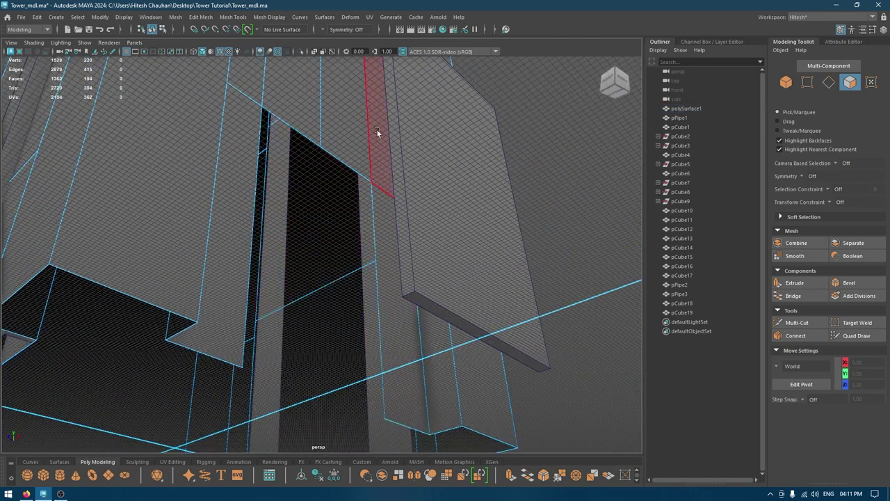
Select the tower body in object mode at the arched window and hide all other objects
{"action": "left_click_drag", "start_coordinate": [382, 149], "coordinate": [365, 238], "text": "alt"}
{"action": "scroll", "coordinate": [364, 237], "scroll_direction": "down", "scroll_amount": 6}
{"action": "middle_click_drag", "start_coordinate": [348, 169], "coordinate": [378, 314], "text": "alt"}
{"action": "middle_click_drag", "start_coordinate": [363, 132], "coordinate": [385, 321], "text": "alt"}
{"action": "left_click_drag", "start_coordinate": [384, 321], "coordinate": [325, 322], "text": "alt"}
{"action": "scroll", "coordinate": [325, 333], "scroll_direction": "up", "scroll_amount": 2}
{"action": "middle_click_drag", "start_coordinate": [316, 268], "coordinate": [369, 344], "text": "alt"}
{"action": "left_click_drag", "start_coordinate": [369, 343], "coordinate": [404, 232], "text": "alt"}
{"action": "scroll", "coordinate": [453, 395], "scroll_direction": "up", "scroll_amount": 3}
{"action": "right_click_drag", "start_coordinate": [410, 190], "coordinate": [413, 189]}
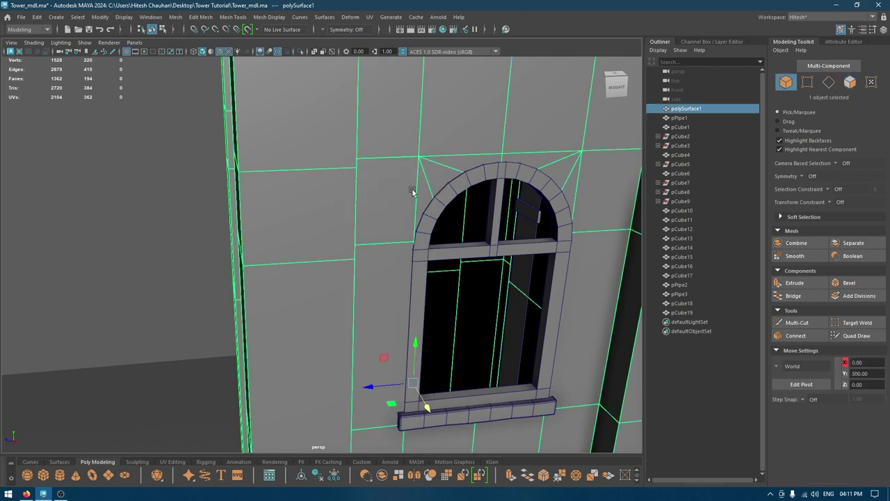
{"action": "key", "text": "alt+h"}
{"action": "left_click_drag", "start_coordinate": [467, 211], "coordinate": [192, 217], "text": "alt"}
Delete the loop of tower faces lining the inside of the window opening, and show the hidden objects again
{"action": "right_click_drag", "start_coordinate": [131, 198], "coordinate": [133, 223]}
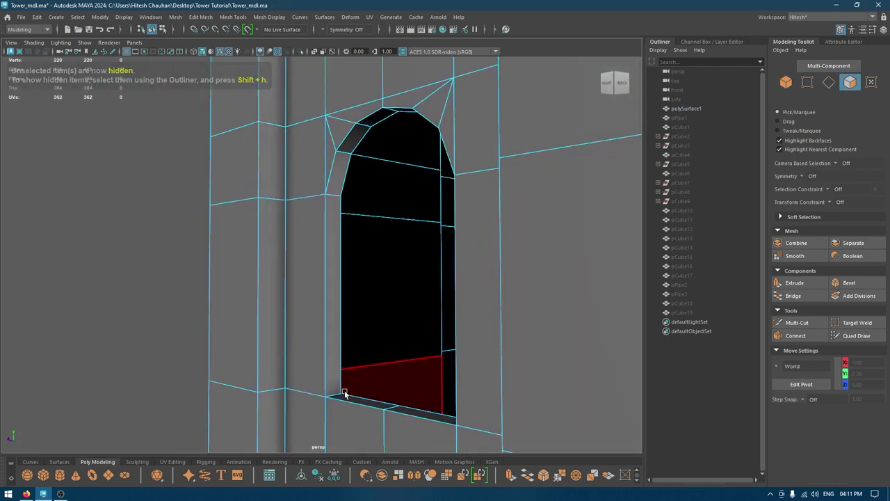
{"action": "left_click", "coordinate": [344, 397]}
{"action": "double_click", "coordinate": [329, 323], "text": "shift"}
{"action": "left_click_drag", "start_coordinate": [330, 321], "coordinate": [416, 325], "text": "alt"}
{"action": "key", "text": "Delete"}
{"action": "right_click_drag", "start_coordinate": [469, 187], "coordinate": [550, 171]}
{"action": "key", "text": "ctrl+shift+h"}
{"action": "left_click_drag", "start_coordinate": [514, 245], "coordinate": [521, 264], "text": "alt"}
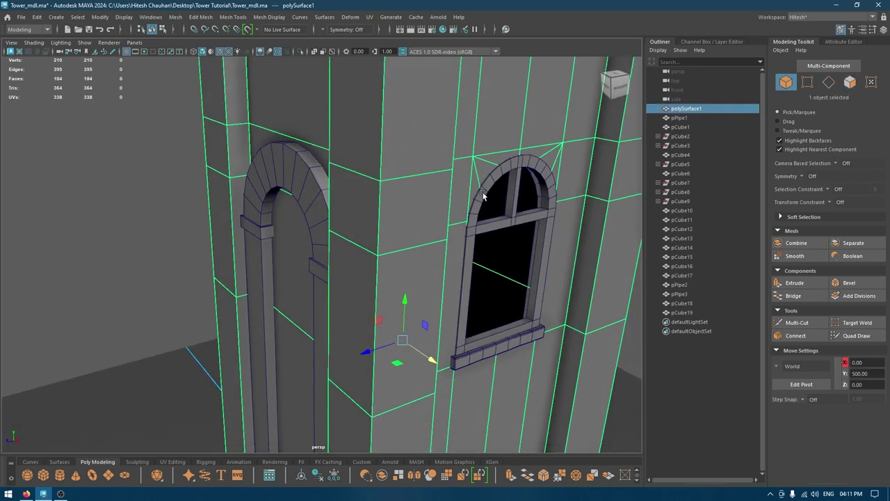
Try to nudge the arched window frame slightly along X and undo the move
{"action": "left_click", "coordinate": [482, 193]}
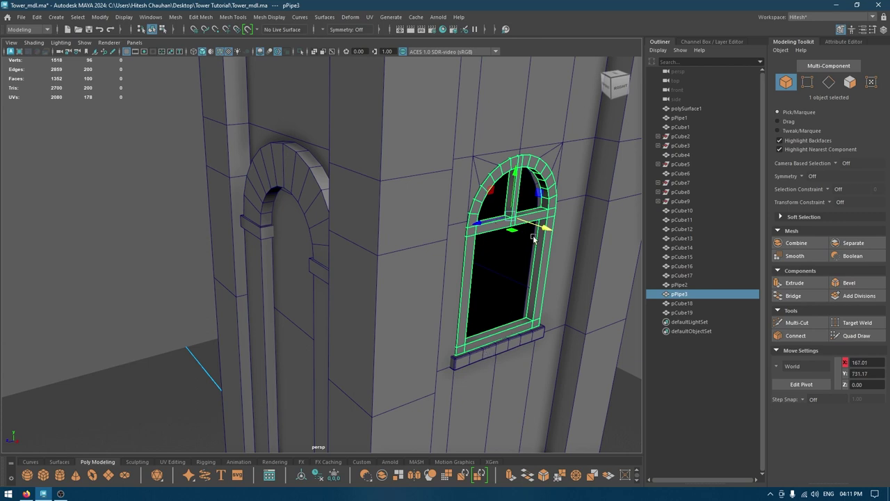
{"action": "left_click_drag", "start_coordinate": [544, 232], "coordinate": [542, 232]}
{"action": "key", "text": "ctrl+z"}
Clear the selection, turn off the wireframe overlay and save the scene
{"action": "left_click_drag", "start_coordinate": [525, 312], "coordinate": [457, 343], "text": "alt"}
{"action": "scroll", "coordinate": [415, 320], "scroll_direction": "down", "scroll_amount": 8}
{"action": "scroll", "coordinate": [457, 343], "scroll_direction": "up", "scroll_amount": 3}
{"action": "scroll", "coordinate": [383, 208], "scroll_direction": "up", "scroll_amount": 4}
{"action": "middle_click_drag", "start_coordinate": [457, 340], "coordinate": [407, 255], "text": "alt"}
{"action": "right_click_drag", "start_coordinate": [349, 151], "coordinate": [430, 129]}
{"action": "left_click", "coordinate": [507, 195]}
{"action": "left_click_drag", "start_coordinate": [508, 197], "coordinate": [332, 119], "text": "alt"}
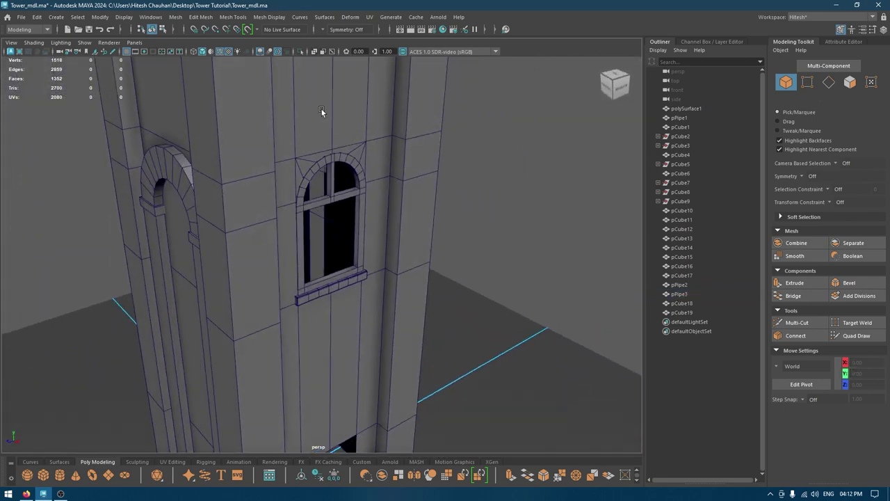
{"action": "left_click", "coordinate": [222, 52]}
{"action": "mouse_move", "coordinate": [245, 89]}
{"action": "left_mouse_down", "text": "alt"}
{"action": "mouse_move", "coordinate": [306, 99]}
{"action": "mouse_move", "coordinate": [287, 86]}
{"action": "mouse_move", "coordinate": [254, 103]}
{"action": "left_mouse_up", "text": "alt"}
{"action": "key", "text": "ctrl+s"}
{"action": "left_click_drag", "start_coordinate": [306, 226], "coordinate": [368, 268], "text": "alt"}
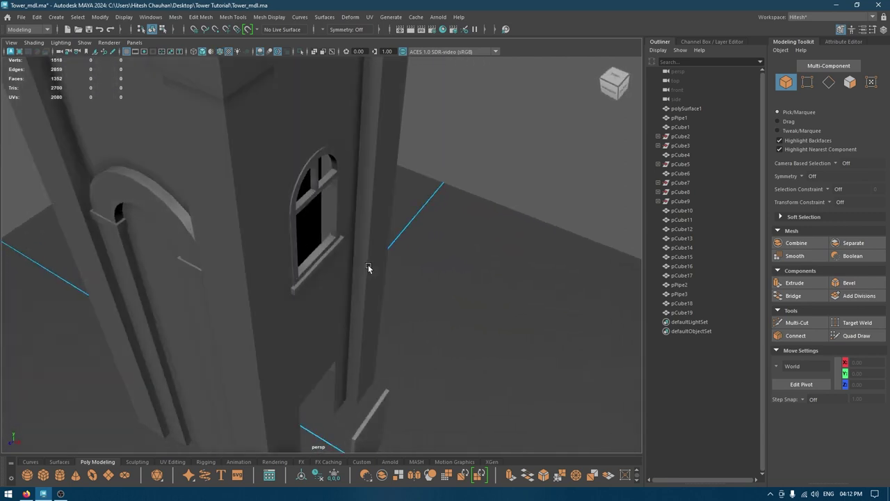
Move the door slab back into the doorway at about X 168.7
{"action": "left_click", "coordinate": [290, 194]}
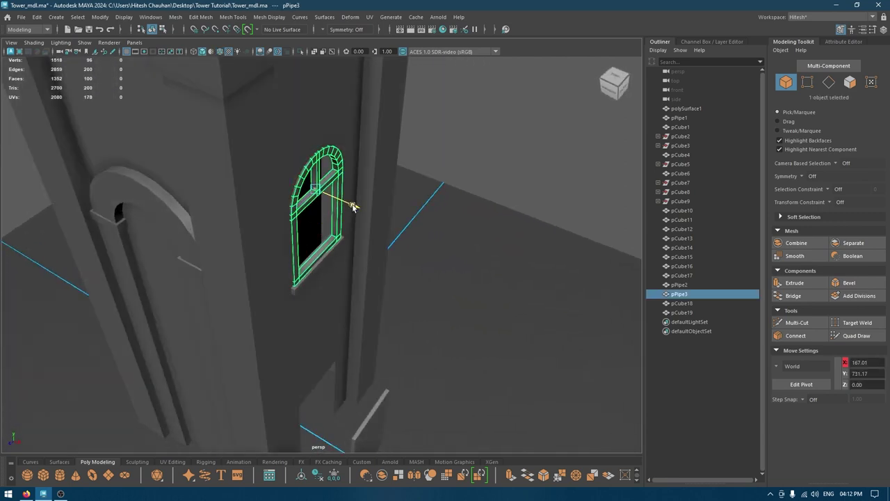
{"action": "left_click", "coordinate": [481, 252]}
{"action": "left_click_drag", "start_coordinate": [480, 252], "coordinate": [389, 228], "text": "alt"}
{"action": "middle_click_drag", "start_coordinate": [396, 279], "coordinate": [404, 132], "text": "alt"}
{"action": "scroll", "coordinate": [374, 320], "scroll_direction": "up", "scroll_amount": 3}
{"action": "left_click", "coordinate": [373, 321]}
{"action": "left_click_drag", "start_coordinate": [373, 320], "coordinate": [415, 303], "text": "alt"}
{"action": "left_click_drag", "start_coordinate": [382, 255], "coordinate": [292, 232]}
{"action": "key", "text": "w"}
{"action": "left_click_drag", "start_coordinate": [293, 232], "coordinate": [263, 238], "text": "alt"}
Insert a vertical edge loop down the door slab's middle and bevel it into two loops close to the side edges
{"action": "key", "text": "f"}
{"action": "left_click_drag", "start_coordinate": [281, 270], "coordinate": [298, 223], "text": "alt"}
{"action": "scroll", "coordinate": [298, 224], "scroll_direction": "down", "scroll_amount": 2}
{"action": "right_click_drag", "start_coordinate": [297, 227], "coordinate": [284, 201]}
{"action": "left_click", "coordinate": [305, 141]}
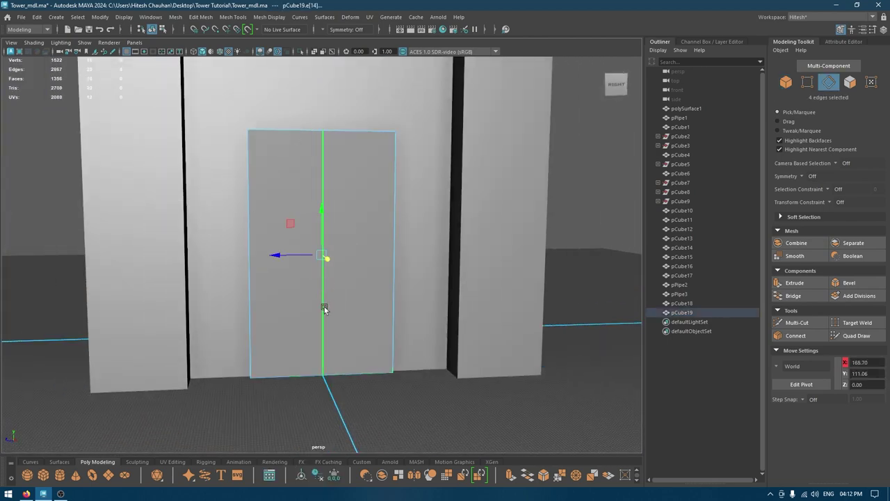
{"action": "key", "text": "ctrl+b"}
{"action": "left_click_drag", "start_coordinate": [495, 281], "coordinate": [516, 283]}
{"action": "key", "text": "w"}
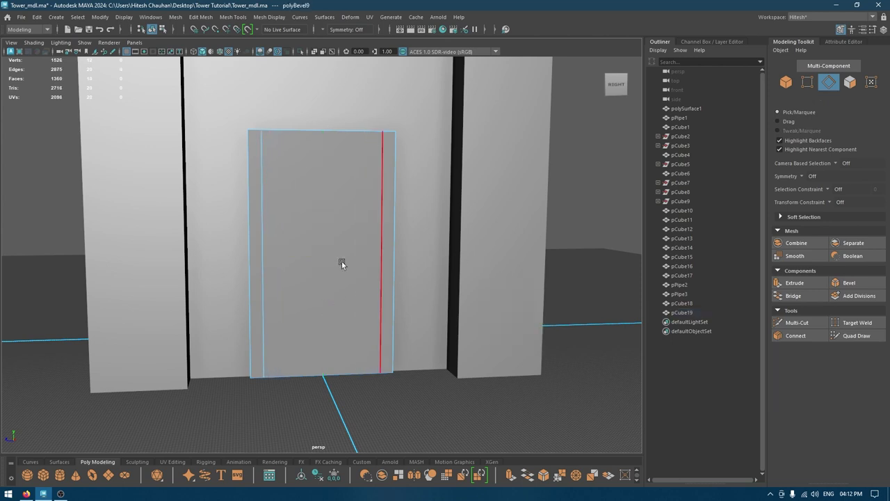
Insert a horizontal edge loop around the door slab and raise it near the top edge, to about Y 211.5
{"action": "left_click", "coordinate": [264, 233]}
{"action": "right_click_drag", "start_coordinate": [267, 233], "coordinate": [176, 297], "text": "ctrl"}
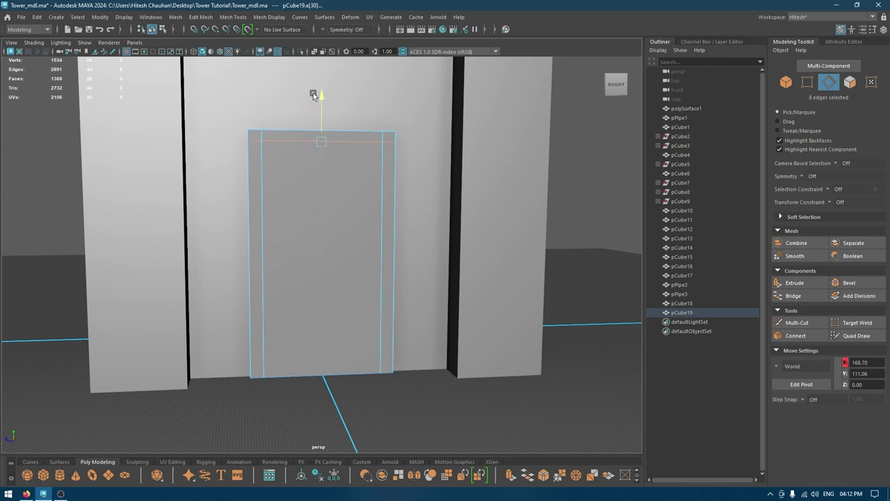
{"action": "left_click_drag", "start_coordinate": [362, 188], "coordinate": [325, 182], "text": "alt"}
Delete the slab's large central faces on the front, back and underside to open it into a door frame
{"action": "right_click_drag", "start_coordinate": [325, 198], "coordinate": [326, 222]}
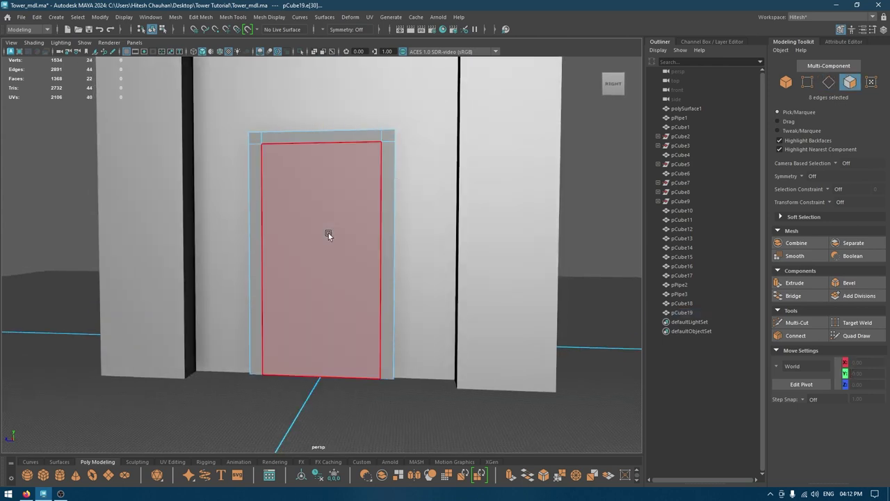
{"action": "left_click_drag", "start_coordinate": [330, 324], "coordinate": [343, 347], "text": "alt"}
{"action": "left_click", "coordinate": [334, 308]}
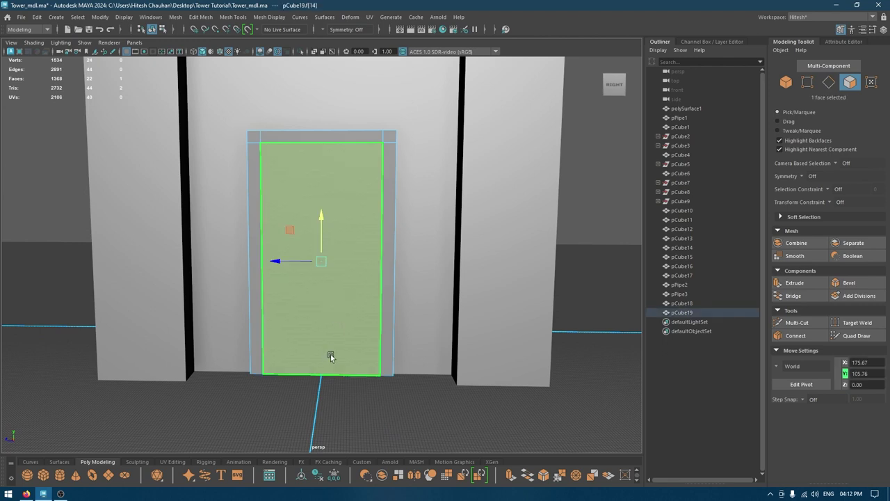
{"action": "key", "text": "Delete"}
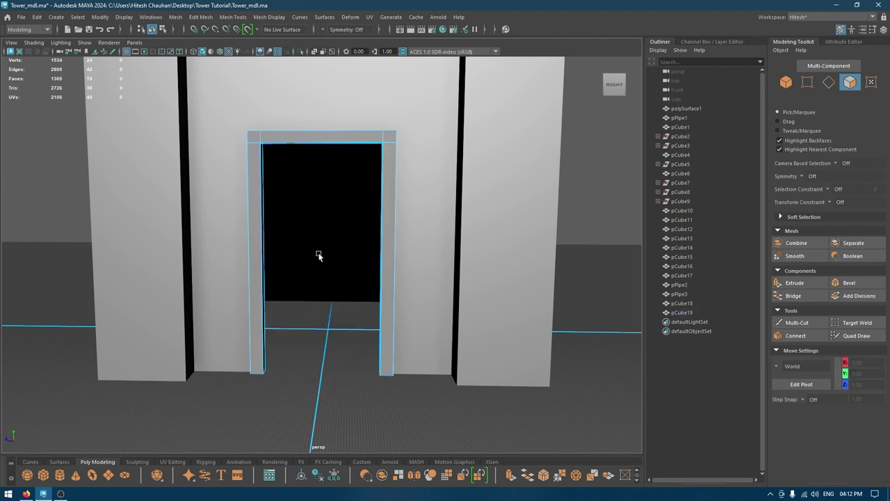
Bridge the front and back inner edges of the frame's left jamb to close its open side
{"action": "right_click_drag", "start_coordinate": [321, 222], "coordinate": [322, 239]}
{"action": "right_click_drag", "start_coordinate": [378, 201], "coordinate": [391, 159]}
{"action": "left_click_drag", "start_coordinate": [345, 148], "coordinate": [279, 182], "text": "alt"}
{"action": "left_click", "coordinate": [271, 183]}
{"action": "left_click", "coordinate": [281, 187], "text": "shift"}
{"action": "right_click_drag", "start_coordinate": [282, 188], "coordinate": [270, 300], "text": "shift"}
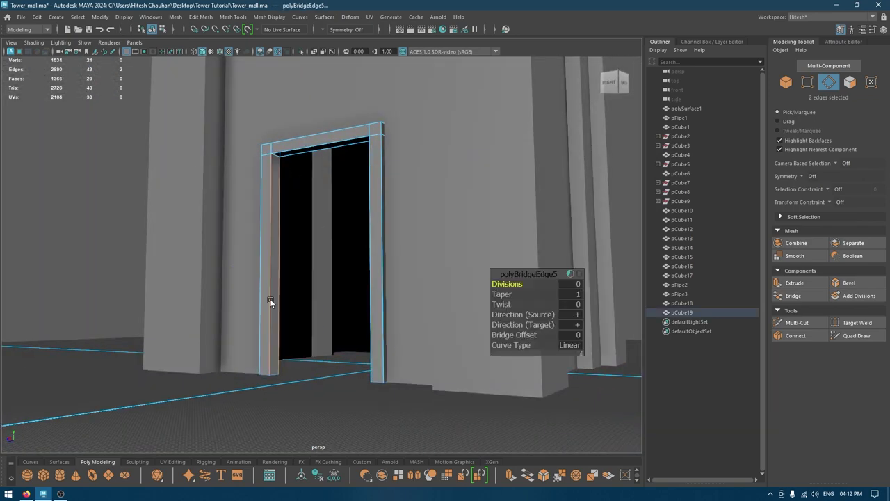
{"action": "key", "text": "w"}
Bridge the open inner edges of the frame's right jamb and the underside of its top beam
{"action": "left_click_drag", "start_coordinate": [322, 306], "coordinate": [381, 311], "text": "alt"}
{"action": "left_click", "coordinate": [381, 308]}
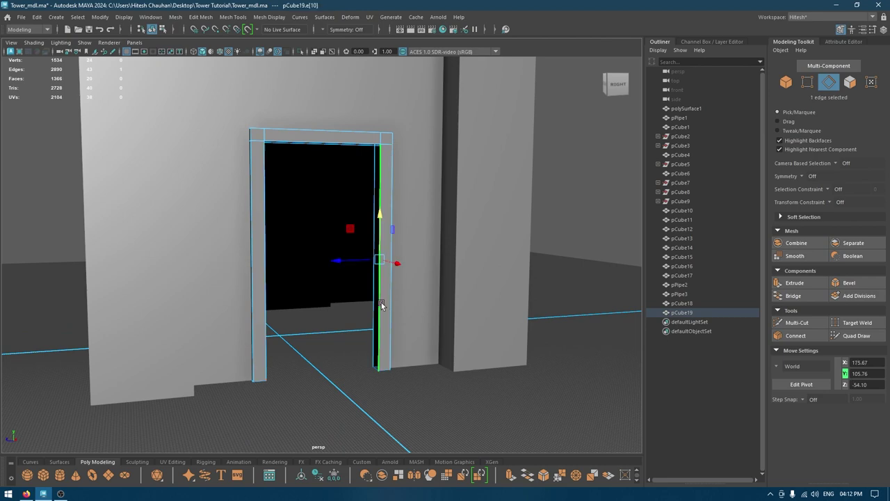
{"action": "left_click", "coordinate": [374, 299], "text": "shift"}
{"action": "key", "text": "g"}
{"action": "key", "text": "w"}
{"action": "left_click", "coordinate": [361, 147]}
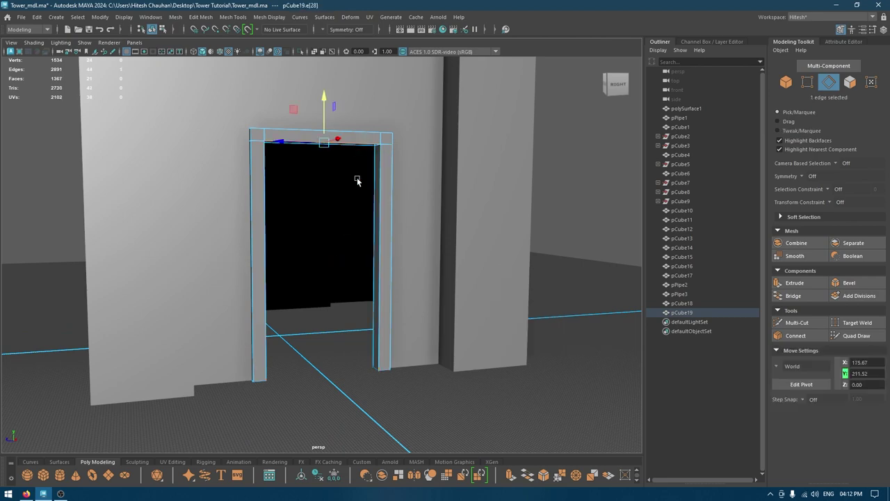
{"action": "left_click_drag", "start_coordinate": [358, 160], "coordinate": [354, 120], "text": "alt"}
{"action": "left_click", "coordinate": [354, 171], "text": "shift"}
{"action": "key", "text": "g"}
{"action": "key", "text": "w"}
Bevel all edges of the door frame with fraction 0.2 and 2 segments
{"action": "left_click_drag", "start_coordinate": [376, 174], "coordinate": [385, 199], "text": "alt"}
{"action": "left_click_drag", "start_coordinate": [438, 110], "coordinate": [141, 453]}
{"action": "key", "text": "ctrl+b"}
{"action": "left_click_drag", "start_coordinate": [308, 224], "coordinate": [373, 349], "text": "alt"}
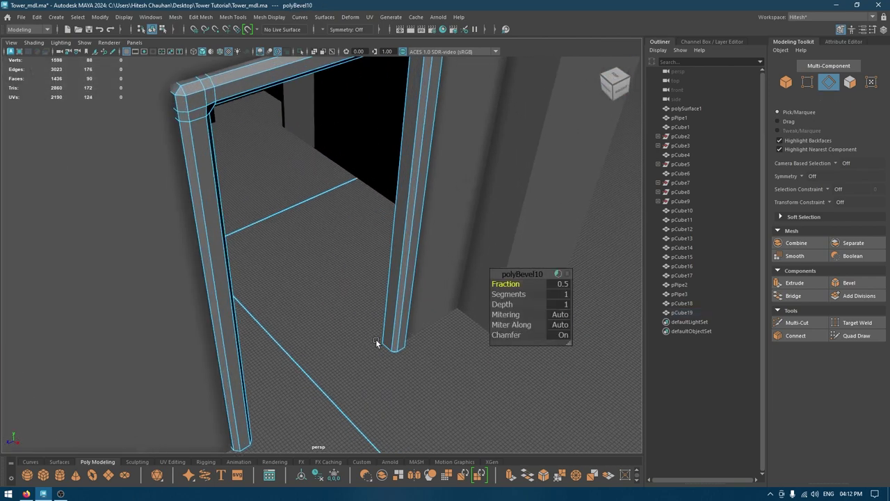
{"action": "middle_click_drag", "start_coordinate": [455, 304], "coordinate": [484, 326], "text": "alt"}
{"action": "left_click_drag", "start_coordinate": [505, 284], "coordinate": [543, 299]}
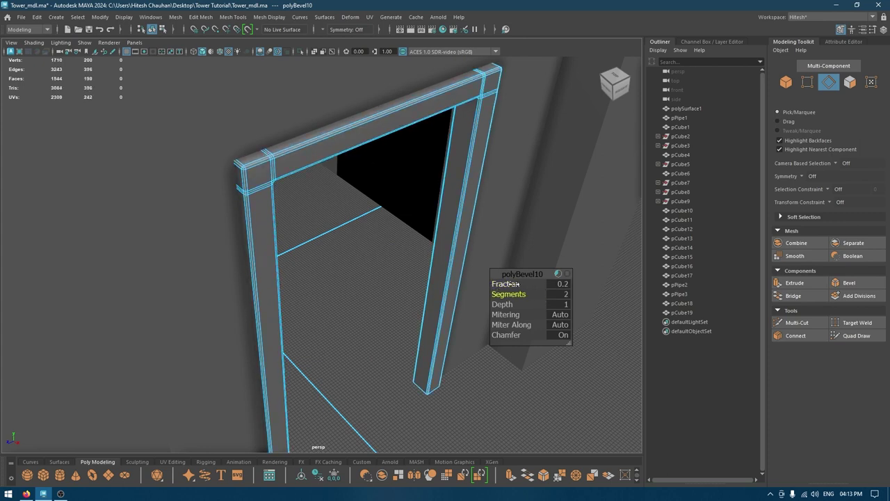
{"action": "key", "text": "w"}
Nudge the whole door frame slightly back along X toward the wall and clear the selection
{"action": "right_click_drag", "start_coordinate": [427, 114], "coordinate": [472, 101]}
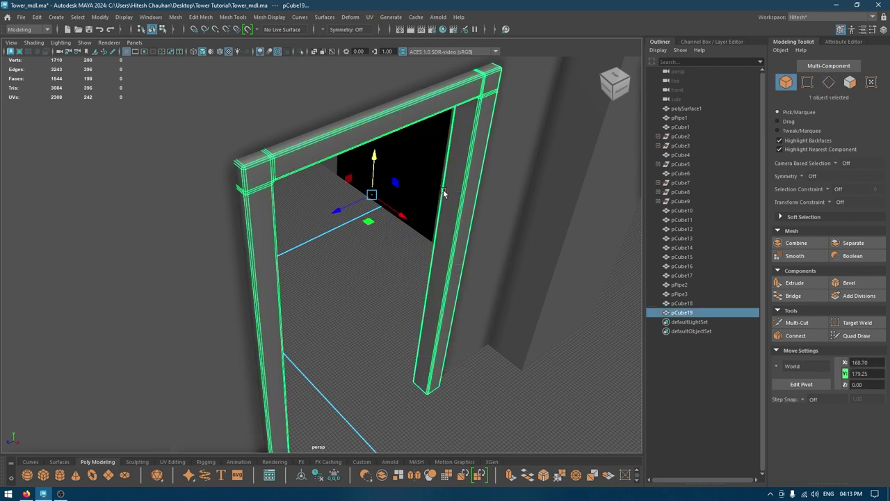
{"action": "left_click_drag", "start_coordinate": [400, 216], "coordinate": [394, 214]}
{"action": "left_click", "coordinate": [339, 240]}
{"action": "left_click_drag", "start_coordinate": [379, 348], "coordinate": [340, 305], "text": "alt"}
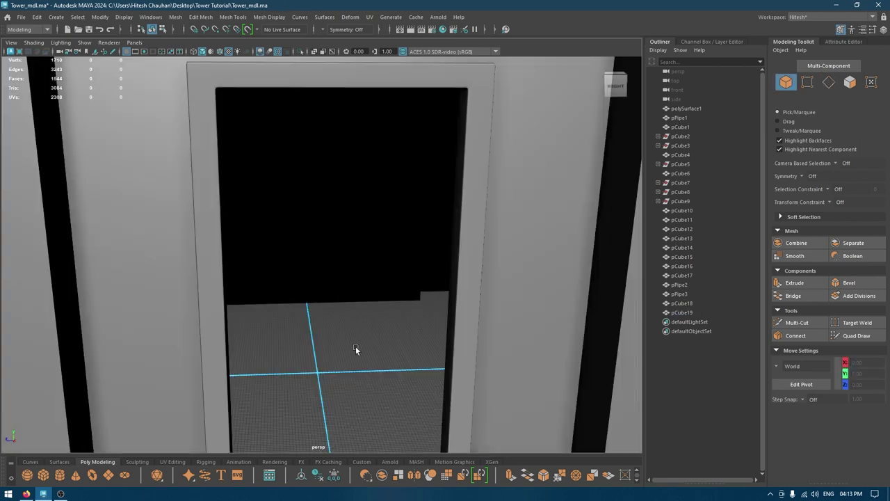
{"action": "right_click_drag", "start_coordinate": [340, 305], "coordinate": [242, 201], "text": "alt"}
{"action": "left_click_drag", "start_coordinate": [242, 200], "coordinate": [297, 194], "text": "alt"}
{"action": "left_click", "coordinate": [301, 195]}
{"action": "right_click_drag", "start_coordinate": [301, 195], "coordinate": [365, 439]}
{"action": "left_click", "coordinate": [369, 395]}
{"action": "left_click_drag", "start_coordinate": [369, 395], "coordinate": [279, 405], "text": "alt"}
In the side view, create a polygon cube, scale it up and raise it to about Y 166.8 inside the door opening
{"action": "left_click_drag", "start_coordinate": [283, 315], "coordinate": [319, 300], "text": "alt"}
{"action": "key", "text": "space"}
{"action": "left_click_drag", "start_coordinate": [319, 299], "coordinate": [363, 298]}
{"action": "right_click_drag", "start_coordinate": [363, 296], "coordinate": [316, 240], "text": "alt"}
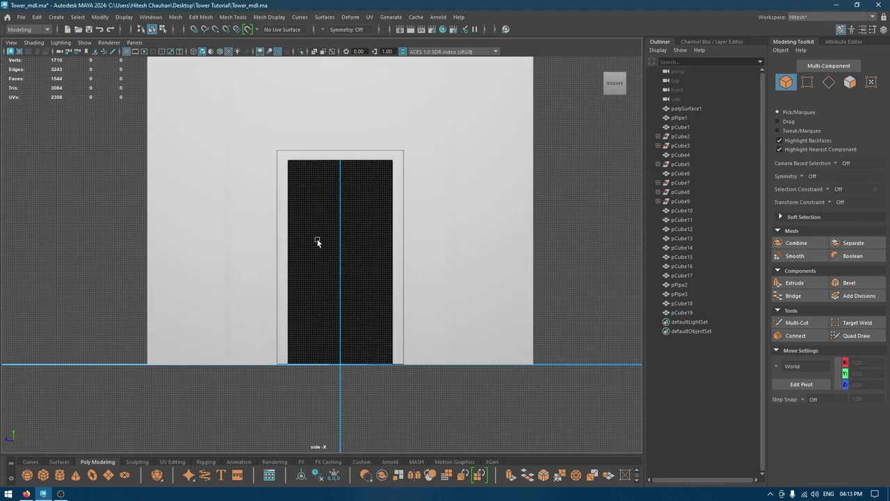
{"action": "right_click_drag", "start_coordinate": [82, 205], "coordinate": [83, 234], "text": "shift"}
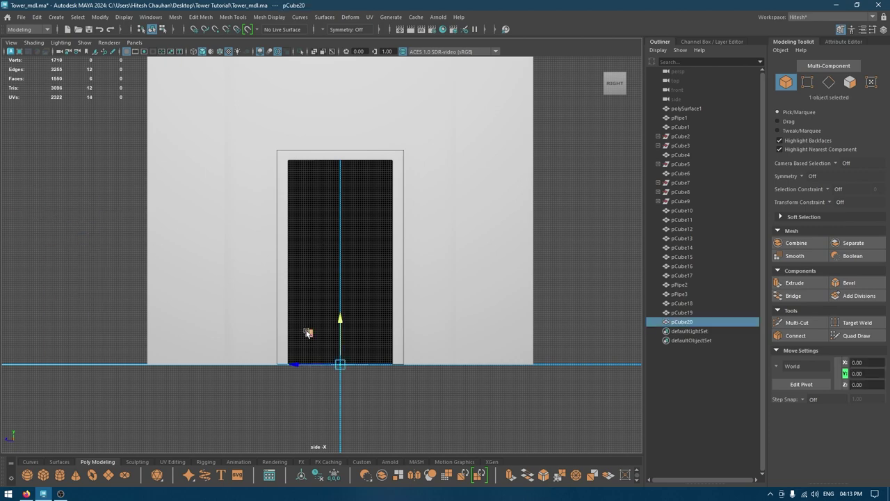
{"action": "left_click_drag", "start_coordinate": [339, 363], "coordinate": [406, 417]}
{"action": "key", "text": "w"}
{"action": "left_click_drag", "start_coordinate": [341, 317], "coordinate": [337, 155]}
Raise the cube to about Y 171.4 so its top meets the underside of the frame's top beam
{"action": "key", "text": "f"}
{"action": "right_click_drag", "start_coordinate": [352, 215], "coordinate": [310, 123], "text": "alt"}
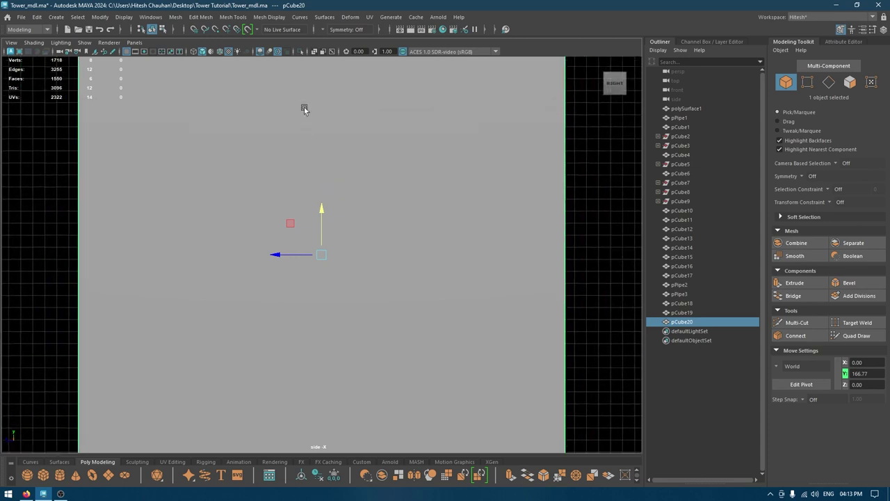
{"action": "middle_click_drag", "start_coordinate": [321, 175], "coordinate": [351, 290], "text": "alt"}
{"action": "right_click_drag", "start_coordinate": [352, 290], "coordinate": [347, 280], "text": "alt"}
{"action": "left_click_drag", "start_coordinate": [352, 317], "coordinate": [352, 286]}
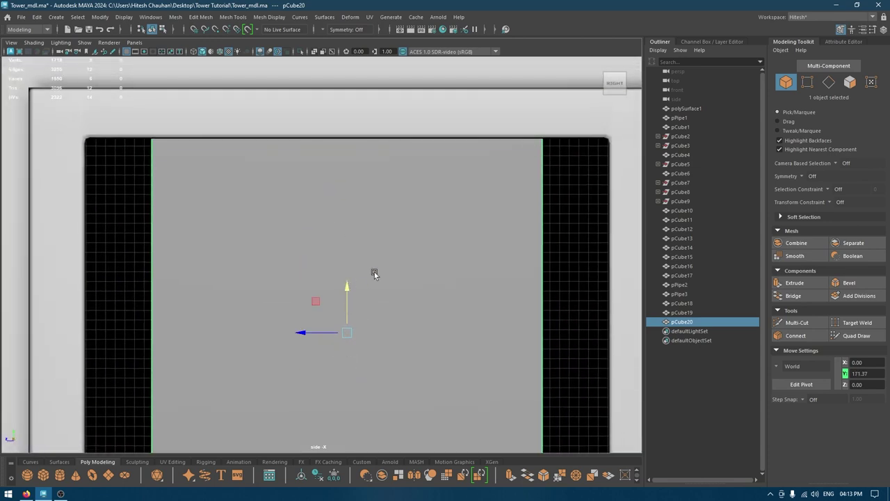
Move the cube's left and right vertices outward until both sides reach the door frame's jambs
{"action": "key", "text": "F9"}
{"action": "right_click_drag", "start_coordinate": [360, 296], "coordinate": [337, 209], "text": "alt"}
{"action": "middle_click_drag", "start_coordinate": [337, 209], "coordinate": [394, 150], "text": "alt"}
{"action": "left_click_drag", "start_coordinate": [274, 422], "coordinate": [215, 57]}
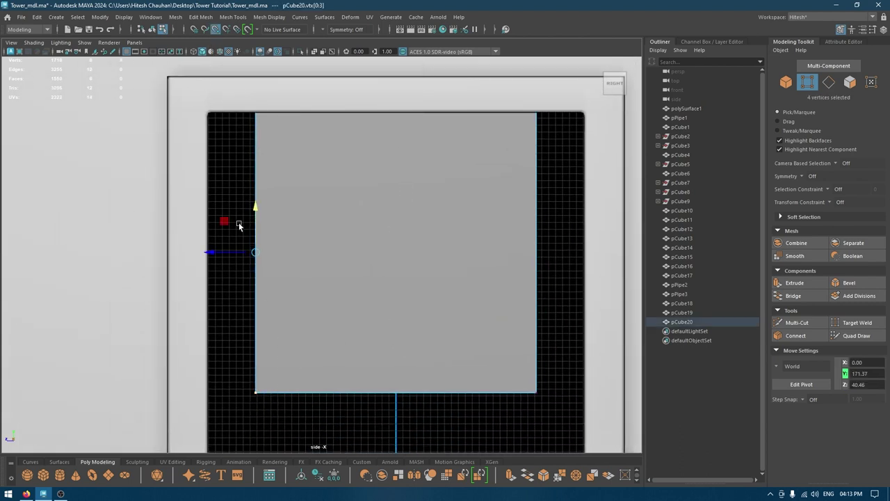
{"action": "left_click_drag", "start_coordinate": [214, 251], "coordinate": [190, 249]}
{"action": "left_click_drag", "start_coordinate": [549, 415], "coordinate": [429, 109]}
{"action": "left_click_drag", "start_coordinate": [477, 252], "coordinate": [511, 256]}
Lower the cube's bottom vertices to stretch it down to the floor of the doorway
{"action": "right_click_drag", "start_coordinate": [499, 225], "coordinate": [449, 231], "text": "alt"}
{"action": "middle_click_drag", "start_coordinate": [448, 232], "coordinate": [446, 112], "text": "alt"}
{"action": "left_click_drag", "start_coordinate": [495, 254], "coordinate": [429, 219]}
{"action": "left_click_drag", "start_coordinate": [347, 145], "coordinate": [404, 208]}
In the perspective view, move the new block out in front of the doorway to about X 226.9 and scale it thin along X
{"action": "key", "text": "space"}
{"action": "right_click_drag", "start_coordinate": [333, 243], "coordinate": [362, 214]}
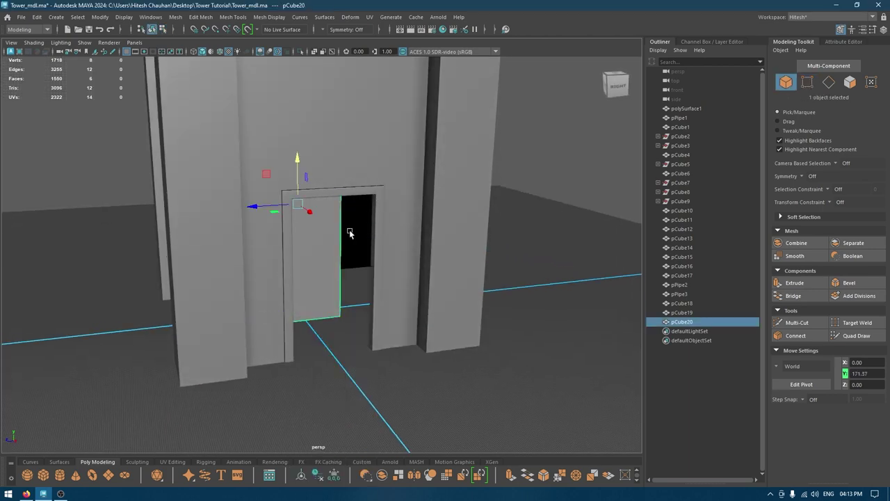
{"action": "left_click_drag", "start_coordinate": [311, 213], "coordinate": [342, 280]}
{"action": "left_click_drag", "start_coordinate": [328, 275], "coordinate": [368, 328], "text": "alt"}
{"action": "key", "text": "f"}
{"action": "left_click_drag", "start_coordinate": [354, 208], "coordinate": [314, 206]}
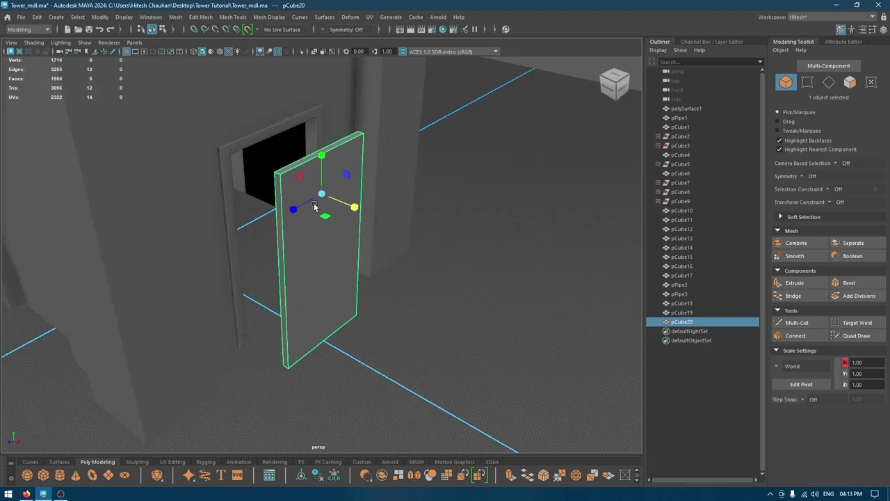
Save the scene, turn on the wireframe overlay and move the door panel back into its frame at about X 167.5
{"action": "key", "text": "ctrl+s"}
{"action": "left_click", "coordinate": [218, 53]}
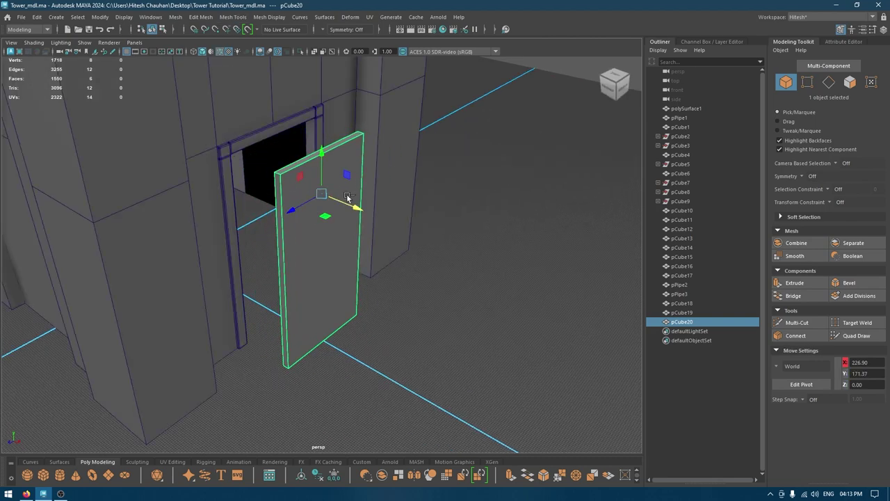
{"action": "left_click_drag", "start_coordinate": [357, 209], "coordinate": [293, 215]}
{"action": "key", "text": "f"}
Insert a vertical edge loop down the door panel's middle and bevel it with fraction 0.89 into two loops near the sides
{"action": "right_click_drag", "start_coordinate": [307, 214], "coordinate": [306, 183]}
{"action": "left_click_drag", "start_coordinate": [337, 235], "coordinate": [350, 251], "text": "alt"}
{"action": "left_click", "coordinate": [334, 409]}
{"action": "right_click_drag", "start_coordinate": [360, 294], "coordinate": [355, 388], "text": "ctrl"}
{"action": "key", "text": "ctrl+b"}
{"action": "left_click_drag", "start_coordinate": [403, 269], "coordinate": [357, 280], "text": "alt"}
{"action": "left_click_drag", "start_coordinate": [495, 288], "coordinate": [517, 283]}
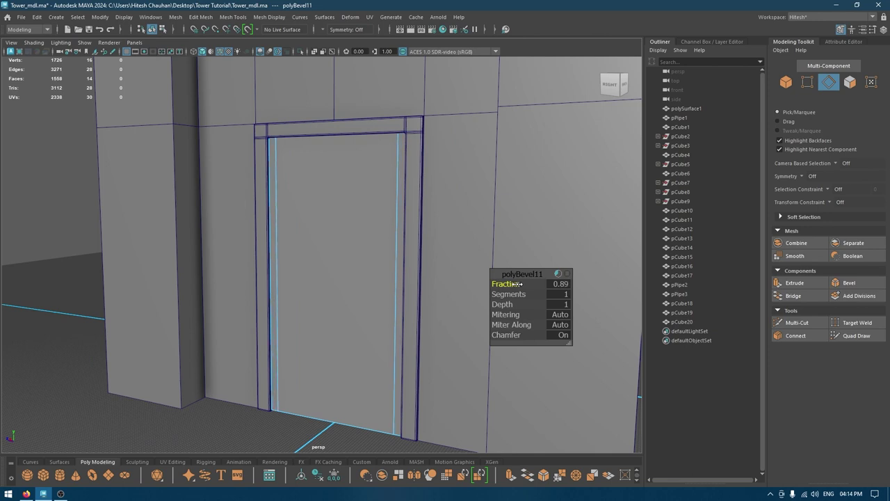
{"action": "key", "text": "w"}
Insert a horizontal edge loop across the door panel and bevel it into two loops near the top and bottom edges
{"action": "left_click", "coordinate": [300, 216]}
{"action": "right_click_drag", "start_coordinate": [299, 215], "coordinate": [226, 269], "text": "ctrl"}
{"action": "key", "text": "ctrl+b"}
{"action": "left_click_drag", "start_coordinate": [512, 284], "coordinate": [531, 283]}
{"action": "left_click_drag", "start_coordinate": [330, 276], "coordinate": [364, 279], "text": "alt"}
{"action": "key", "text": "w"}
Insert another horizontal edge loop across the door panel and raise it to about Y 143.4
{"action": "left_click", "coordinate": [306, 258]}
{"action": "right_click_drag", "start_coordinate": [307, 259], "coordinate": [221, 300], "text": "ctrl"}
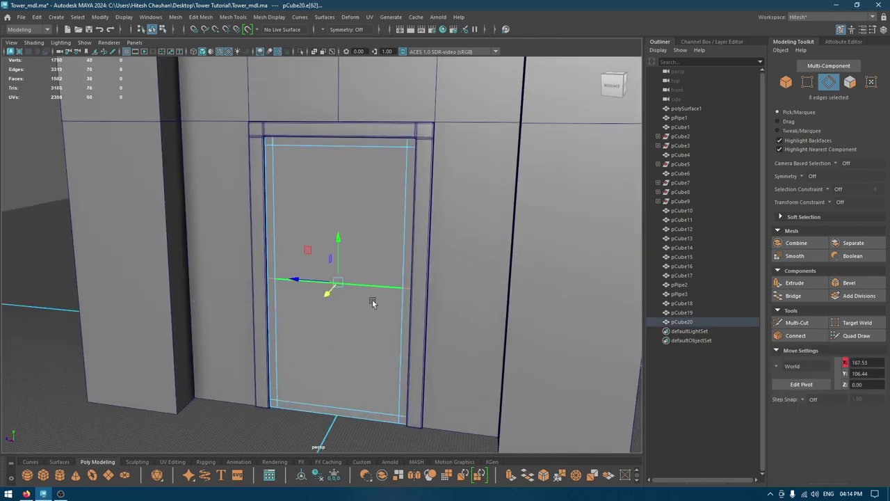
{"action": "left_click_drag", "start_coordinate": [337, 238], "coordinate": [336, 165]}
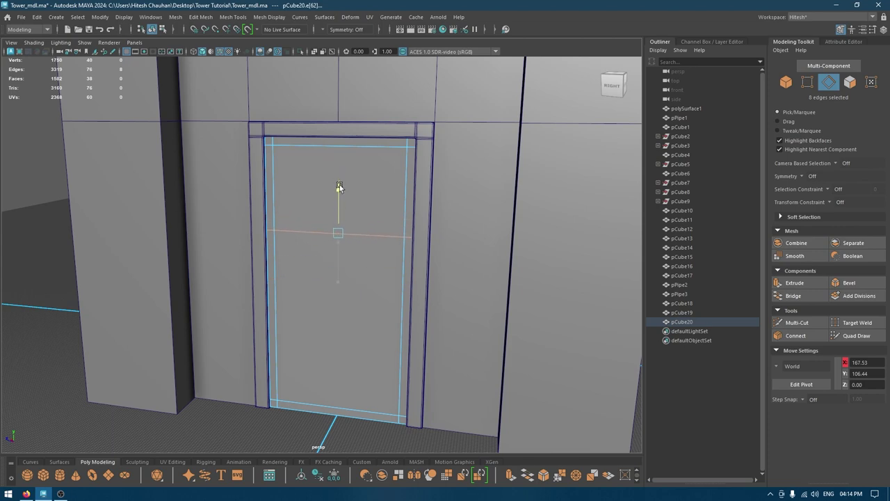
{"action": "left_click_drag", "start_coordinate": [312, 254], "coordinate": [347, 260], "text": "alt"}
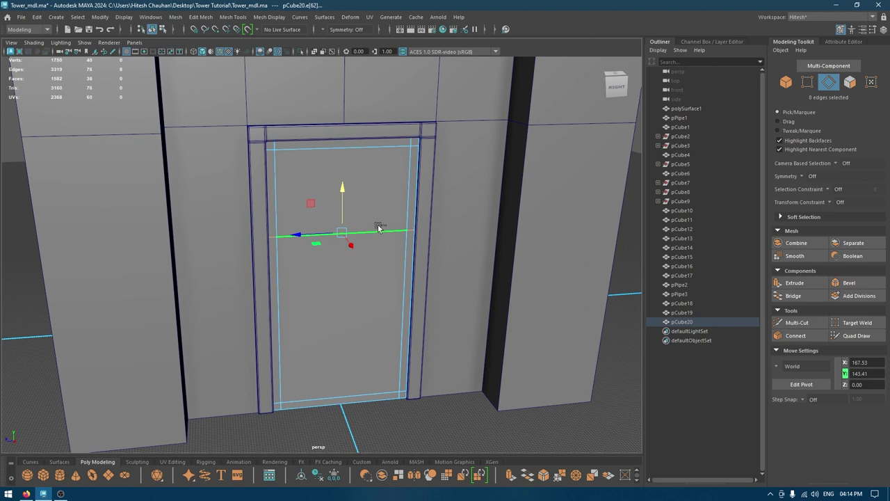
Bevel the raised horizontal loop into a narrow crossbar strip on the door
{"action": "key", "text": "ctrl+b"}
{"action": "left_click_drag", "start_coordinate": [507, 284], "coordinate": [489, 285]}
{"action": "key", "text": "w"}
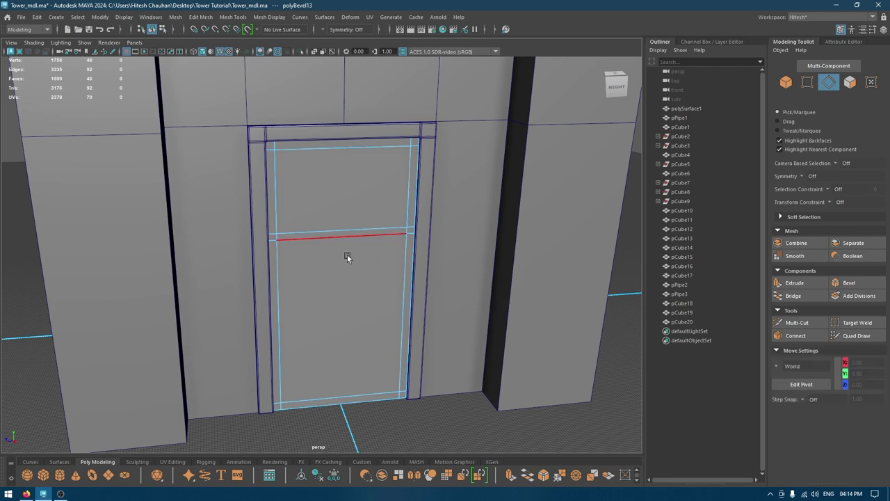
Insert a vertical edge loop down the door's centre and bevel it with fraction 0.06 into a narrow strip
{"action": "left_click_drag", "start_coordinate": [315, 225], "coordinate": [337, 208], "text": "alt"}
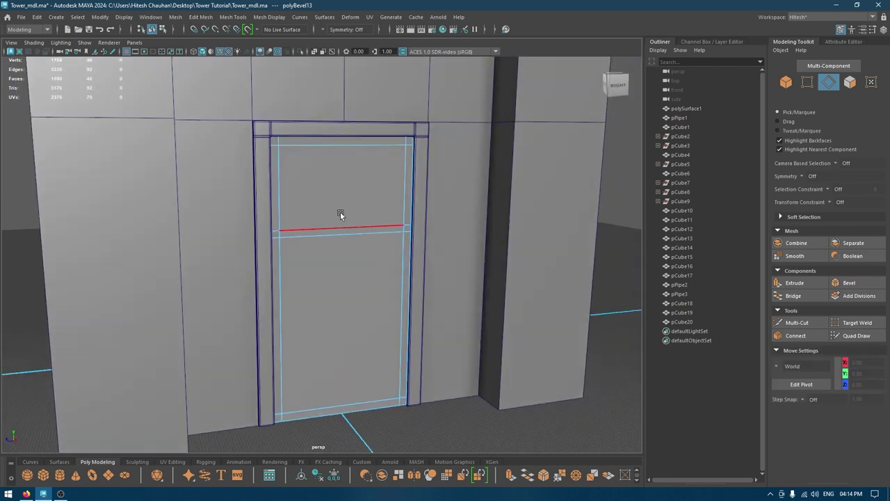
{"action": "left_click", "coordinate": [340, 212]}
{"action": "right_click_drag", "start_coordinate": [342, 215], "coordinate": [348, 252], "text": "ctrl"}
{"action": "key", "text": "ctrl+b"}
{"action": "left_click_drag", "start_coordinate": [507, 286], "coordinate": [488, 284]}
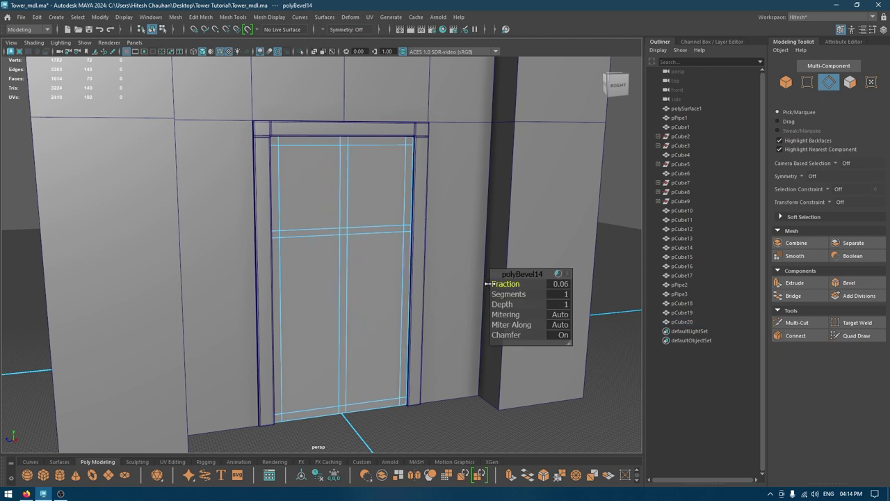
{"action": "key", "text": "w"}
Extrude the four front panel faces of the door inward with a thickness of about -0.35
{"action": "right_click_drag", "start_coordinate": [302, 179], "coordinate": [301, 207]}
{"action": "left_click", "coordinate": [311, 204]}
{"action": "left_click", "coordinate": [368, 205], "text": "shift"}
{"action": "left_click", "coordinate": [385, 271], "text": "shift"}
{"action": "left_click", "coordinate": [313, 310], "text": "shift"}
{"action": "left_click_drag", "start_coordinate": [313, 311], "coordinate": [353, 330], "text": "alt"}
{"action": "key", "text": "ctrl+e"}
{"action": "left_click_drag", "start_coordinate": [326, 286], "coordinate": [302, 282], "text": "alt"}
{"action": "right_click_drag", "start_coordinate": [303, 282], "coordinate": [421, 338], "text": "alt"}
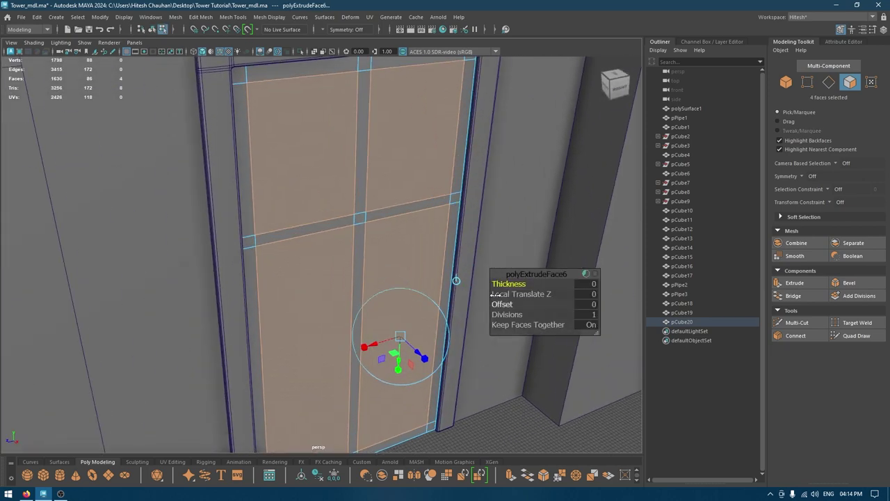
{"action": "left_click_drag", "start_coordinate": [494, 283], "coordinate": [490, 283]}
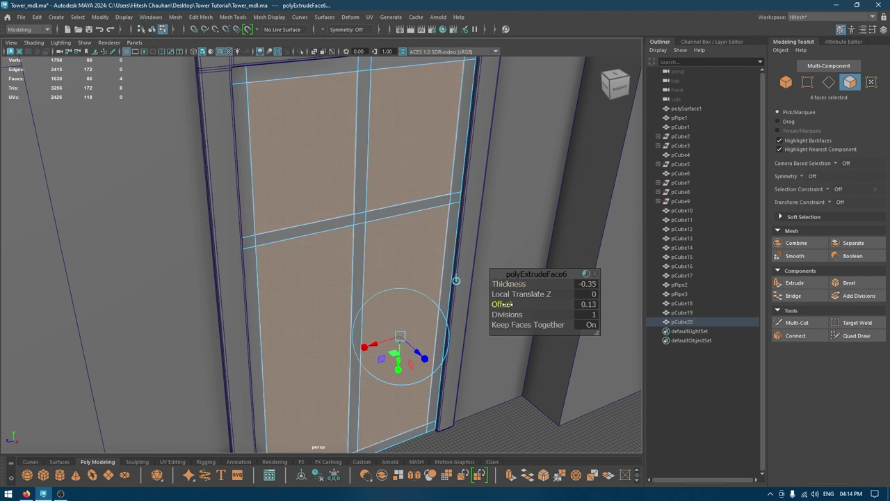
Adjust the inward panel extrusion to an offset of about 0.65 and a thickness of about -0.45
{"action": "left_click_drag", "start_coordinate": [519, 306], "coordinate": [532, 306]}
{"action": "left_click_drag", "start_coordinate": [402, 253], "coordinate": [333, 295], "text": "alt"}
{"action": "left_click_drag", "start_coordinate": [497, 283], "coordinate": [492, 283]}
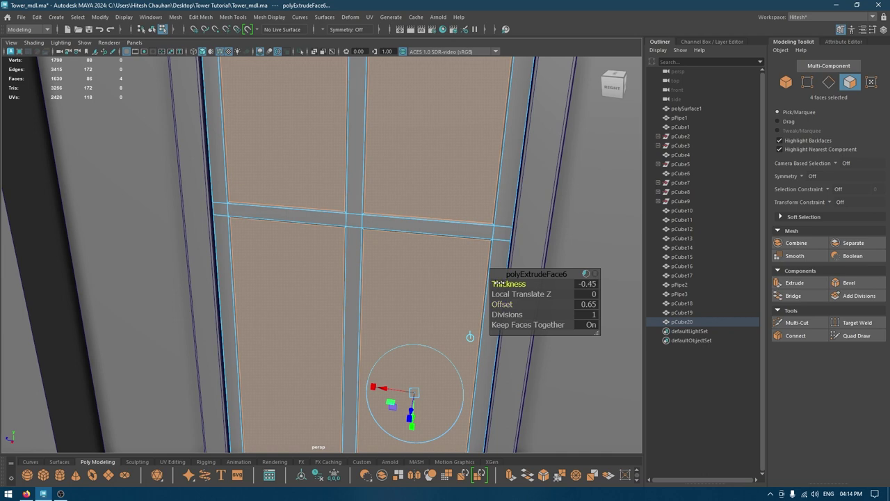
{"action": "key", "text": "w"}
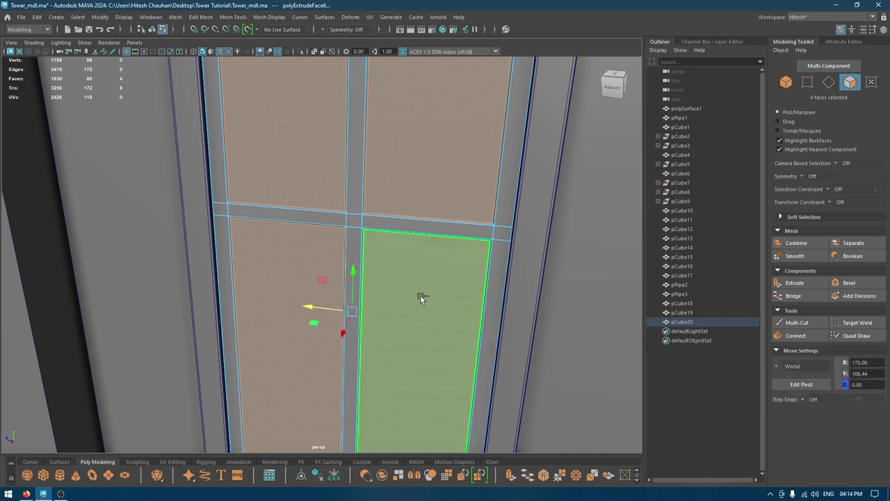
Extrude the four panel faces again, outward with a thickness of about 0.59 and an offset of about 0.46
{"action": "key", "text": "ctrl+e"}
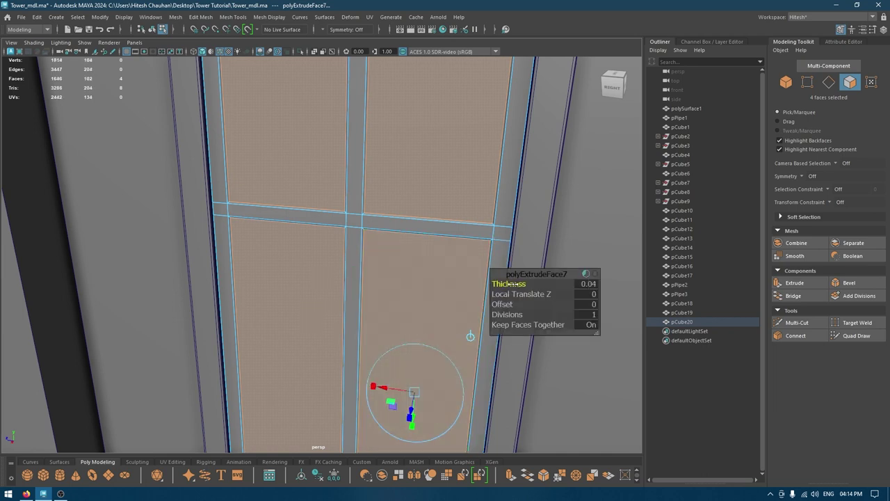
{"action": "left_click_drag", "start_coordinate": [502, 304], "coordinate": [521, 304]}
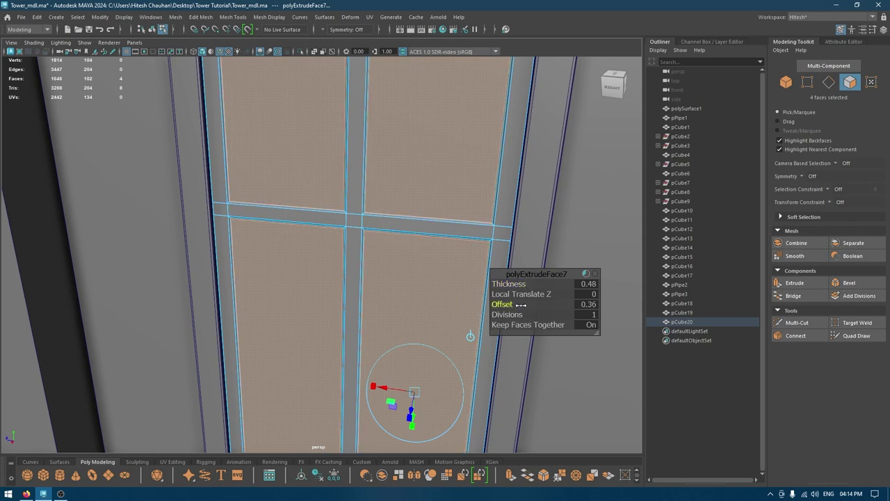
{"action": "left_click_drag", "start_coordinate": [366, 260], "coordinate": [388, 262], "text": "alt"}
{"action": "middle_click_drag", "start_coordinate": [388, 262], "coordinate": [392, 354], "text": "alt"}
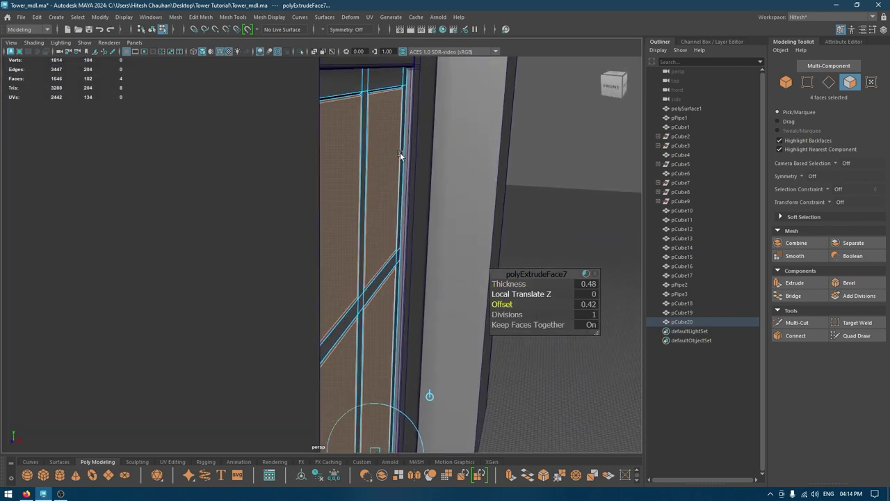
{"action": "middle_click_drag", "start_coordinate": [404, 157], "coordinate": [406, 266], "text": "alt"}
{"action": "right_click_drag", "start_coordinate": [407, 266], "coordinate": [412, 268], "text": "alt"}
{"action": "left_click_drag", "start_coordinate": [506, 283], "coordinate": [512, 287]}
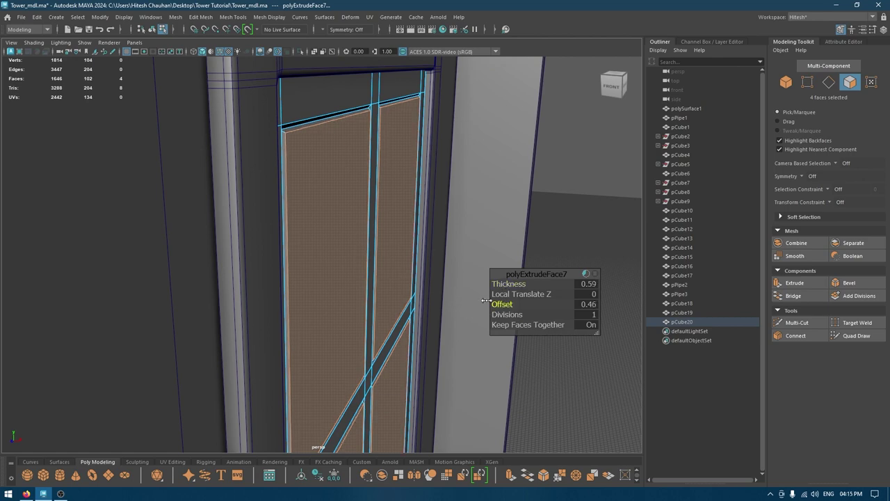
{"action": "left_click_drag", "start_coordinate": [410, 287], "coordinate": [292, 278], "text": "alt"}
{"action": "right_click_drag", "start_coordinate": [293, 278], "coordinate": [238, 232], "text": "alt"}
{"action": "key", "text": "w"}
Return to object mode, clear the selection and turn off the wireframe overlay
{"action": "left_click_drag", "start_coordinate": [265, 262], "coordinate": [316, 305], "text": "alt"}
{"action": "right_click_drag", "start_coordinate": [316, 305], "coordinate": [370, 184], "text": "alt"}
{"action": "right_click_drag", "start_coordinate": [375, 250], "coordinate": [386, 466], "text": "alt"}
{"action": "right_click_drag", "start_coordinate": [386, 439], "coordinate": [387, 439]}
{"action": "left_click", "coordinate": [530, 272]}
{"action": "left_click_drag", "start_coordinate": [530, 273], "coordinate": [311, 119], "text": "alt"}
{"action": "left_click", "coordinate": [219, 52]}
Examine the panelled door and its frame on the tower from several distances and angles
{"action": "scroll", "coordinate": [298, 210], "scroll_direction": "up", "scroll_amount": 4}
{"action": "mouse_move", "coordinate": [299, 210]}
{"action": "left_mouse_down", "text": "alt"}
{"action": "mouse_move", "coordinate": [381, 333]}
{"action": "mouse_move", "coordinate": [280, 310]}
{"action": "mouse_move", "coordinate": [298, 247]}
{"action": "mouse_move", "coordinate": [359, 292]}
{"action": "mouse_move", "coordinate": [353, 360]}
{"action": "mouse_move", "coordinate": [324, 375]}
{"action": "left_mouse_up", "text": "alt"}
{"action": "scroll", "coordinate": [299, 247], "scroll_direction": "down", "scroll_amount": 3}
{"action": "middle_click_drag", "start_coordinate": [323, 375], "coordinate": [328, 320], "text": "alt"}
{"action": "right_click_drag", "start_coordinate": [328, 321], "coordinate": [424, 340], "text": "alt"}
{"action": "left_click_drag", "start_coordinate": [424, 341], "coordinate": [350, 390], "text": "alt"}
{"action": "left_click_drag", "start_coordinate": [268, 241], "coordinate": [319, 294], "text": "alt"}
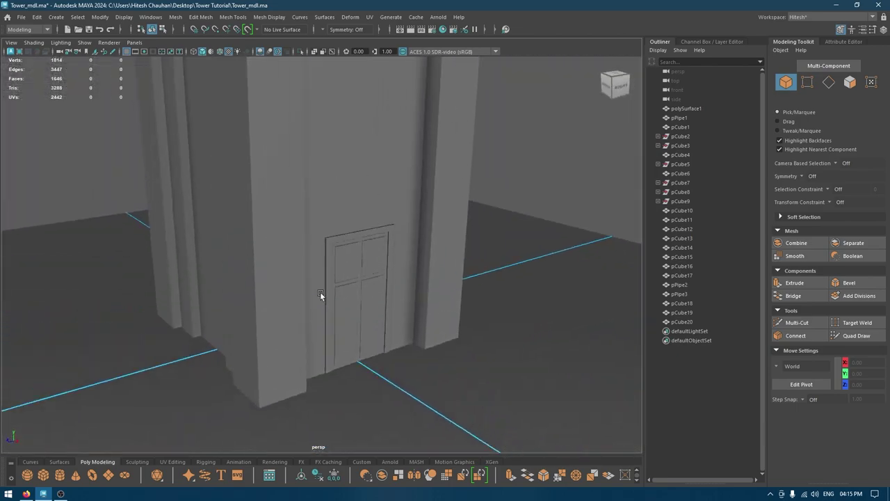
Examine the whole tower from several angles with all its parts selected for wireframe highlighting
{"action": "right_click_drag", "start_coordinate": [325, 311], "coordinate": [241, 126], "text": "alt"}
{"action": "middle_click_drag", "start_coordinate": [241, 125], "coordinate": [240, 218], "text": "alt"}
{"action": "left_click_drag", "start_coordinate": [241, 218], "coordinate": [242, 199], "text": "alt"}
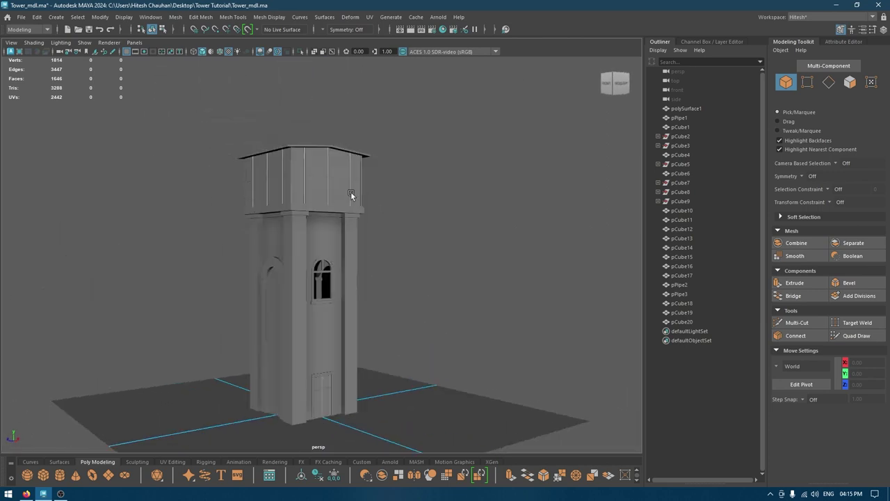
{"action": "left_click_drag", "start_coordinate": [405, 187], "coordinate": [362, 196], "text": "alt"}
{"action": "left_click_drag", "start_coordinate": [424, 108], "coordinate": [45, 466]}
{"action": "left_click_drag", "start_coordinate": [212, 326], "coordinate": [275, 315], "text": "alt"}
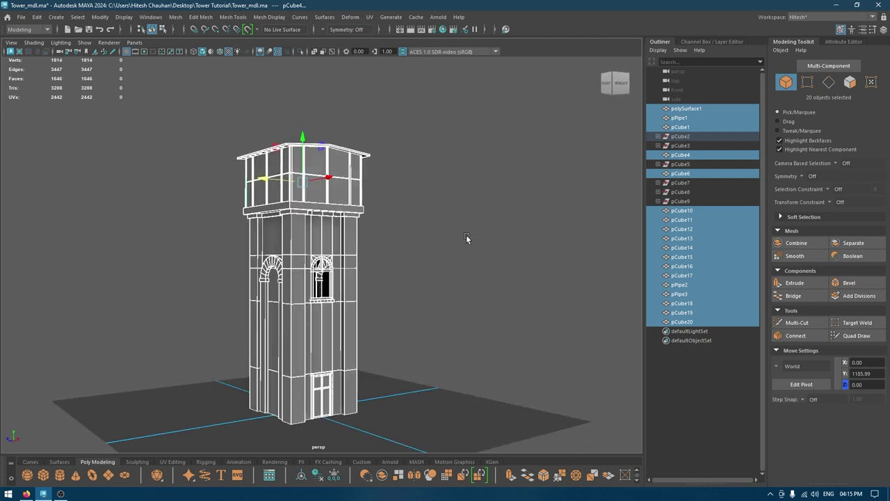
{"action": "left_click_drag", "start_coordinate": [436, 240], "coordinate": [435, 254], "text": "alt"}
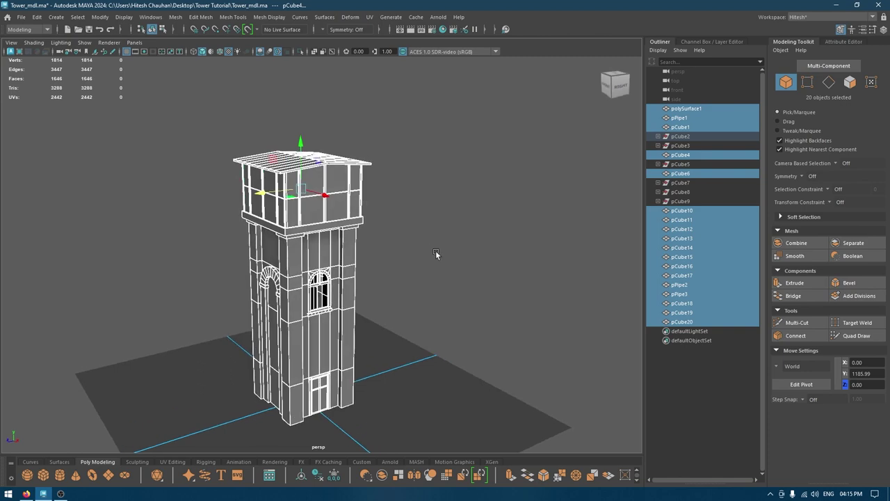
{"action": "left_click_drag", "start_coordinate": [350, 297], "coordinate": [382, 324], "text": "alt"}
{"action": "left_click_drag", "start_coordinate": [369, 220], "coordinate": [311, 179], "text": "alt"}
{"action": "left_click", "coordinate": [395, 172]}
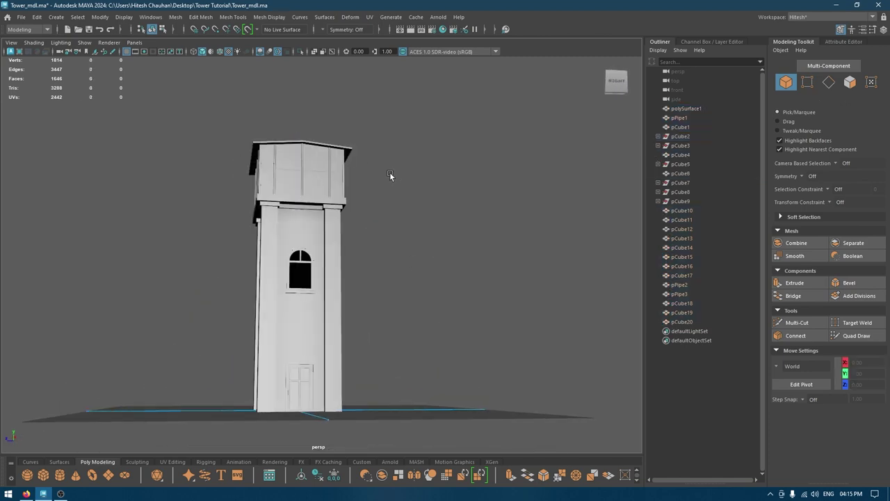
Isolate the main tower body by hiding all the other parts of the model
{"action": "left_click_drag", "start_coordinate": [395, 172], "coordinate": [411, 206], "text": "alt"}
{"action": "left_click_drag", "start_coordinate": [165, 195], "coordinate": [273, 182], "text": "alt"}
{"action": "middle_click_drag", "start_coordinate": [272, 182], "coordinate": [247, 101], "text": "alt"}
{"action": "right_click_drag", "start_coordinate": [246, 101], "coordinate": [303, 252], "text": "alt"}
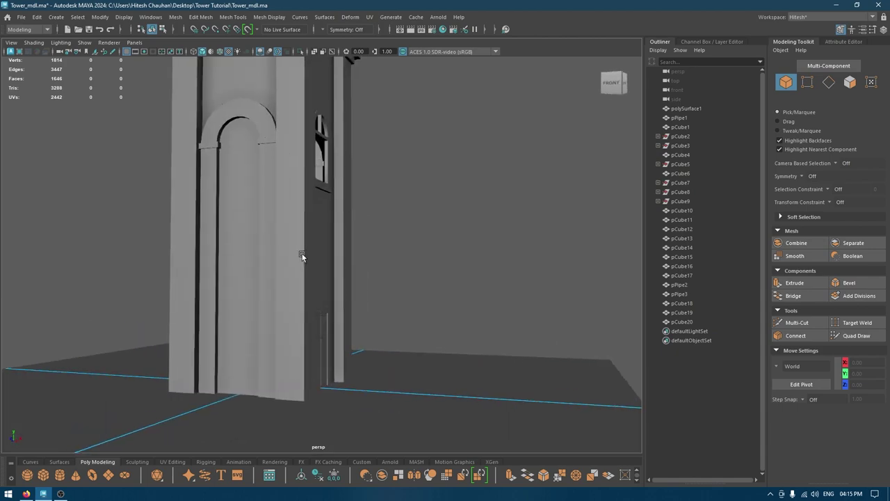
{"action": "left_click_drag", "start_coordinate": [303, 201], "coordinate": [262, 188], "text": "alt"}
{"action": "middle_click_drag", "start_coordinate": [261, 188], "coordinate": [267, 225], "text": "alt"}
{"action": "left_click", "coordinate": [267, 226]}
{"action": "mouse_move", "coordinate": [267, 226]}
{"action": "left_mouse_down", "text": "alt"}
{"action": "mouse_move", "coordinate": [294, 272]}
{"action": "mouse_move", "coordinate": [285, 231]}
{"action": "mouse_move", "coordinate": [261, 240]}
{"action": "left_mouse_up", "text": "alt"}
{"action": "key", "text": "alt+h"}
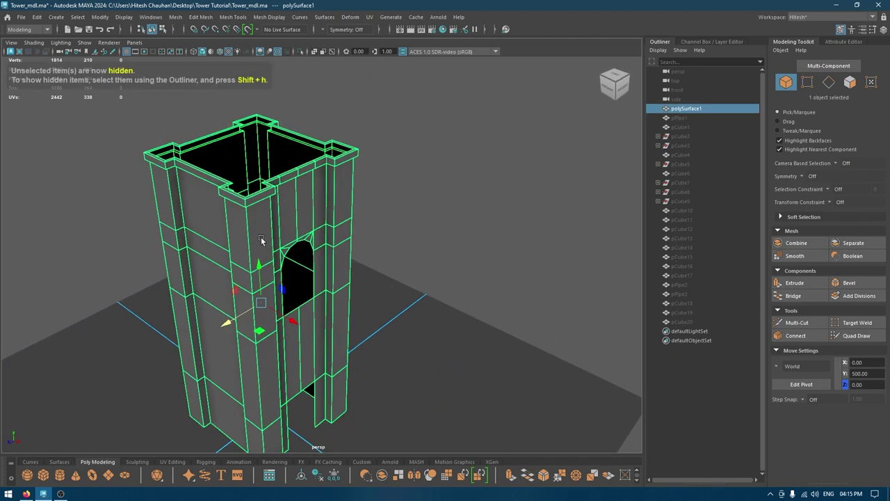
Select the vertical edge loops along the corners of the tower pillars on the window side
{"action": "left_click_drag", "start_coordinate": [266, 199], "coordinate": [265, 221], "text": "alt"}
{"action": "right_click_drag", "start_coordinate": [386, 146], "coordinate": [389, 177]}
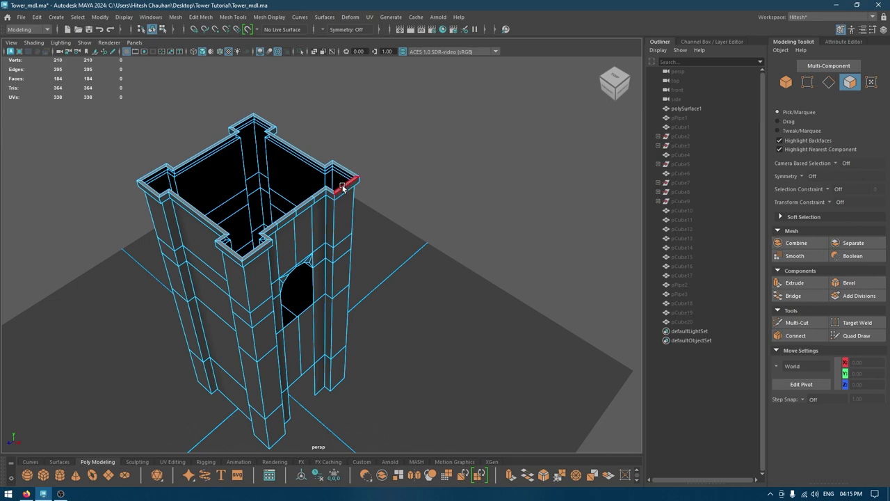
{"action": "right_click_drag", "start_coordinate": [340, 194], "coordinate": [332, 163]}
{"action": "double_click", "coordinate": [250, 298]}
{"action": "left_click_drag", "start_coordinate": [278, 310], "coordinate": [210, 226], "text": "alt"}
{"action": "double_click", "coordinate": [209, 184], "text": "shift"}
{"action": "left_click_drag", "start_coordinate": [219, 187], "coordinate": [182, 199], "text": "alt"}
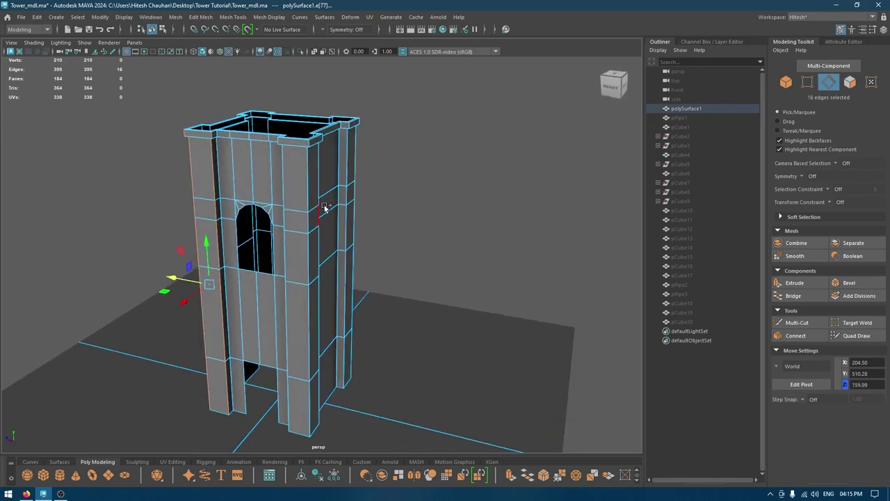
{"action": "double_click", "coordinate": [310, 199], "text": "shift"}
{"action": "double_click", "coordinate": [283, 196], "text": "shift"}
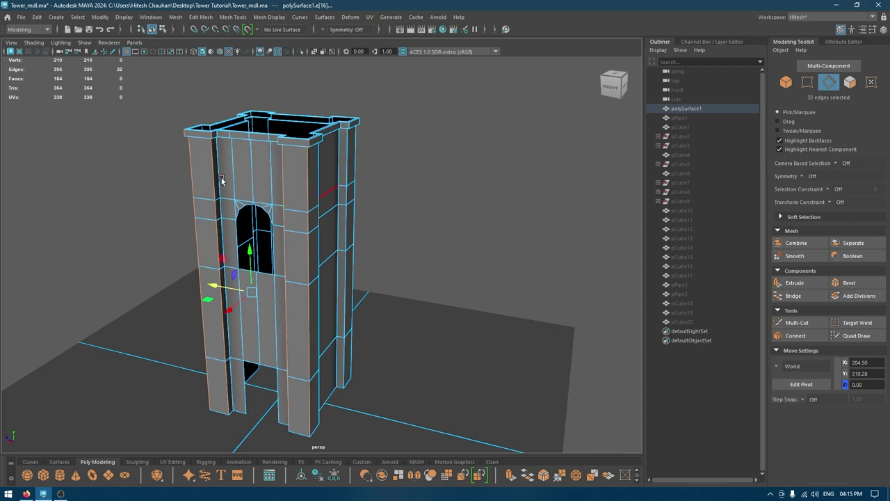
{"action": "double_click", "coordinate": [218, 175], "text": "shift"}
Add the vertical corner edge loops of the pillars around the tower's windowless sides to the edge selection
{"action": "left_click_drag", "start_coordinate": [327, 199], "coordinate": [240, 199], "text": "alt"}
{"action": "double_click", "coordinate": [312, 185], "text": "shift"}
{"action": "double_click", "coordinate": [310, 186], "text": "shift"}
{"action": "right_click_drag", "start_coordinate": [310, 185], "coordinate": [298, 291]}
{"action": "left_click_drag", "start_coordinate": [248, 276], "coordinate": [375, 300], "text": "alt"}
{"action": "double_click", "coordinate": [337, 251], "text": "shift"}
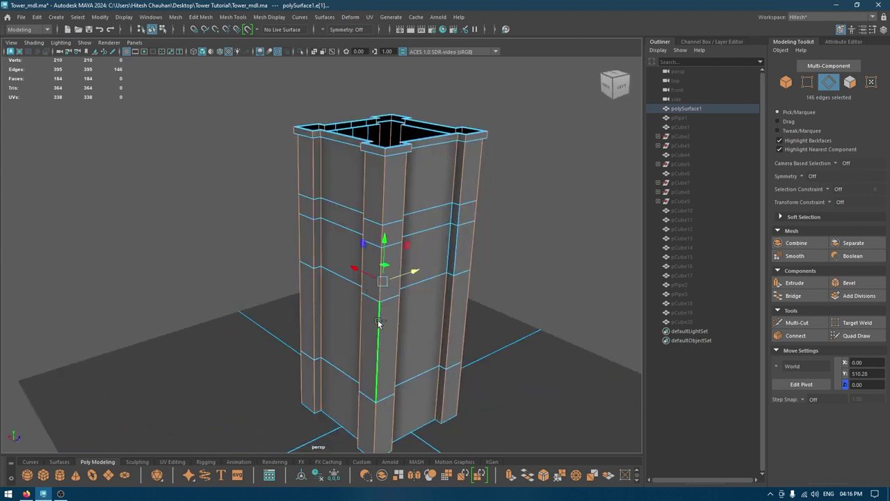
{"action": "double_click", "coordinate": [456, 252], "text": "shift"}
{"action": "double_click", "coordinate": [450, 249], "text": "shift"}
Complete the edge selection with the remaining vertical corner loops of the tower pillars
{"action": "left_click_drag", "start_coordinate": [433, 261], "coordinate": [230, 281], "text": "alt"}
{"action": "double_click", "coordinate": [281, 263], "text": "shift"}
{"action": "double_click", "coordinate": [231, 282], "text": "shift"}
{"action": "double_click", "coordinate": [222, 283], "text": "shift"}
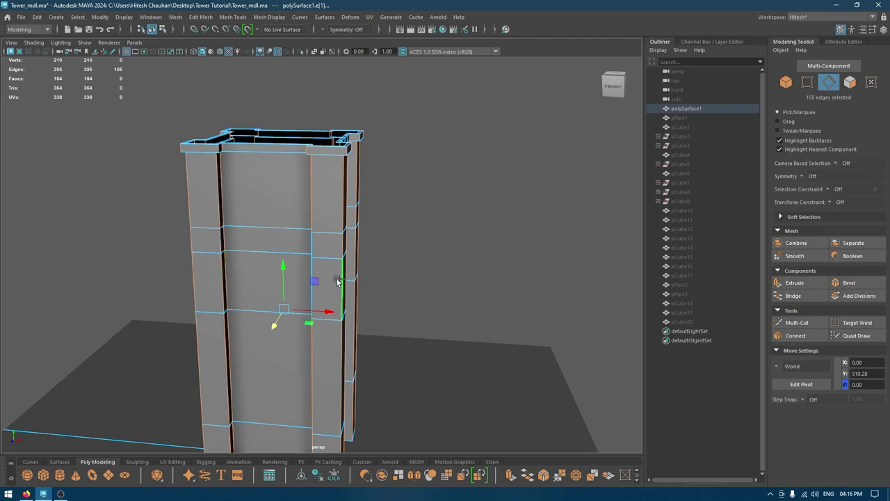
{"action": "double_click", "coordinate": [322, 297], "text": "shift"}
{"action": "left_click_drag", "start_coordinate": [322, 302], "coordinate": [216, 313], "text": "alt"}
{"action": "double_click", "coordinate": [422, 265], "text": "shift"}
{"action": "right_click_drag", "start_coordinate": [216, 313], "coordinate": [301, 331], "text": "alt"}
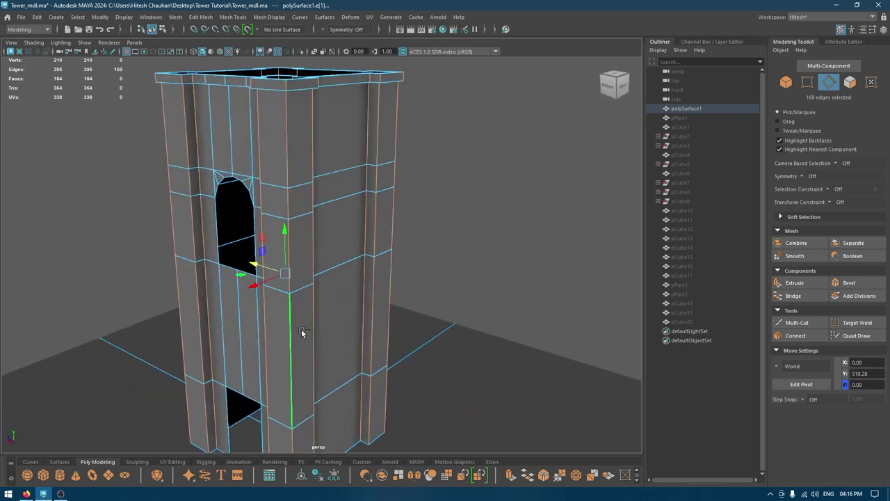
Bevel the selected vertical pillar edges with a fraction of about 0.23 and 2 segments
{"action": "key", "text": "ctrl+b"}
{"action": "middle_click_drag", "start_coordinate": [279, 221], "coordinate": [299, 353], "text": "alt"}
{"action": "right_click_drag", "start_coordinate": [299, 354], "coordinate": [411, 344], "text": "alt"}
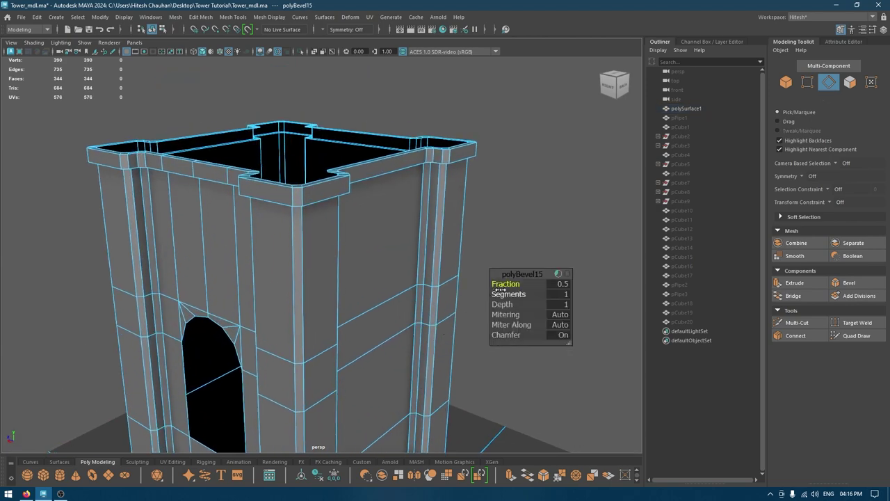
{"action": "mouse_move", "coordinate": [510, 295]}
{"action": "left_mouse_down"}
{"action": "mouse_move", "coordinate": [538, 294]}
{"action": "mouse_move", "coordinate": [498, 285]}
{"action": "left_mouse_up"}
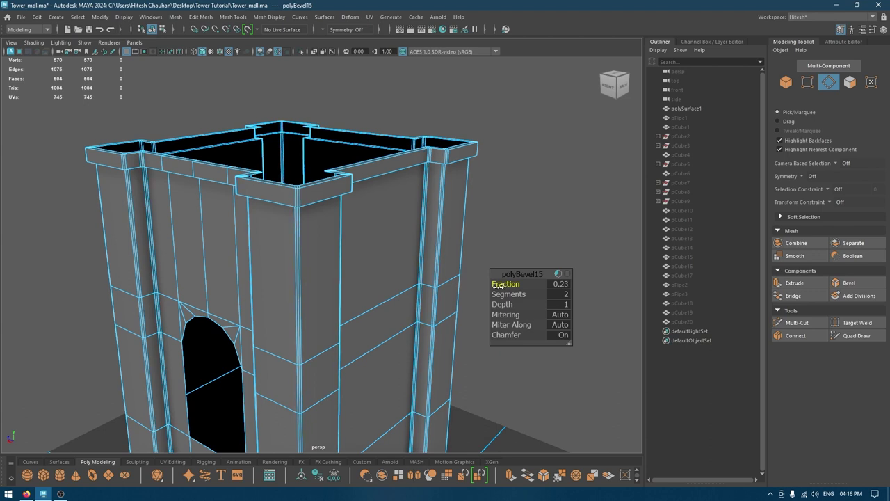
{"action": "key", "text": "w"}
Assign the existing blinn2 material to the whole tower body and unhide the other tower parts
{"action": "right_click_drag", "start_coordinate": [293, 250], "coordinate": [366, 165]}
{"action": "right_click_drag", "start_coordinate": [335, 199], "coordinate": [390, 437]}
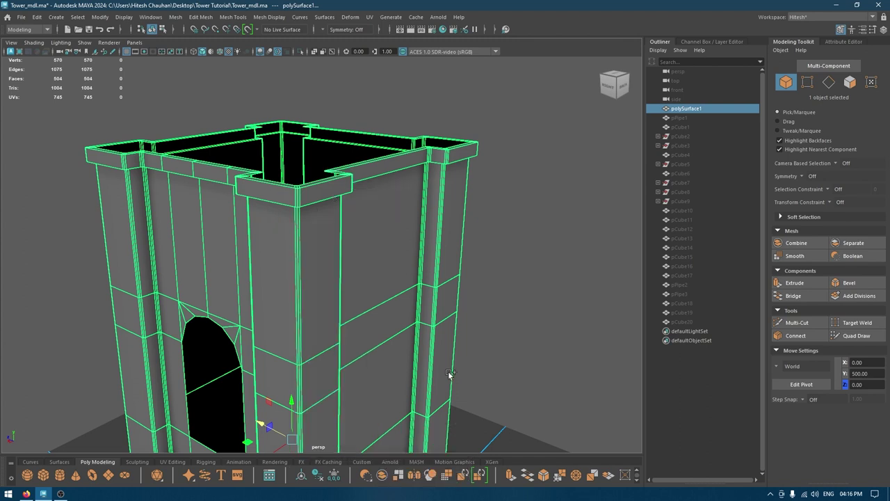
{"action": "key", "text": "ctrl+shift+h"}
{"action": "left_click", "coordinate": [527, 286]}
Examine the bevelled pillar corners and the arched window frame on the tower from several distances and angles
{"action": "right_click_drag", "start_coordinate": [527, 286], "coordinate": [439, 268], "text": "alt"}
{"action": "left_click_drag", "start_coordinate": [438, 268], "coordinate": [430, 257], "text": "alt"}
{"action": "right_click_drag", "start_coordinate": [430, 257], "coordinate": [419, 277], "text": "alt"}
{"action": "middle_click_drag", "start_coordinate": [419, 276], "coordinate": [417, 230], "text": "alt"}
{"action": "left_click_drag", "start_coordinate": [418, 230], "coordinate": [360, 203], "text": "alt"}
{"action": "right_click_drag", "start_coordinate": [348, 264], "coordinate": [323, 201], "text": "alt"}
{"action": "left_click_drag", "start_coordinate": [323, 201], "coordinate": [335, 265], "text": "alt"}
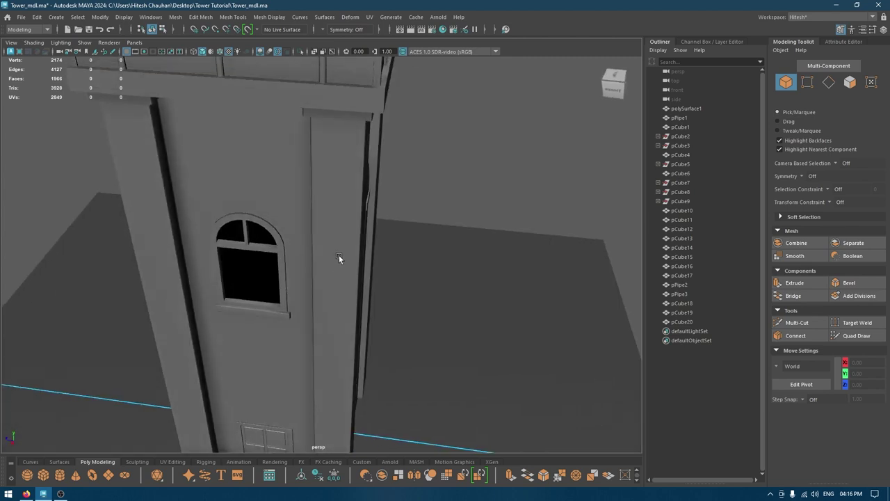
{"action": "left_click", "coordinate": [255, 217]}
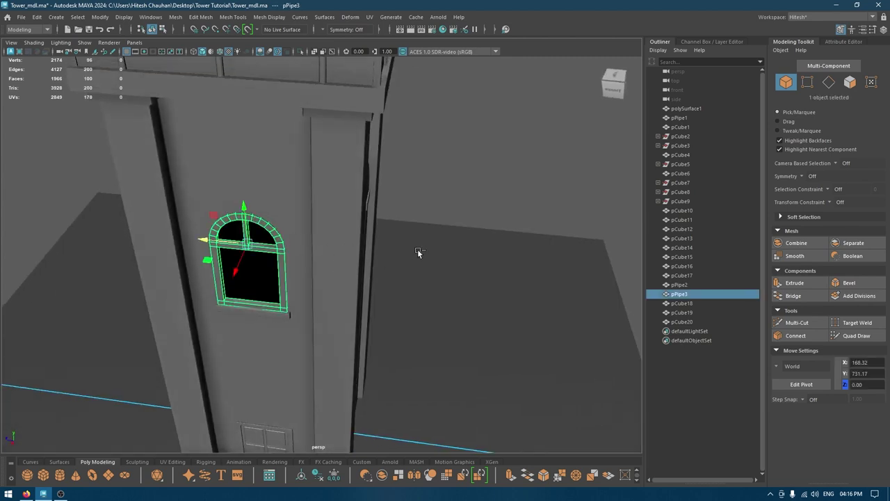
{"action": "left_click_drag", "start_coordinate": [417, 249], "coordinate": [382, 233], "text": "alt"}
{"action": "right_click_drag", "start_coordinate": [383, 233], "coordinate": [337, 214], "text": "alt"}
{"action": "left_click_drag", "start_coordinate": [338, 214], "coordinate": [284, 279], "text": "alt"}
{"action": "right_click_drag", "start_coordinate": [285, 279], "coordinate": [358, 251], "text": "alt"}
{"action": "left_click_drag", "start_coordinate": [359, 251], "coordinate": [345, 232], "text": "alt"}
{"action": "left_click", "coordinate": [345, 231]}
{"action": "left_click_drag", "start_coordinate": [371, 265], "coordinate": [287, 246], "text": "alt"}
Save the tower scene while checking the model from other sides
{"action": "key", "text": "ctrl+s"}
{"action": "right_click_drag", "start_coordinate": [287, 246], "coordinate": [295, 211], "text": "alt"}
{"action": "left_click_drag", "start_coordinate": [296, 207], "coordinate": [410, 239], "text": "alt"}
{"action": "middle_click_drag", "start_coordinate": [410, 238], "coordinate": [481, 220], "text": "alt"}
{"action": "left_click", "coordinate": [481, 218]}
{"action": "key", "text": "ctrl+s"}
Delete the construction history of all the tower parts and save the cleaned-up scene
{"action": "right_click_drag", "start_coordinate": [481, 218], "coordinate": [400, 235], "text": "alt"}
{"action": "left_click_drag", "start_coordinate": [401, 234], "coordinate": [431, 231], "text": "alt"}
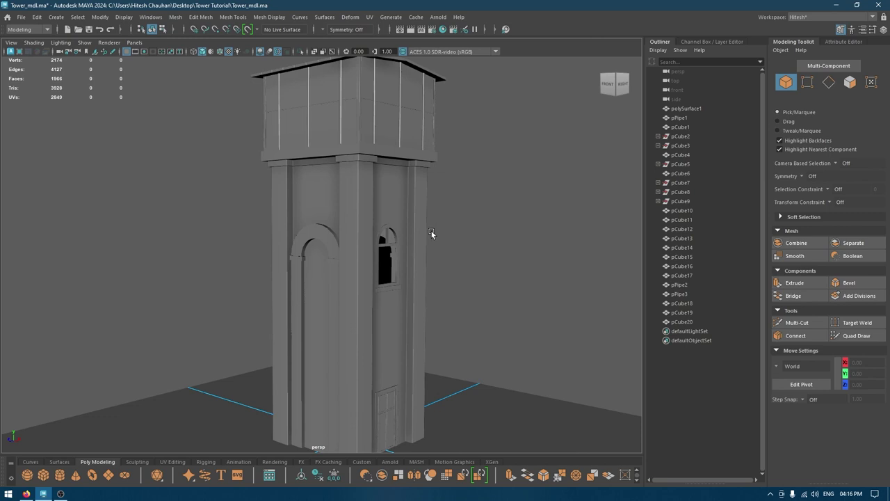
{"action": "scroll", "coordinate": [431, 231], "scroll_direction": "down", "scroll_amount": 7}
{"action": "scroll", "coordinate": [282, 287], "scroll_direction": "up", "scroll_amount": 5}
{"action": "left_click_drag", "start_coordinate": [453, 138], "coordinate": [330, 360]}
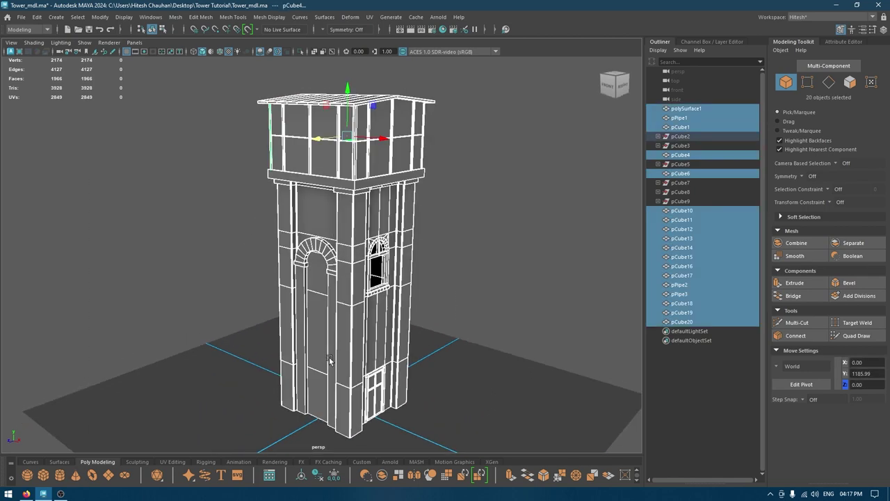
{"action": "left_click", "coordinate": [37, 17]}
{"action": "mouse_move", "coordinate": [96, 131]}
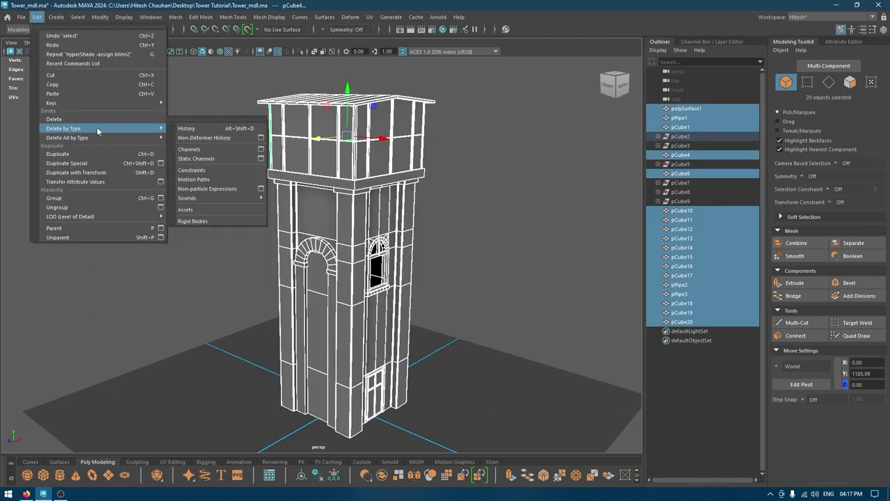
{"action": "left_click", "coordinate": [186, 128]}
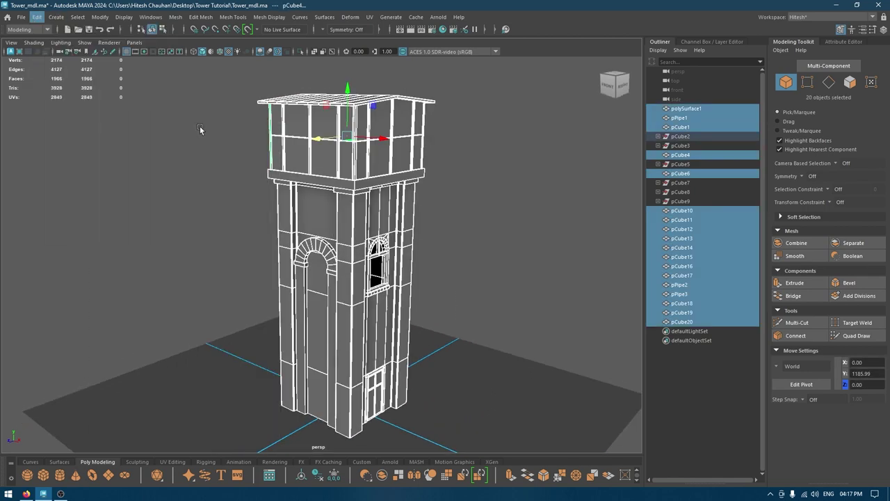
{"action": "left_click", "coordinate": [528, 248]}
{"action": "left_click_drag", "start_coordinate": [527, 247], "coordinate": [486, 205], "text": "alt"}
{"action": "key", "text": "ctrl+s"}
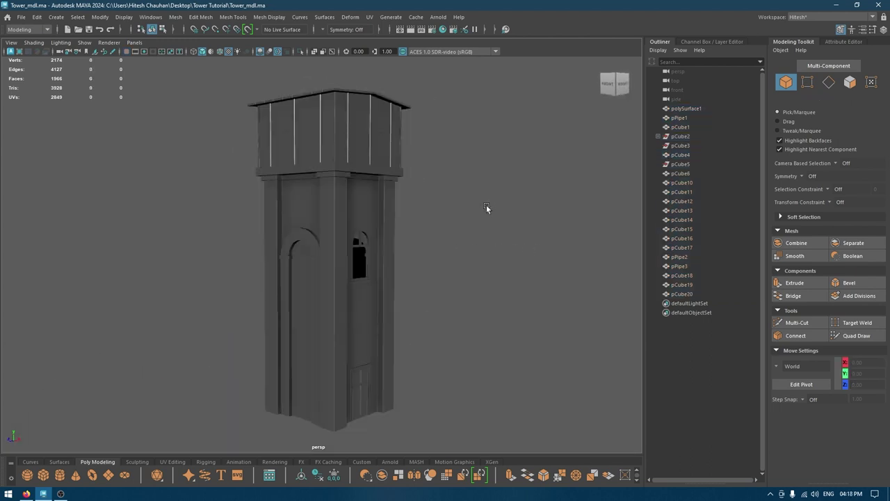